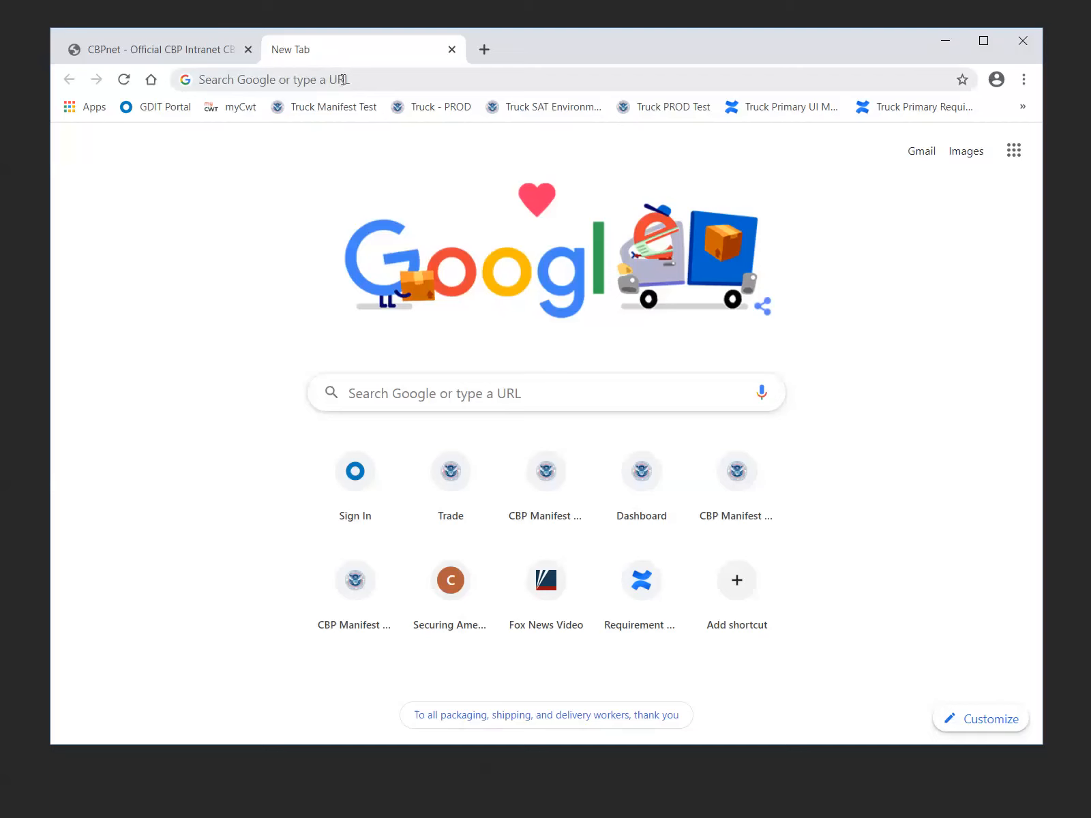
# Open the CBP trade page at cbp.gov/trade
pyautogui.click(342, 79)
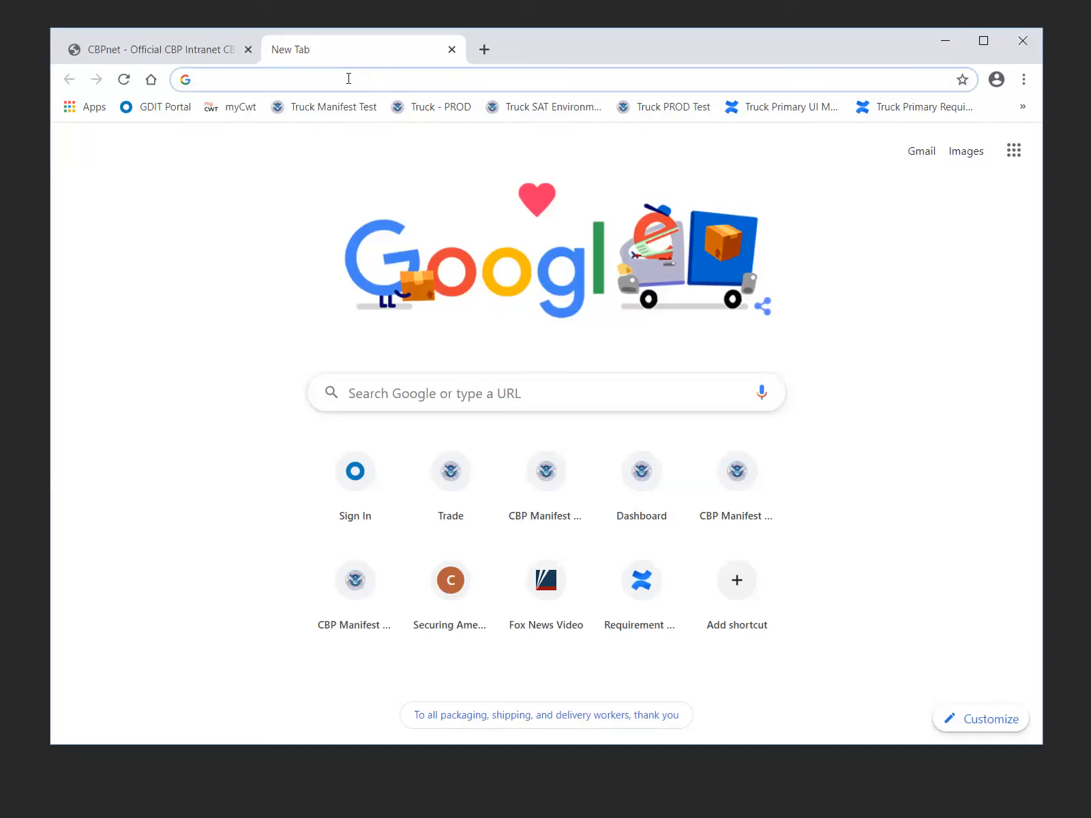
pyautogui.write('c')
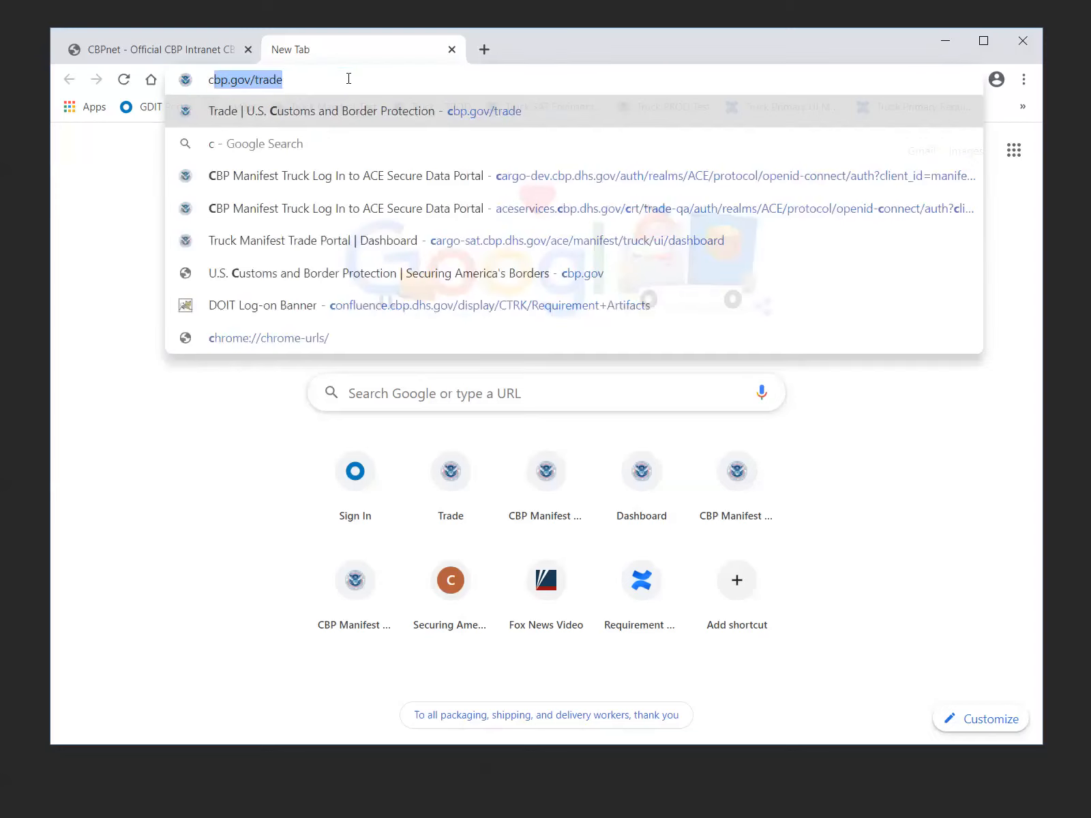
pyautogui.write('b')
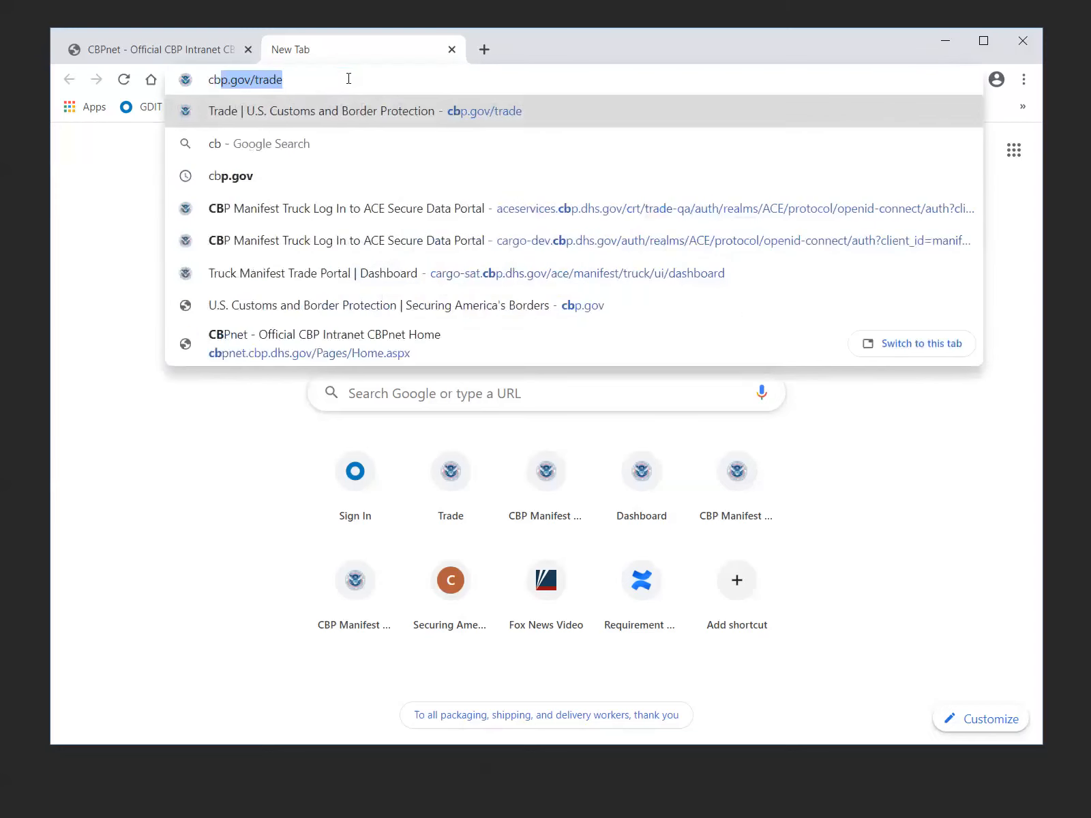
pyautogui.write('p.gov/trade')
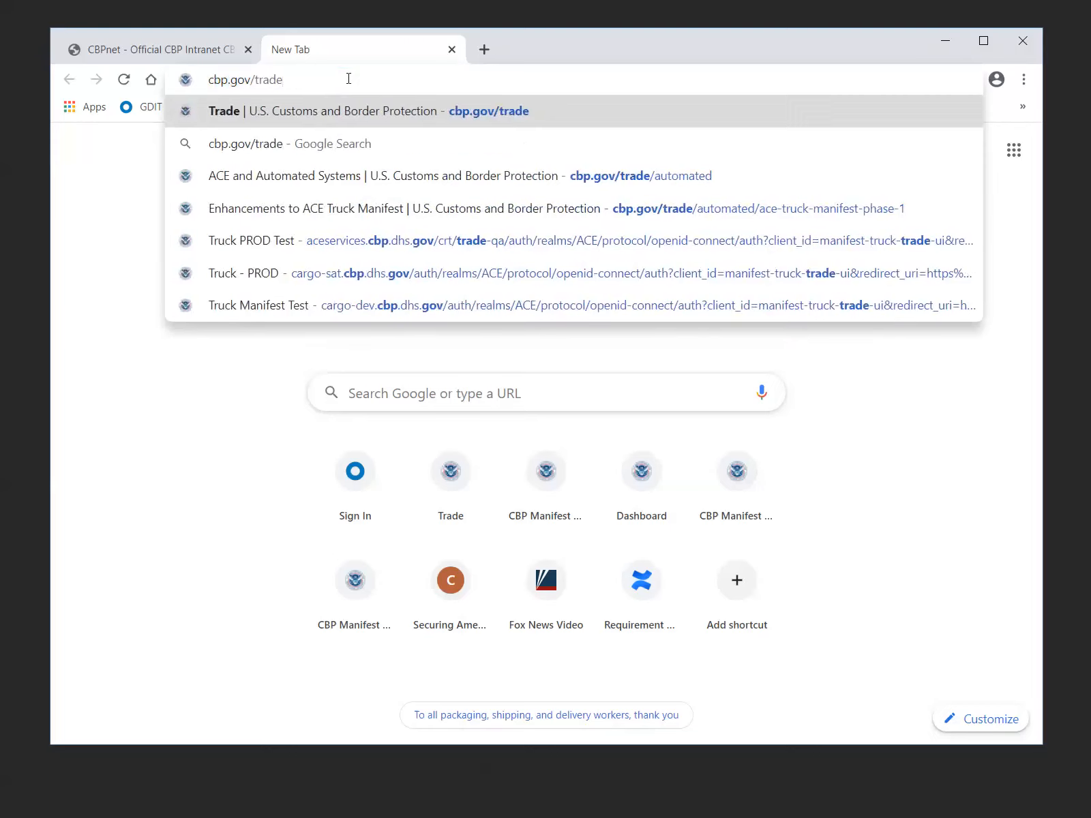
pyautogui.press('Return')
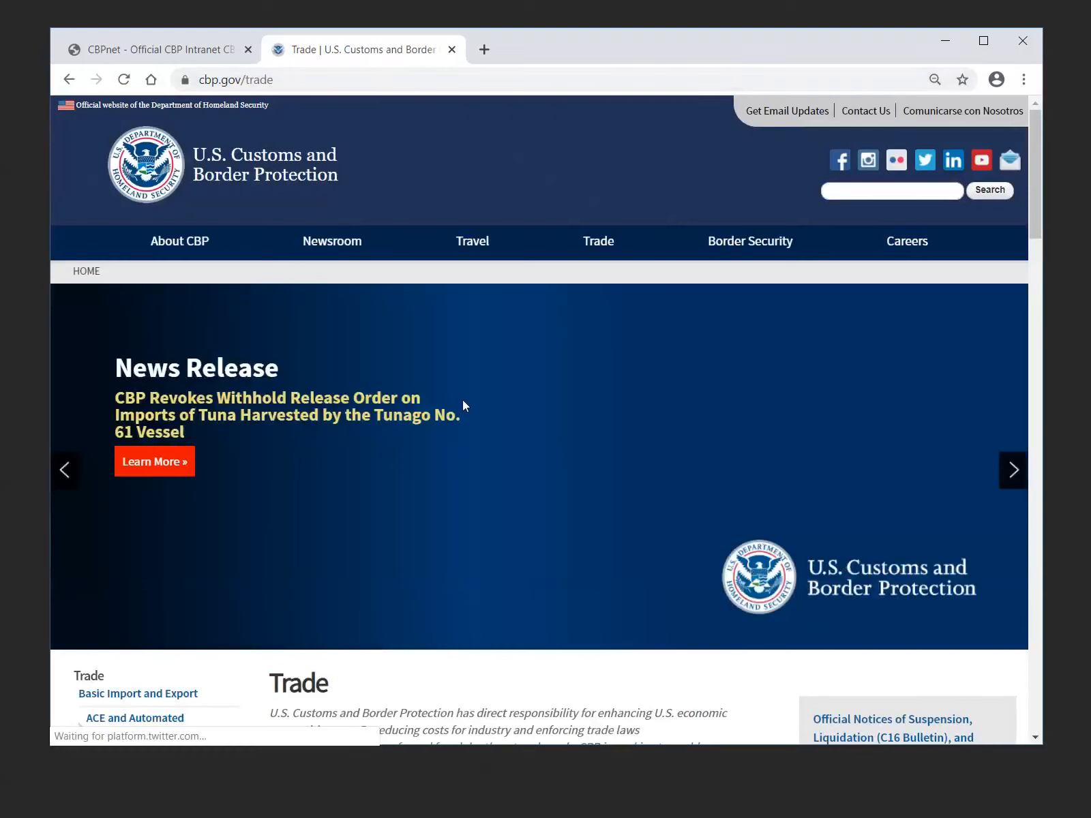
# Open the ACE and Automated Systems page from the Trade section
pyautogui.scroll(-2, 496, 393)
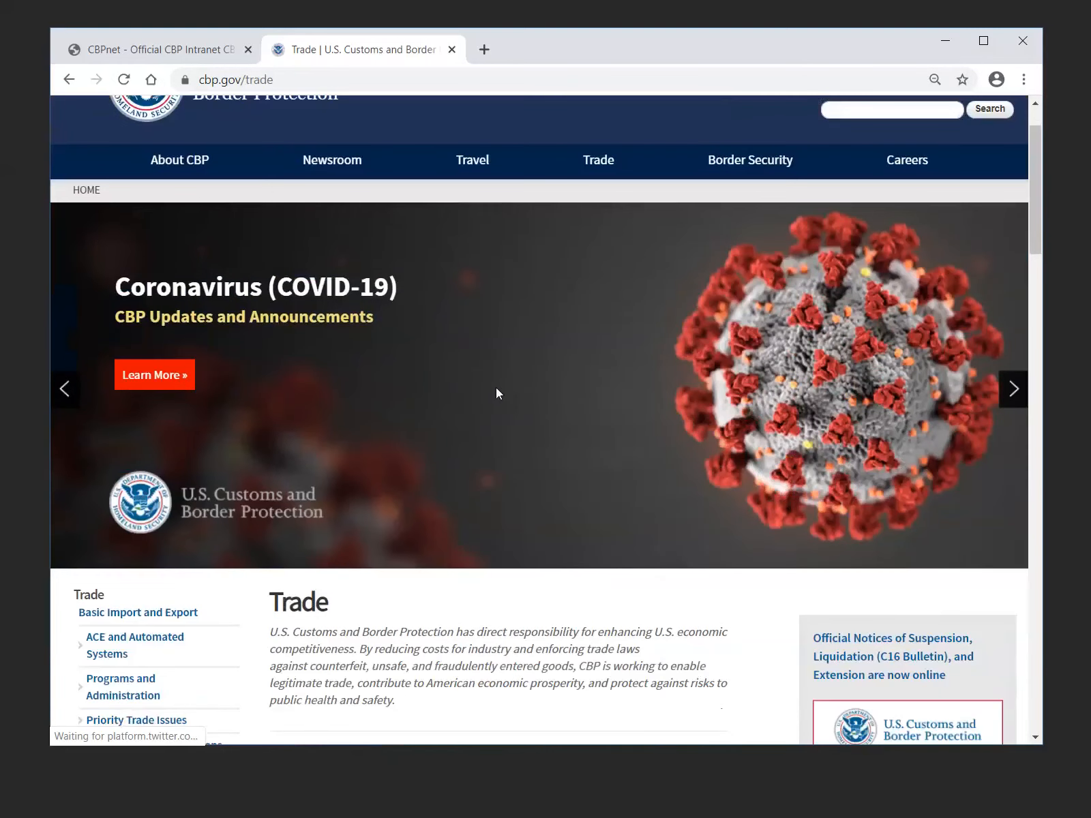
pyautogui.scroll(-3, 496, 393)
pyautogui.scroll(-1, 496, 393)
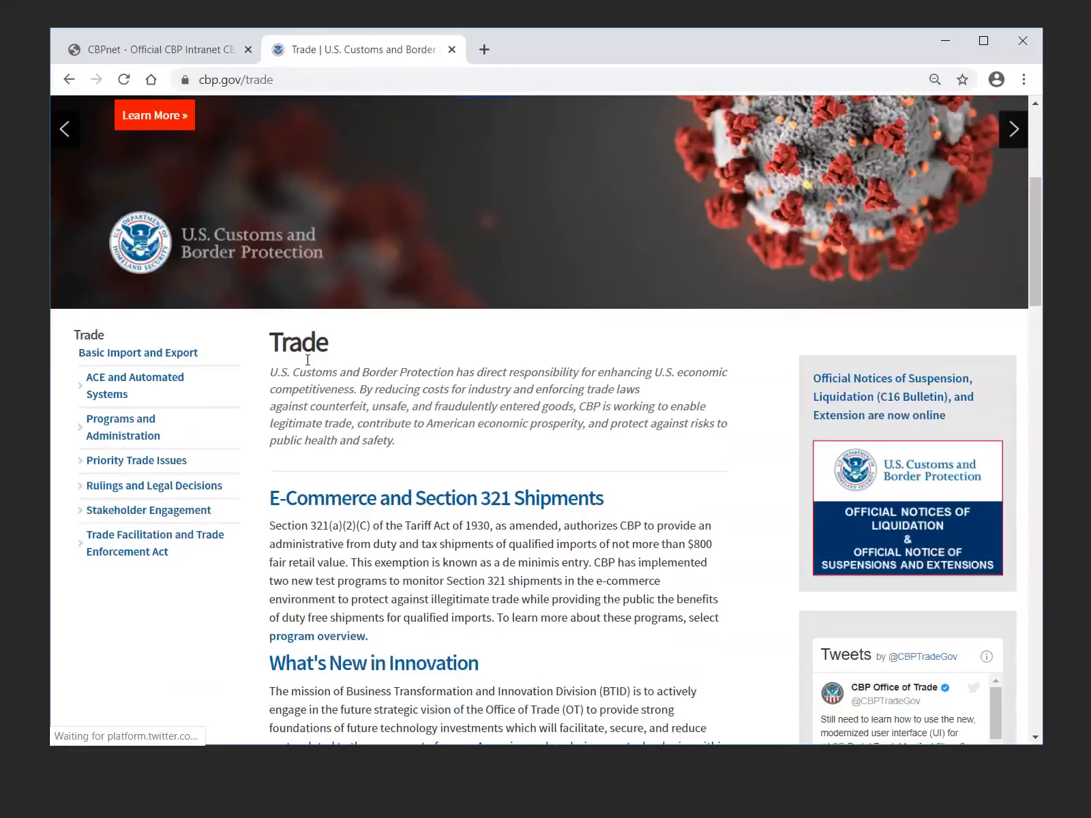
pyautogui.scroll(-1, 308, 359)
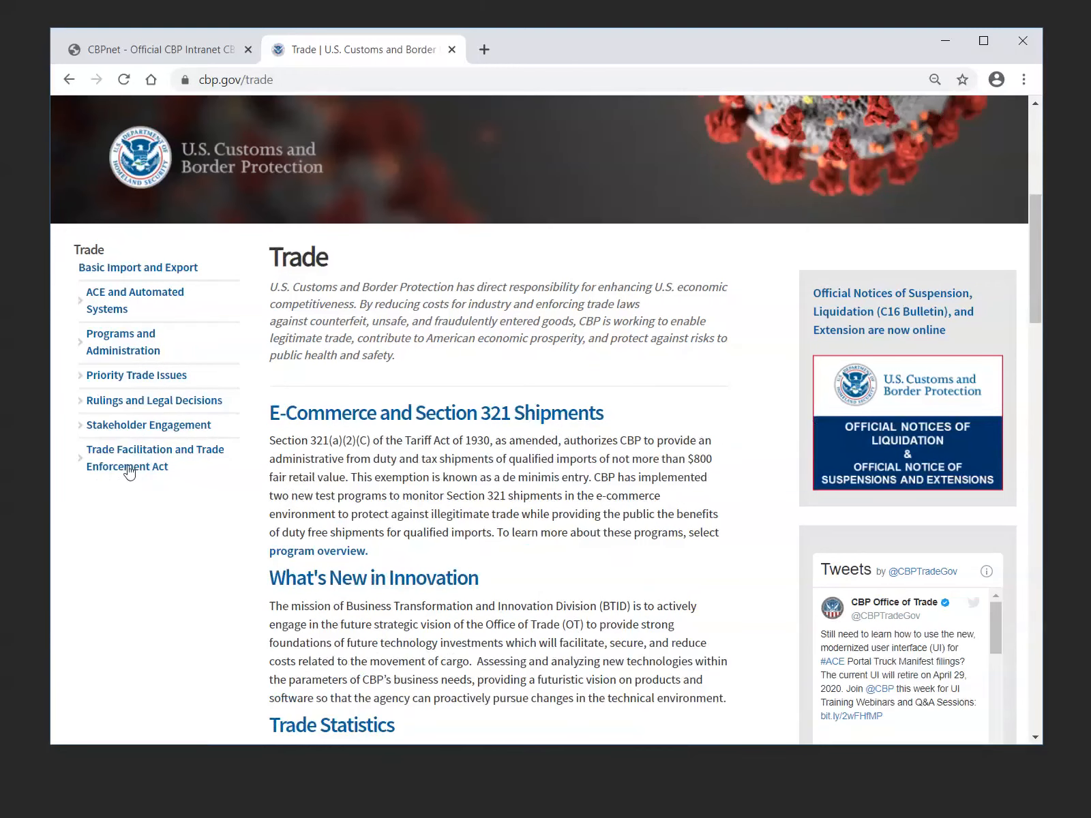
pyautogui.click(144, 304)
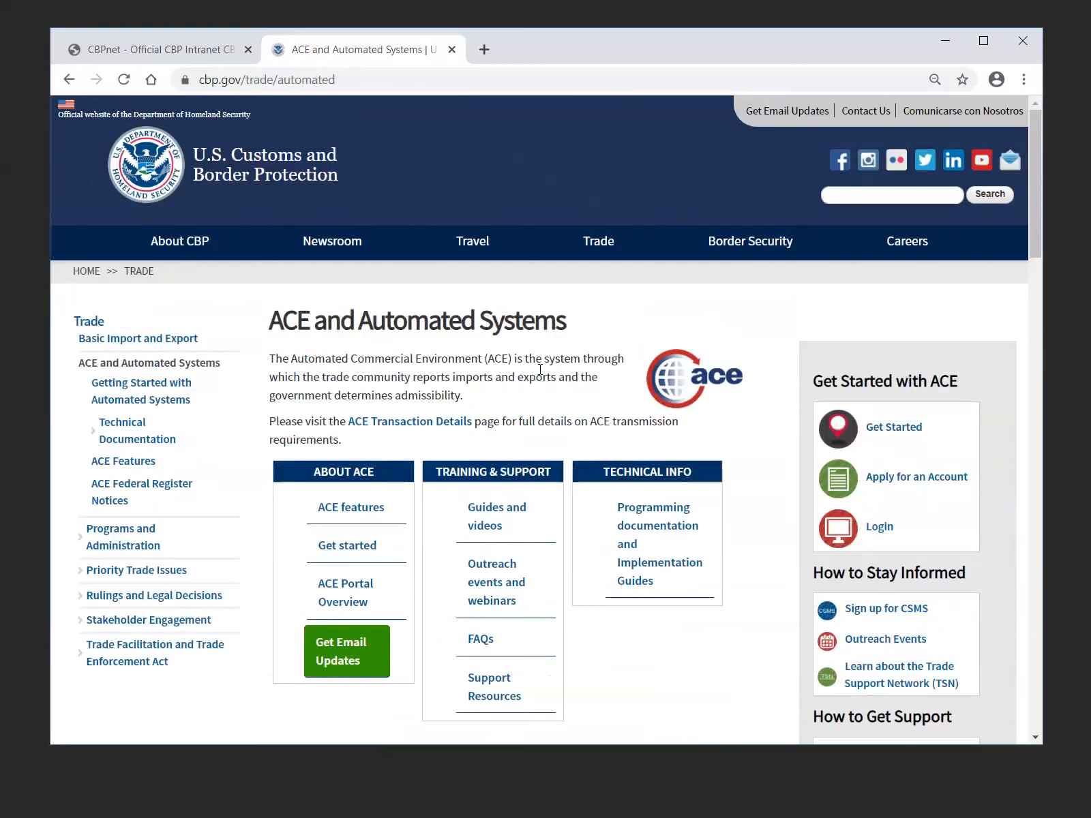
# Open the Enhancements to Truck Manifest - Phase 1 page from the upcoming ACE deployments
pyautogui.scroll(-1, 540, 368)
pyautogui.scroll(-2, 540, 369)
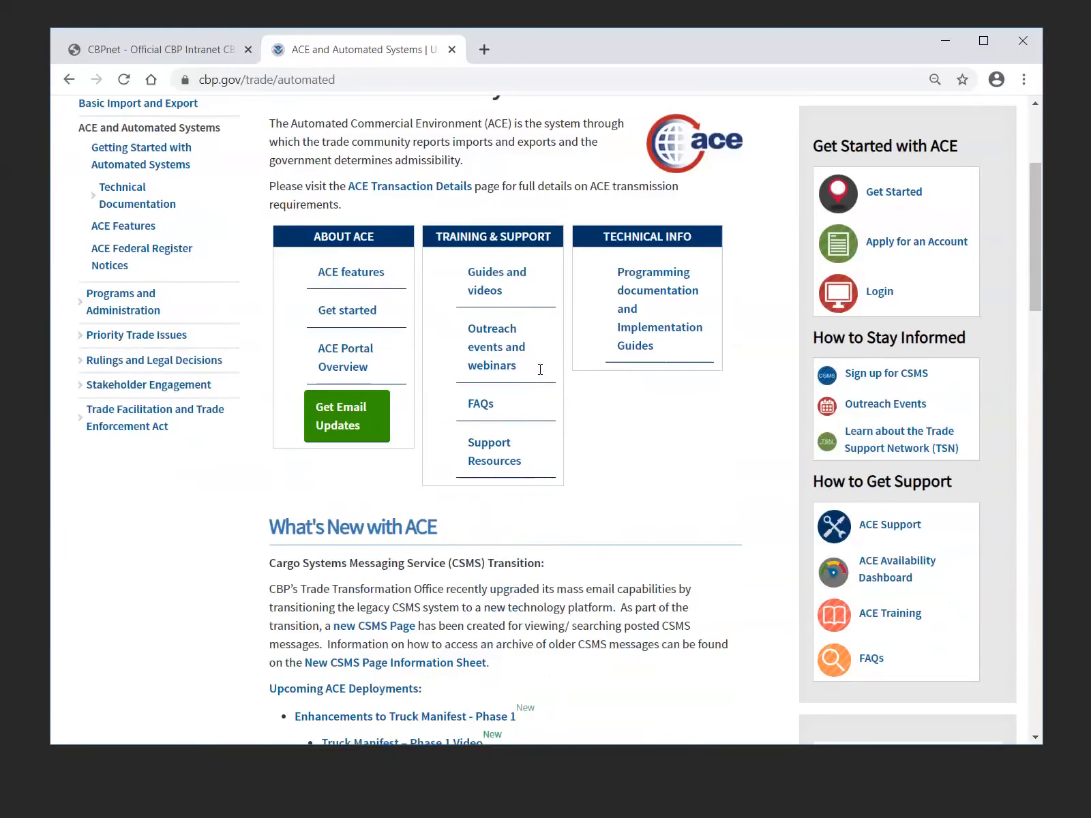
pyautogui.scroll(-3, 540, 369)
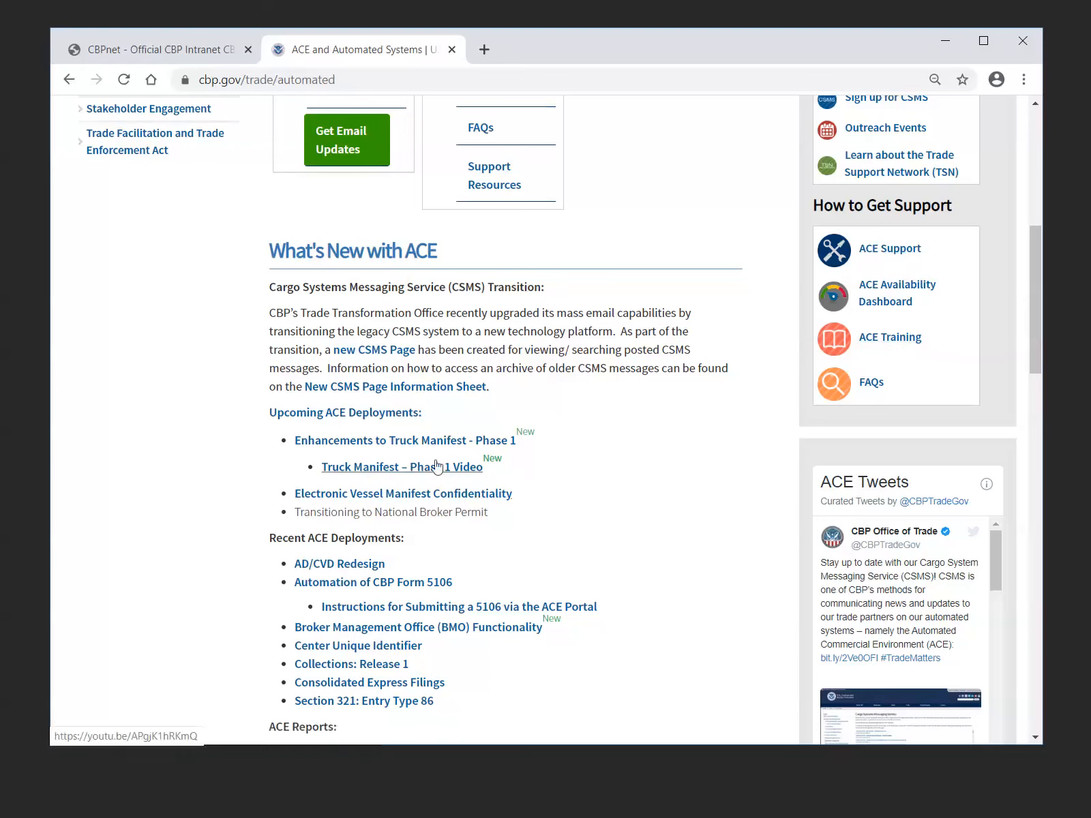
pyautogui.click(400, 443)
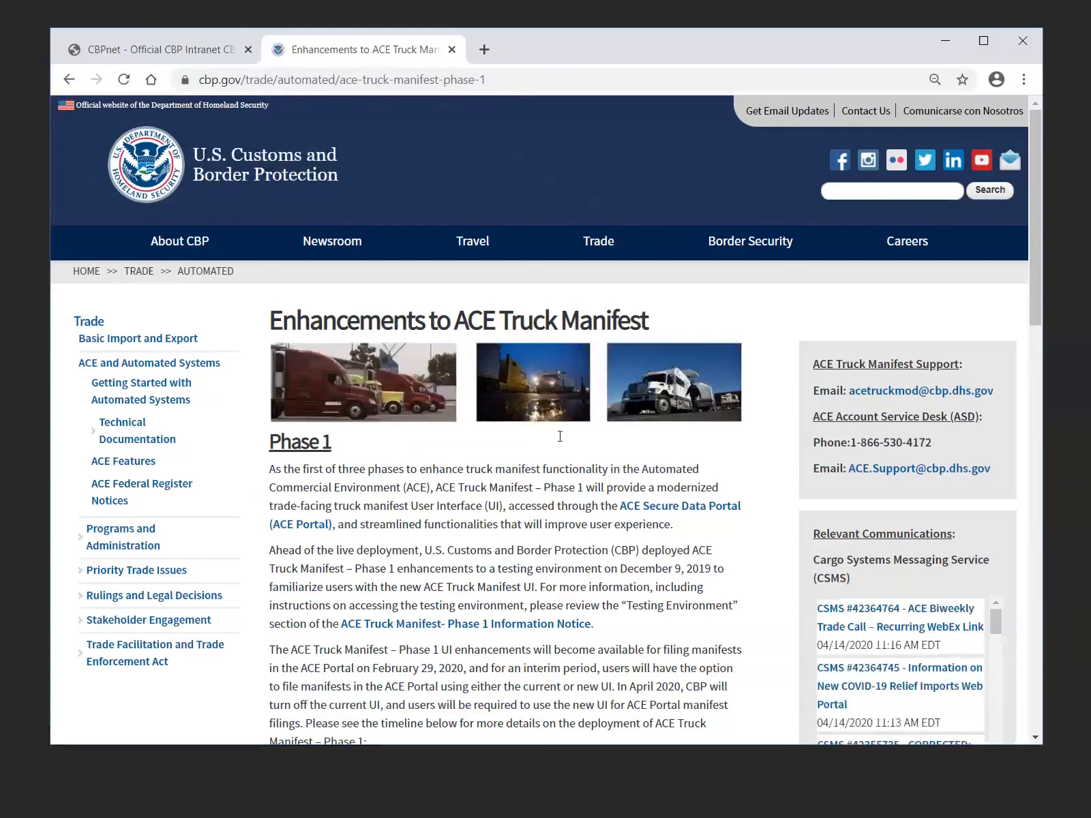
# Review the Phase 1 resources and training links, and open the Truck Manifest - Phase 1 Testing Environment
pyautogui.scroll(-7, 560, 436)
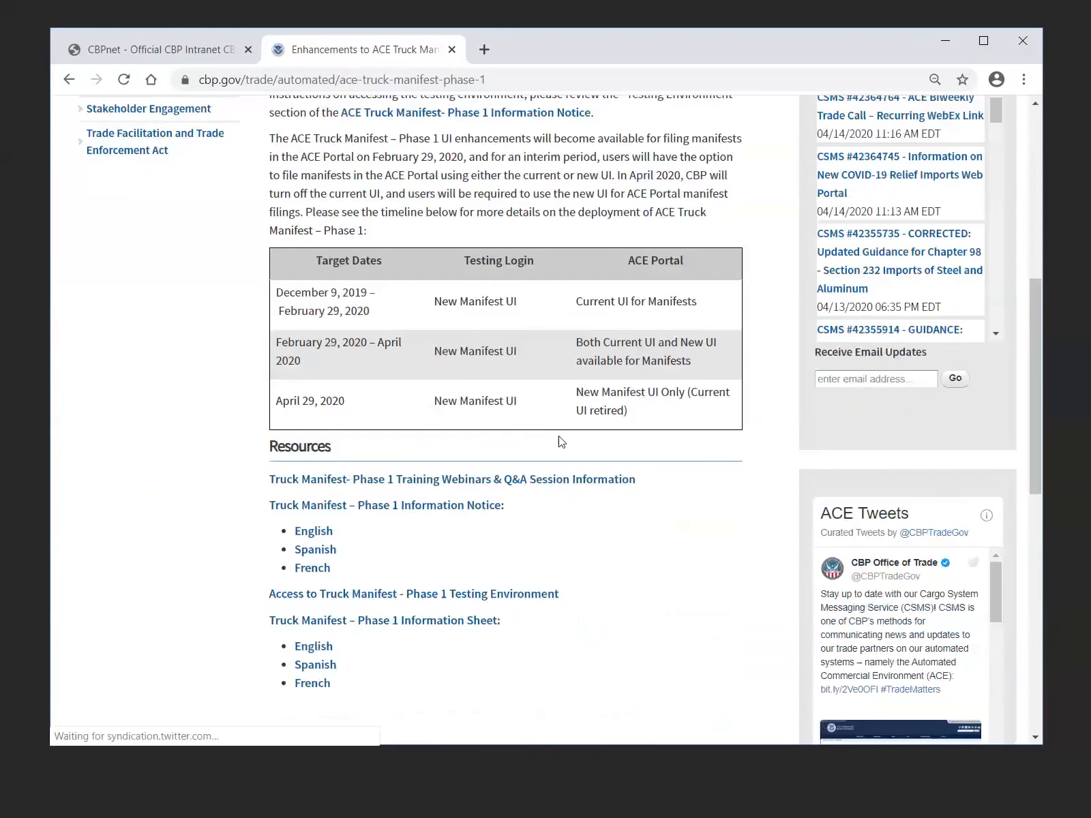
pyautogui.scroll(-2, 559, 442)
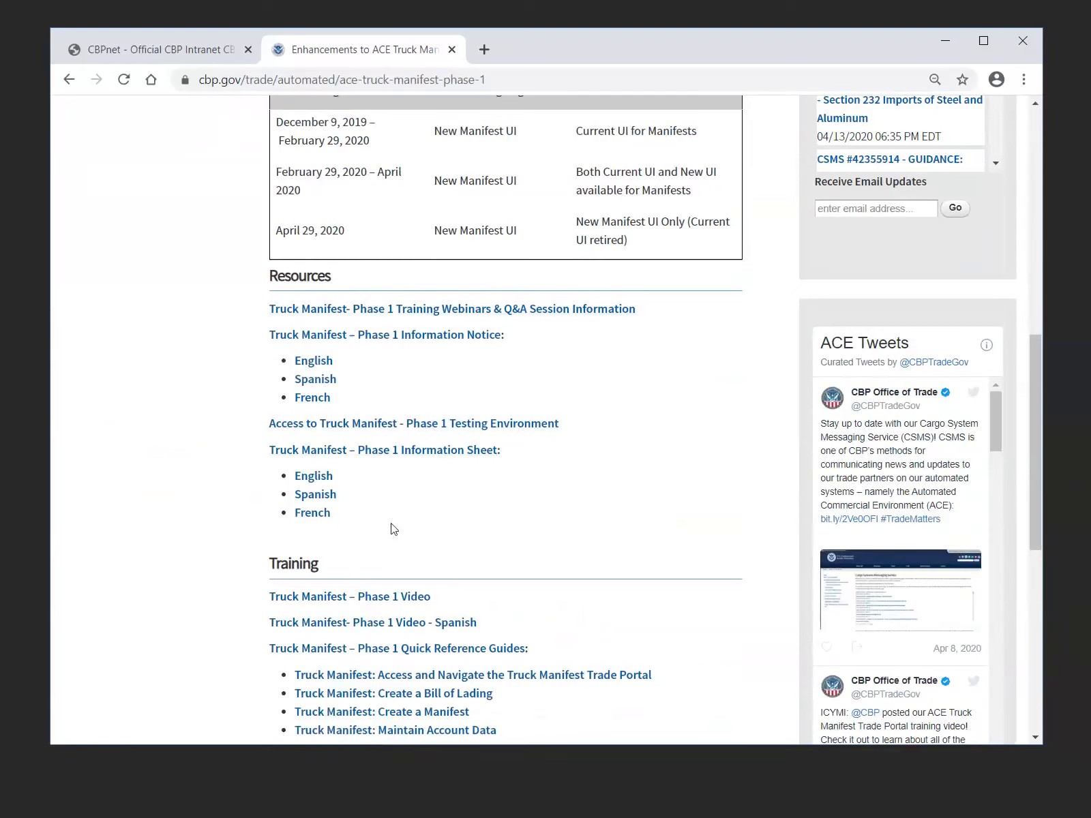
pyautogui.scroll(-3, 393, 529)
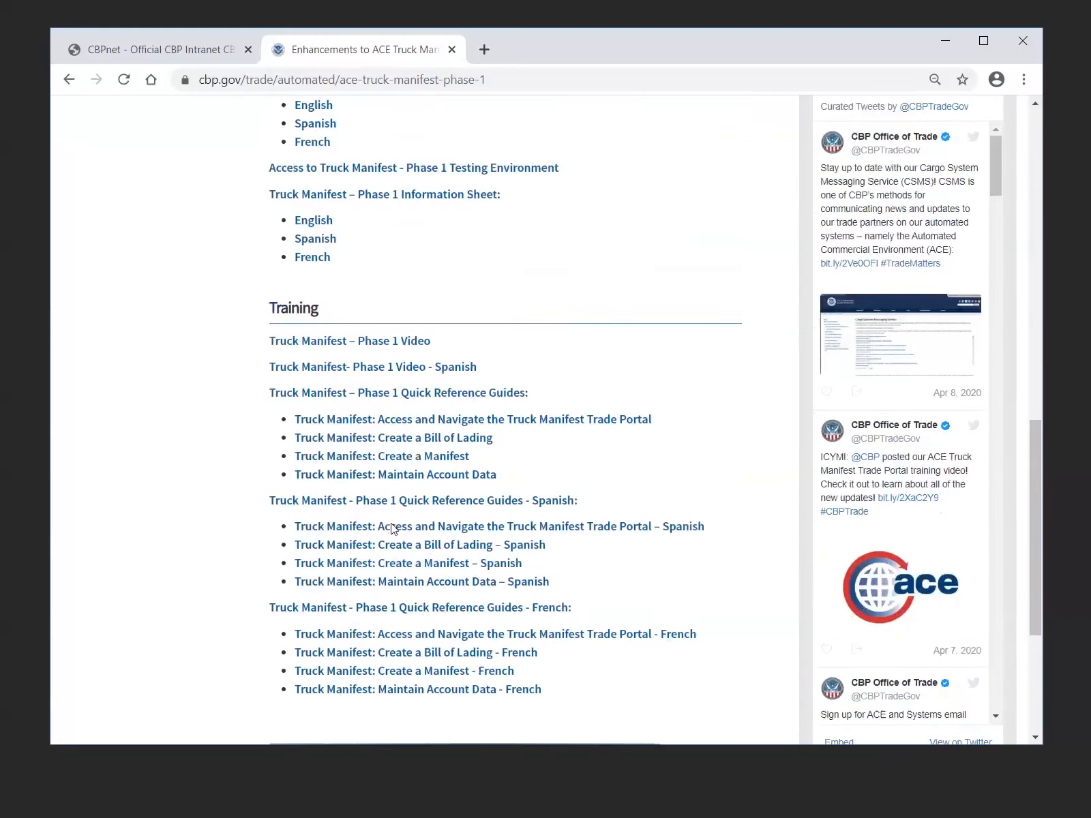
pyautogui.scroll(-1, 393, 529)
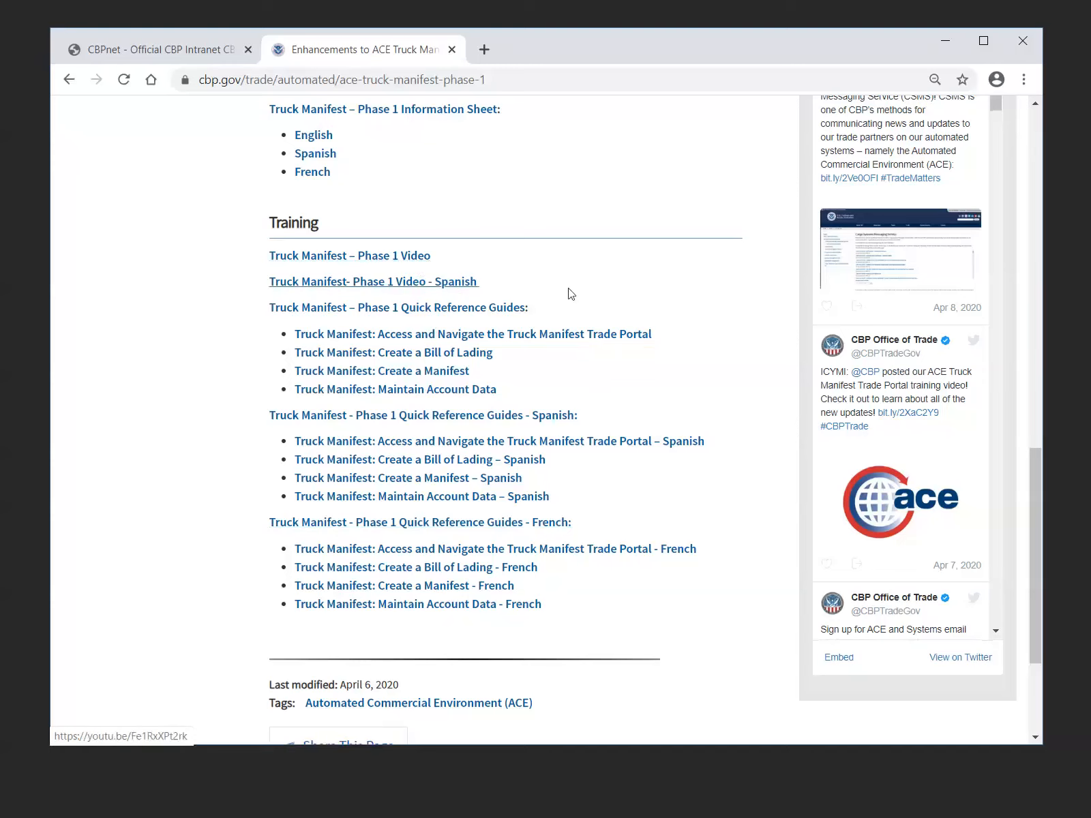
pyautogui.scroll(1, 570, 294)
pyautogui.scroll(2, 570, 294)
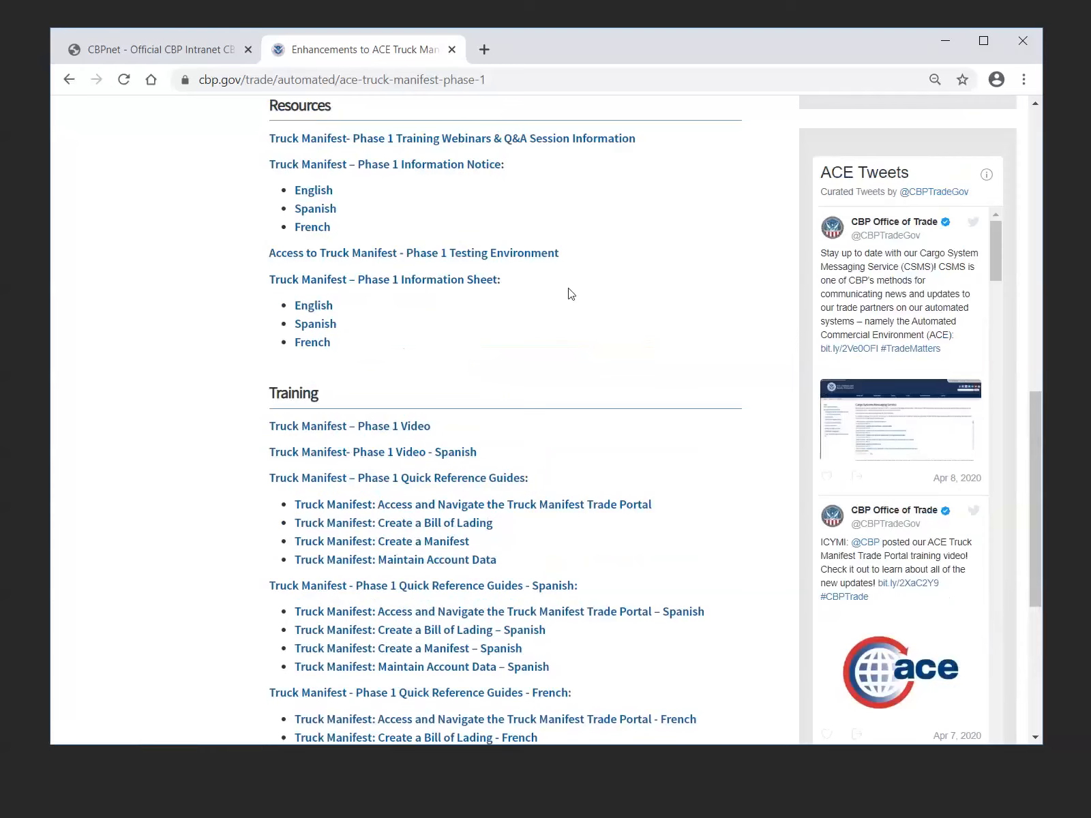
pyautogui.click(506, 256)
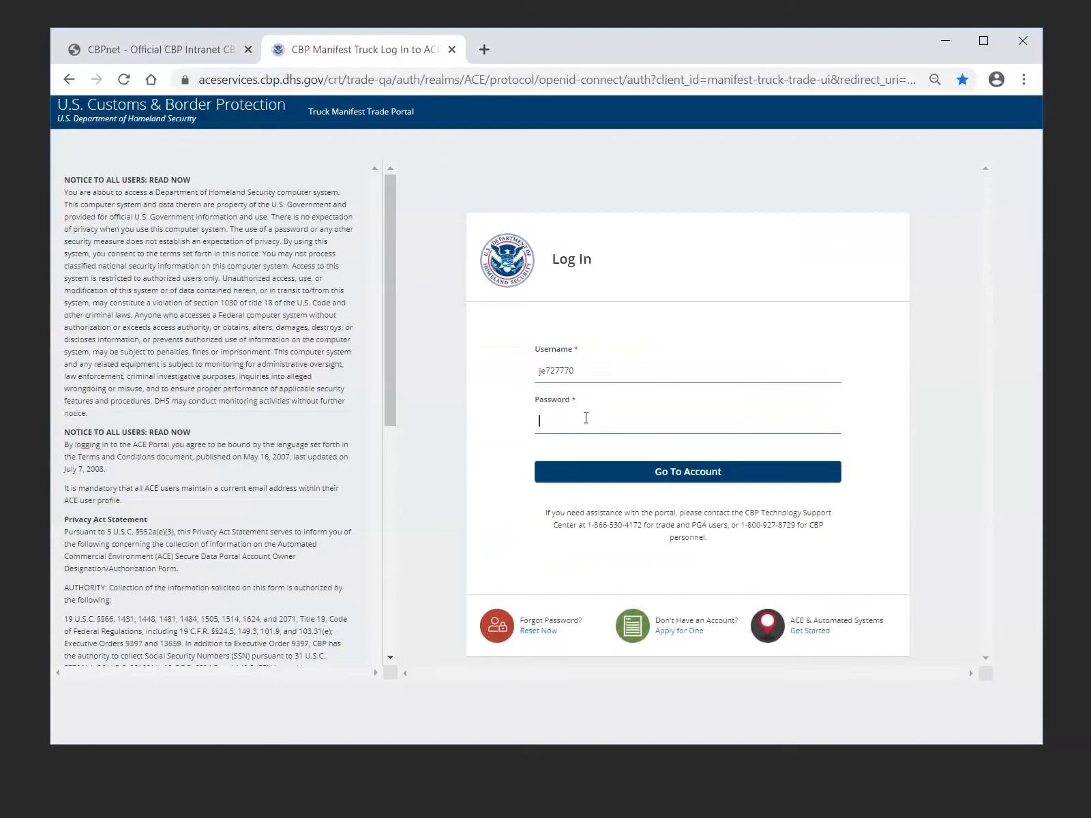
# Enter the account password and log in to the Truck Manifest Trade Portal
pyautogui.write('••')
pyautogui.write('•••')
pyautogui.write('••••')
pyautogui.click(684, 474)
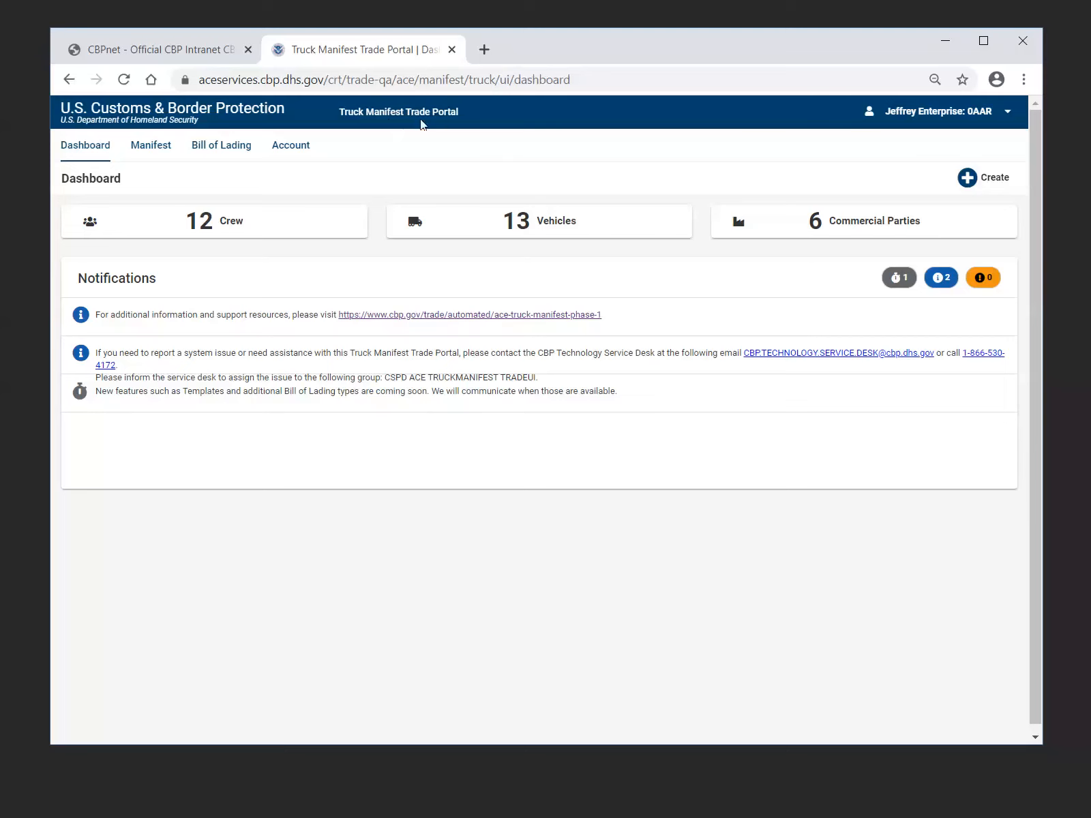
# View the carrier accounts available under Change Carrier Account without switching to another one
pyautogui.click(860, 122)
pyautogui.click(921, 123)
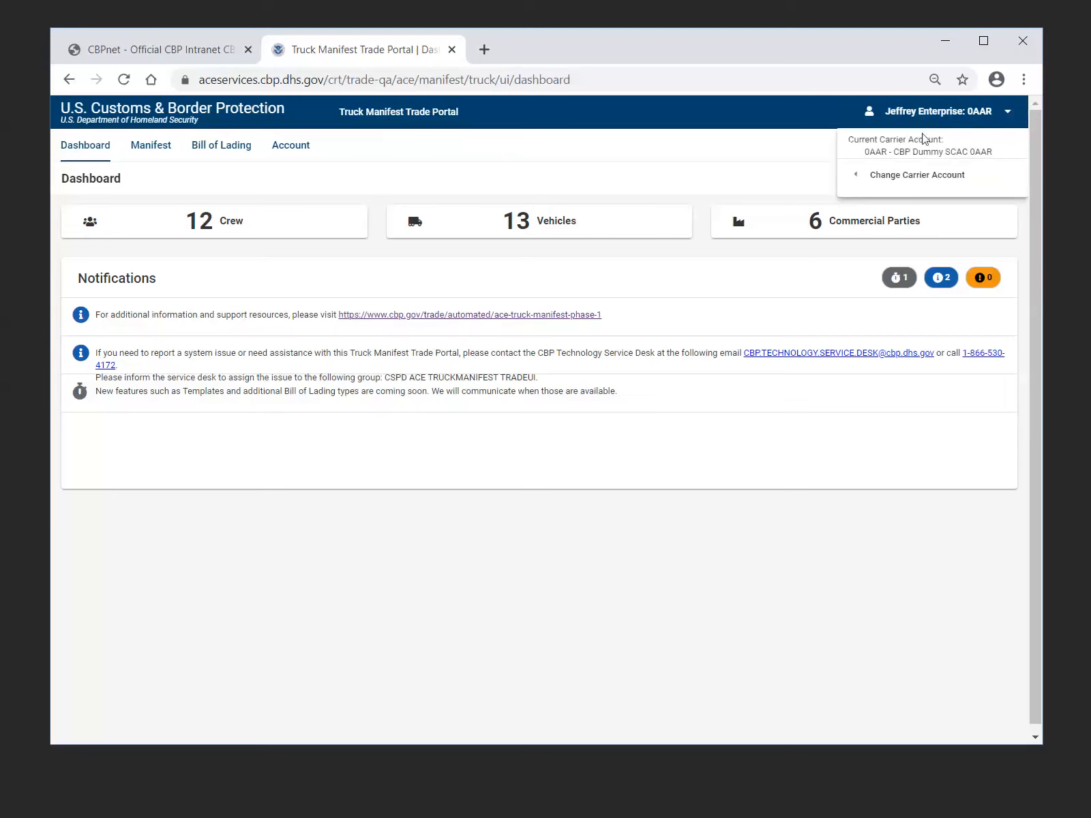
pyautogui.moveTo(928, 186)
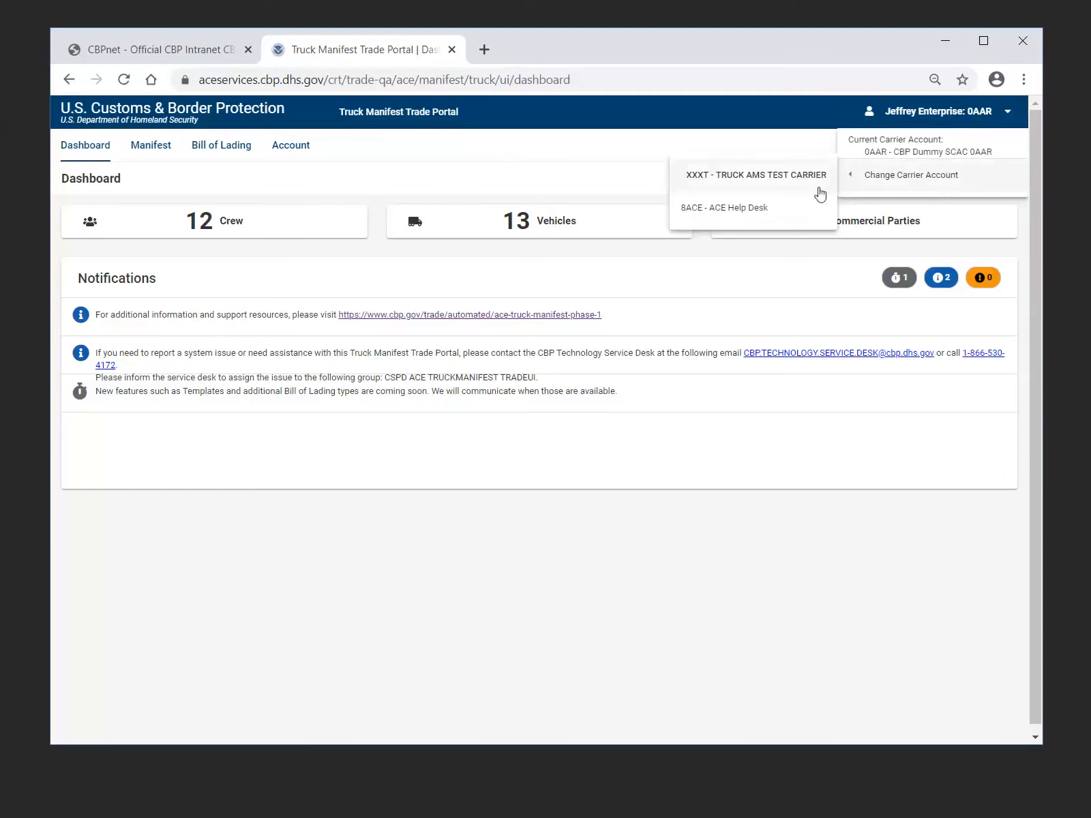
pyautogui.click(751, 145)
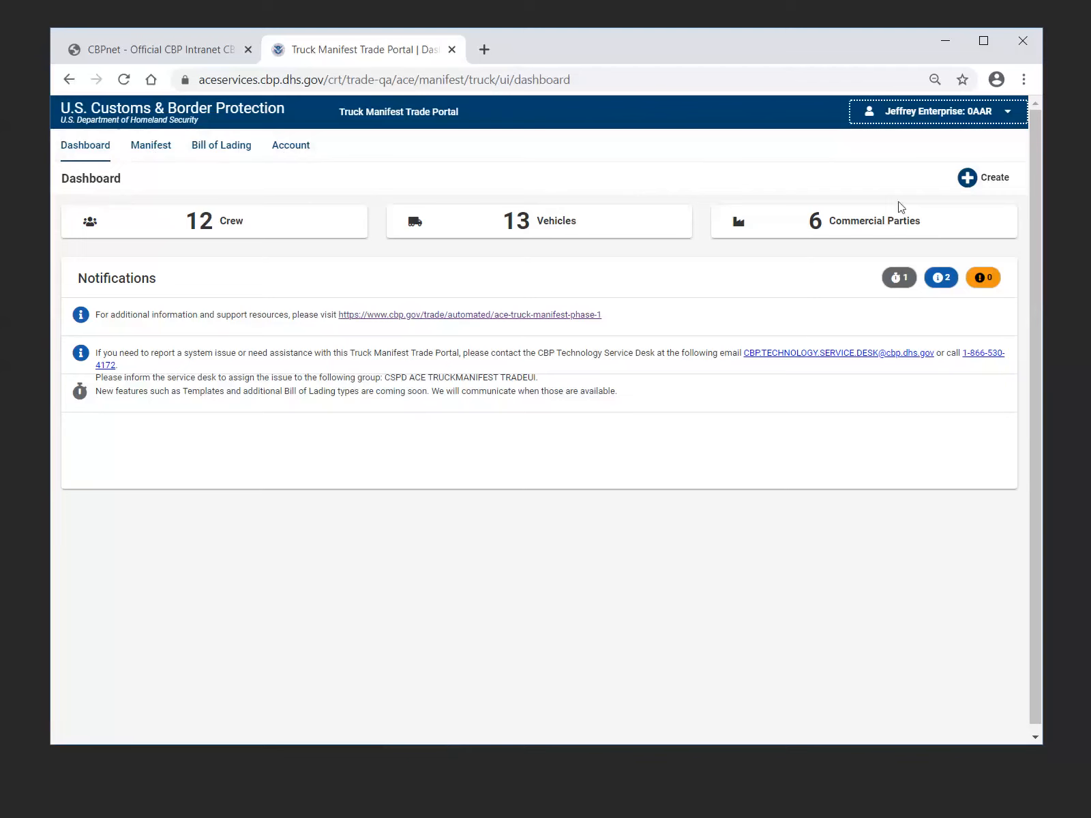
# View the record types that can be created from the dashboard, and dismiss the list
pyautogui.click(994, 183)
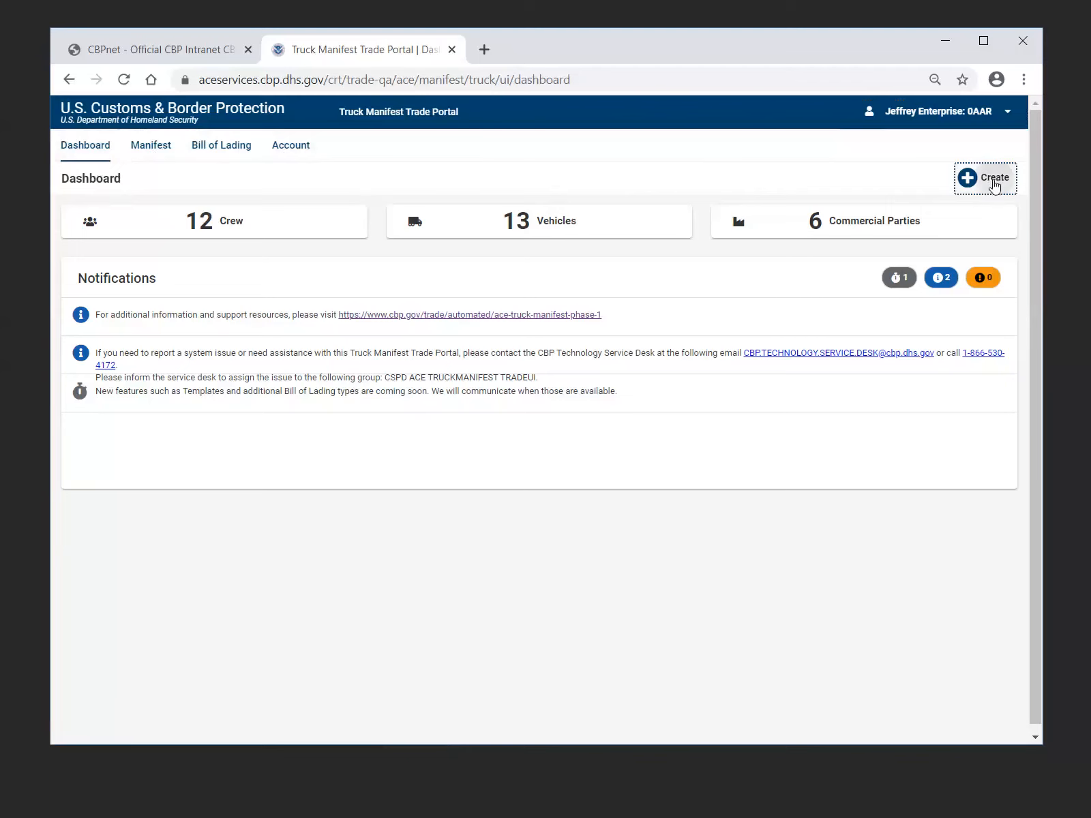
pyautogui.click(996, 183)
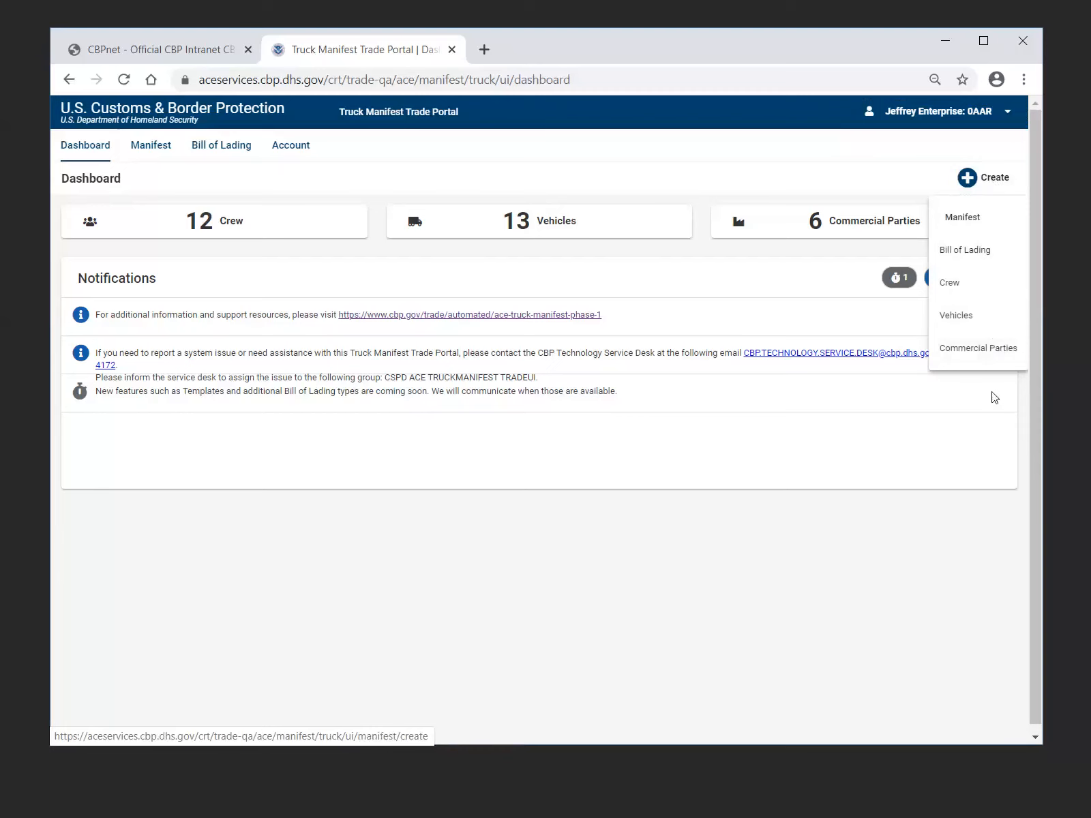
pyautogui.press('Escape')
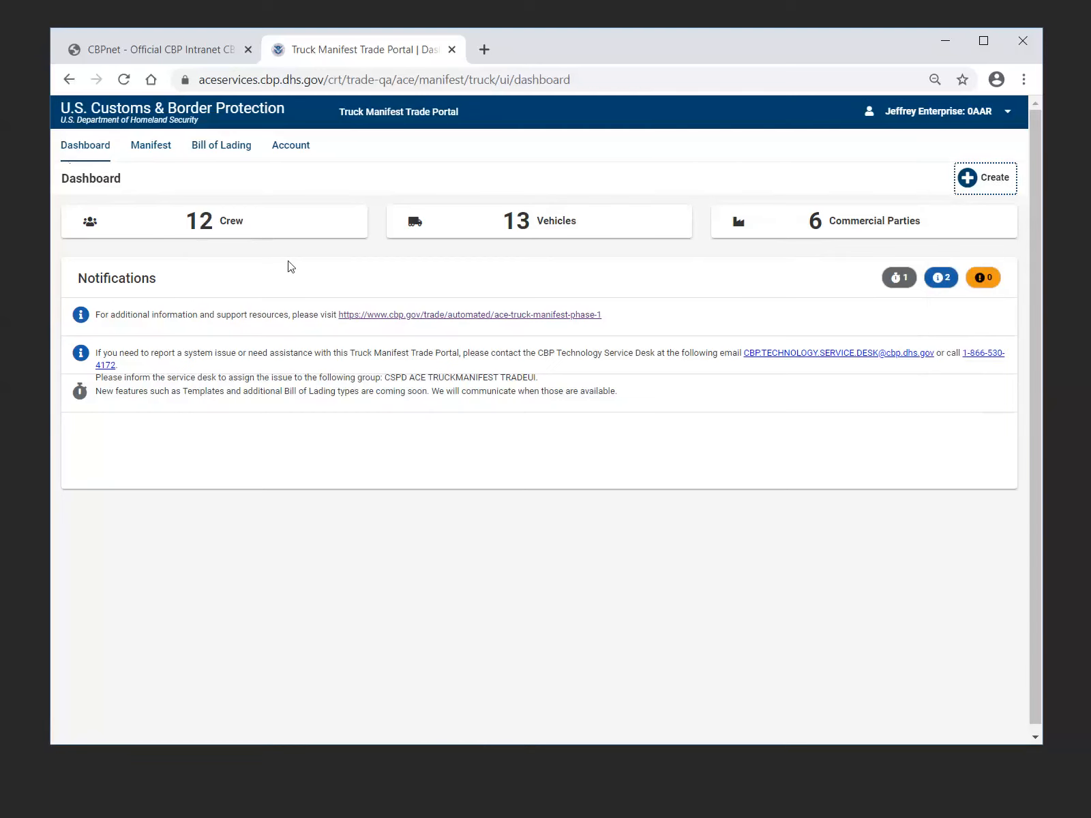
# View the saved crew list from the dashboard summary, and return to the dashboard's notifications
pyautogui.click(254, 227)
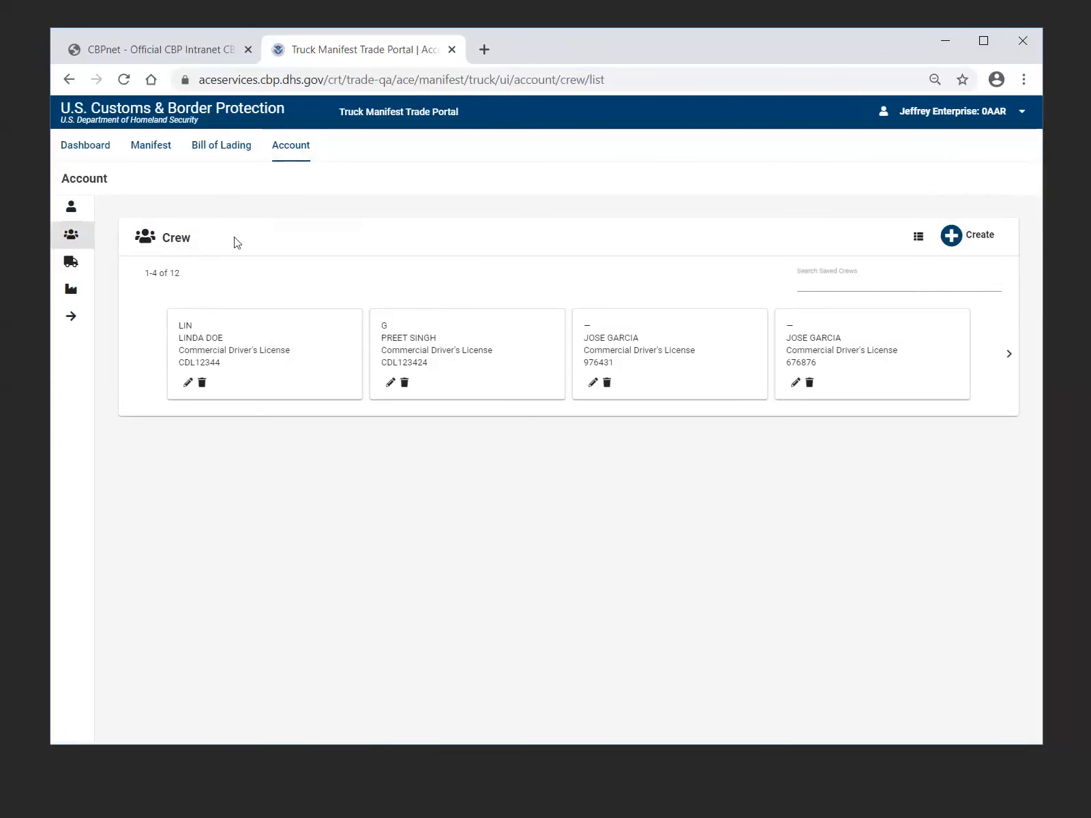
pyautogui.click(94, 154)
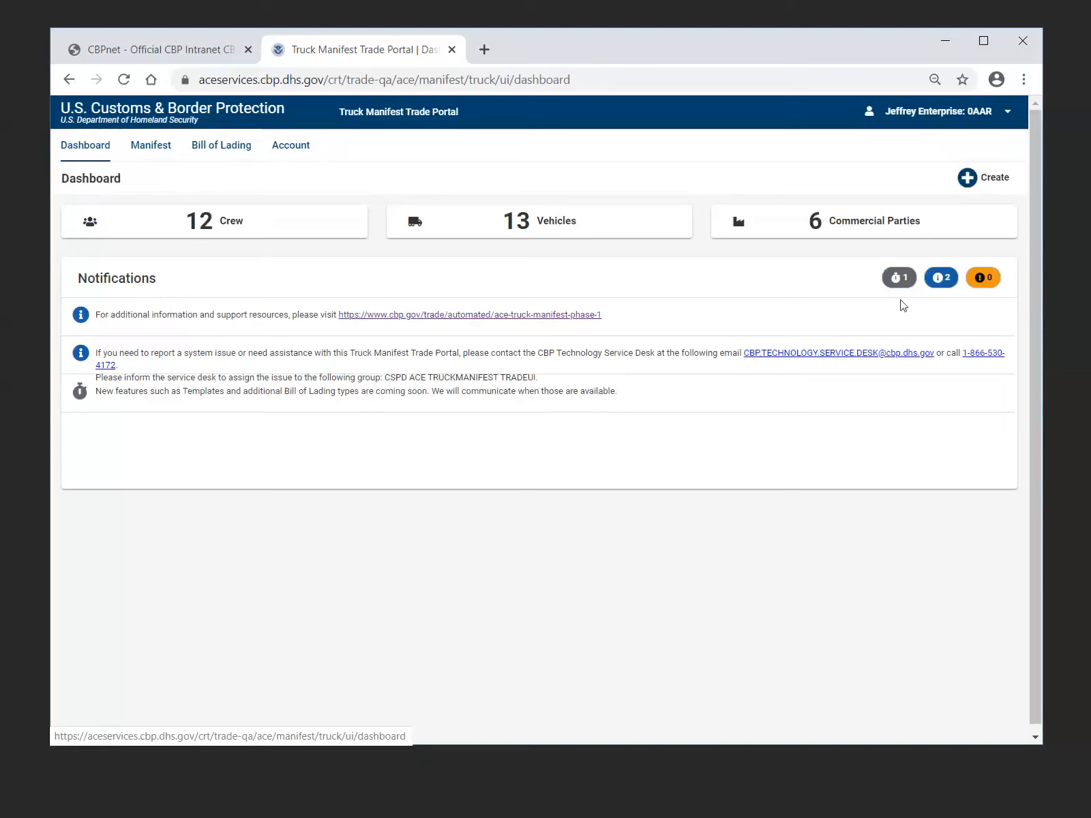
pyautogui.click(896, 279)
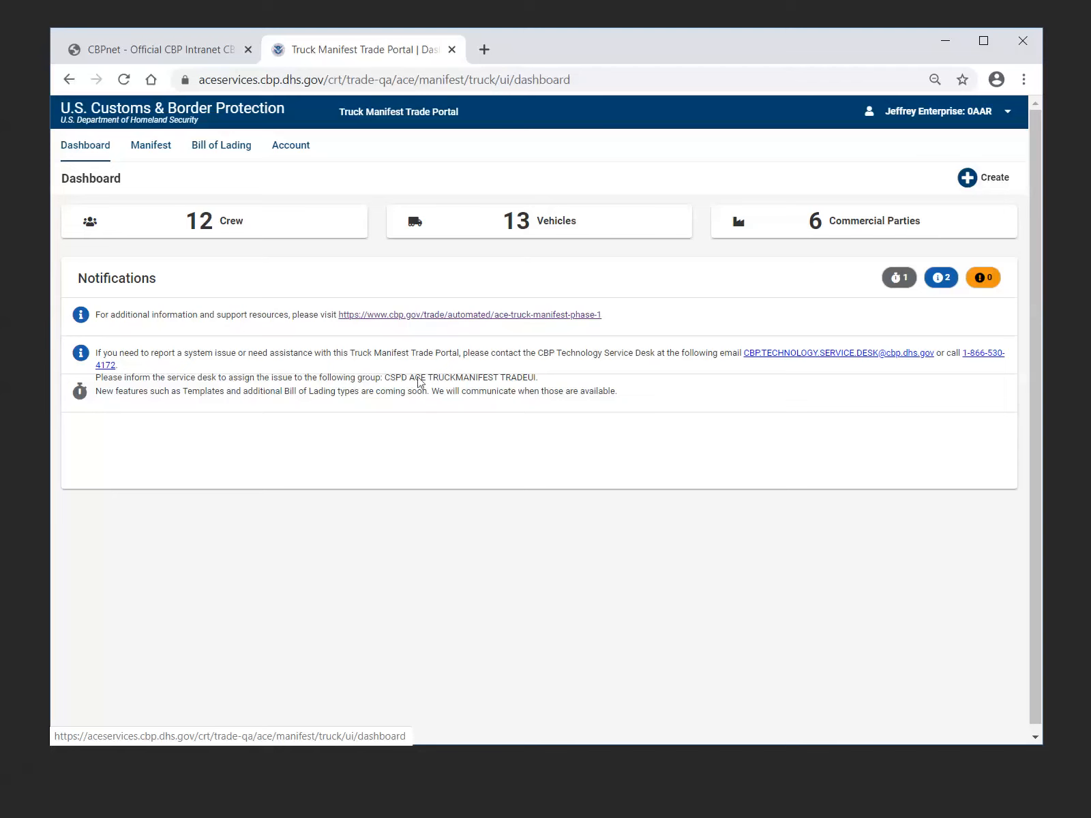
# Open the Manifests page and view its Create options without choosing one
pyautogui.click(161, 155)
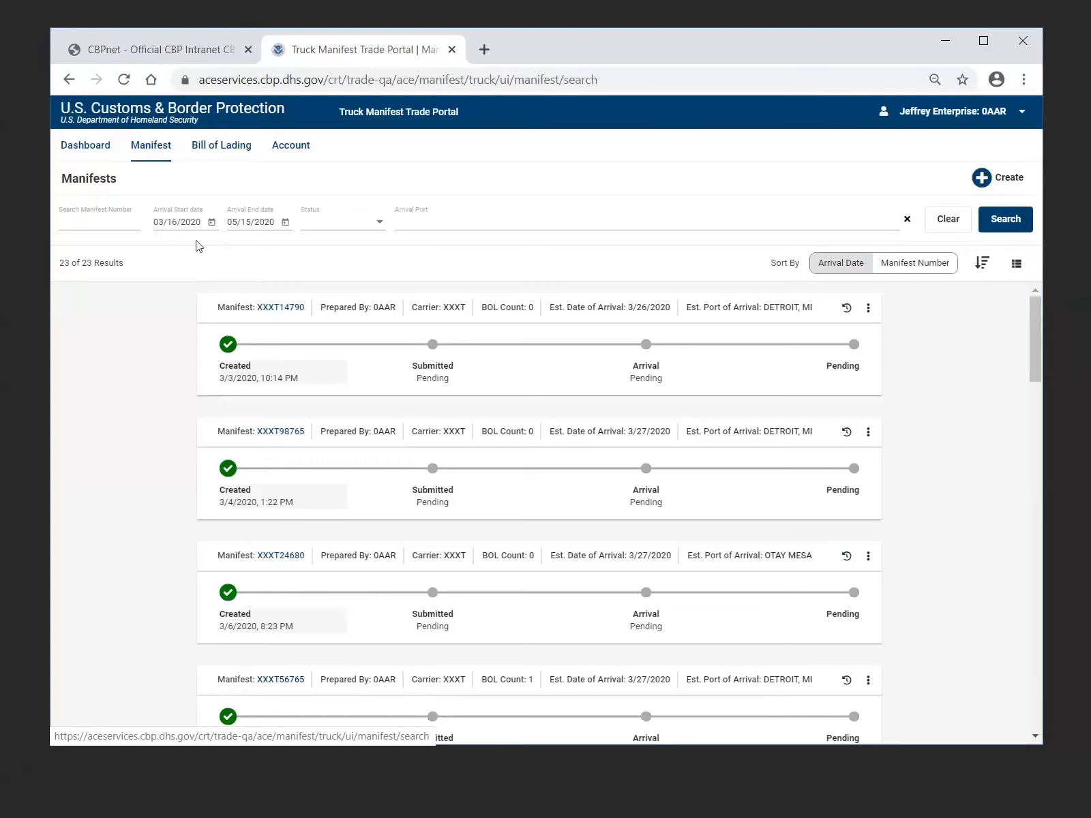
pyautogui.click(1004, 179)
pyautogui.click(1006, 185)
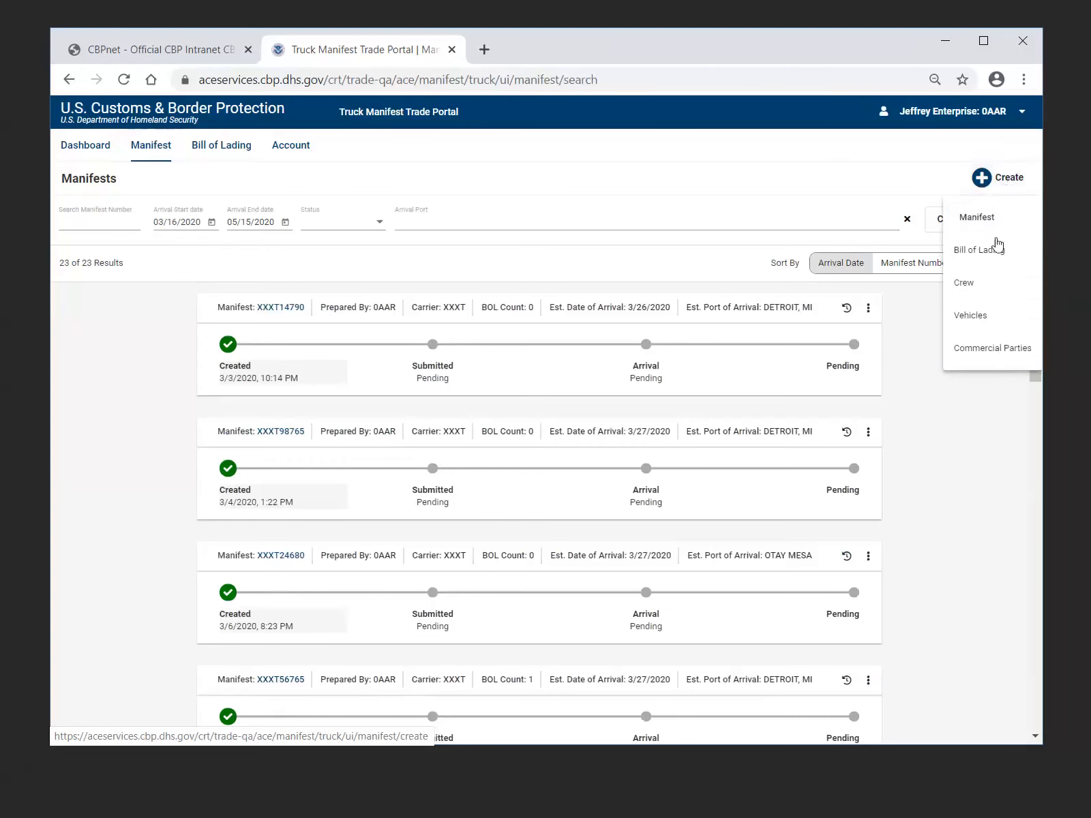
pyautogui.click(911, 189)
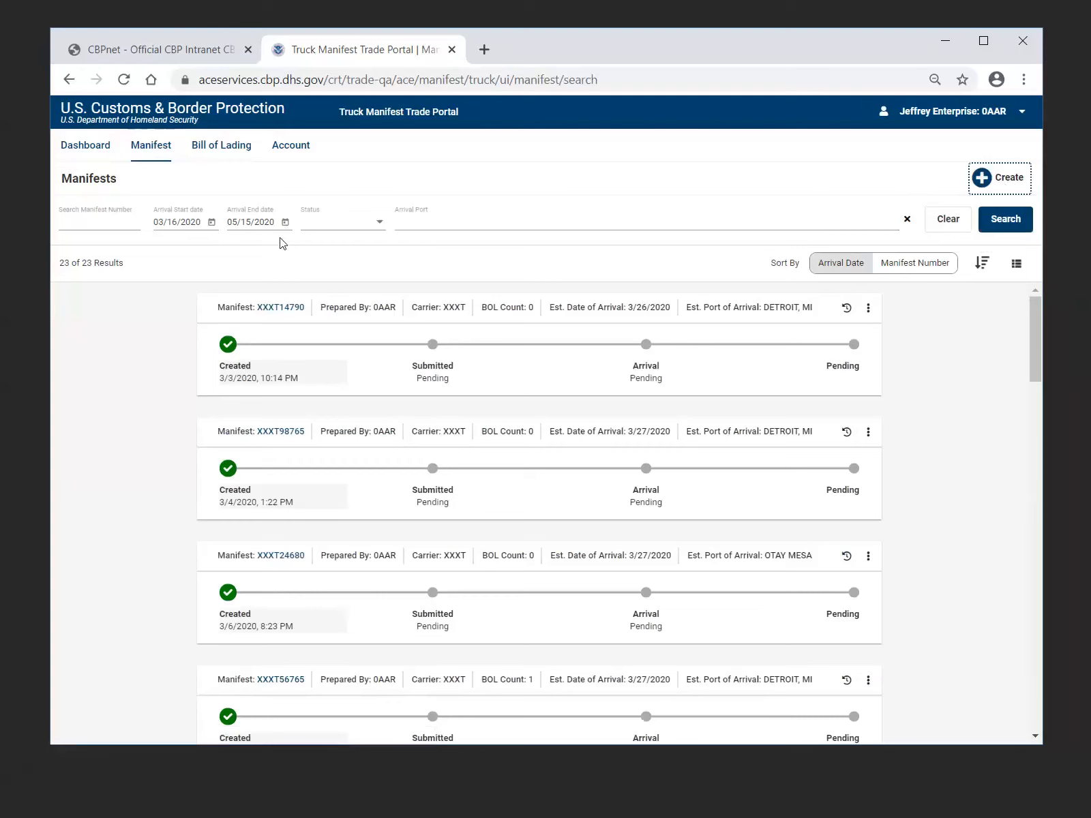
# View the manifest status options and the arrival ports matching 3, and run the search with both filters blank
pyautogui.click(381, 223)
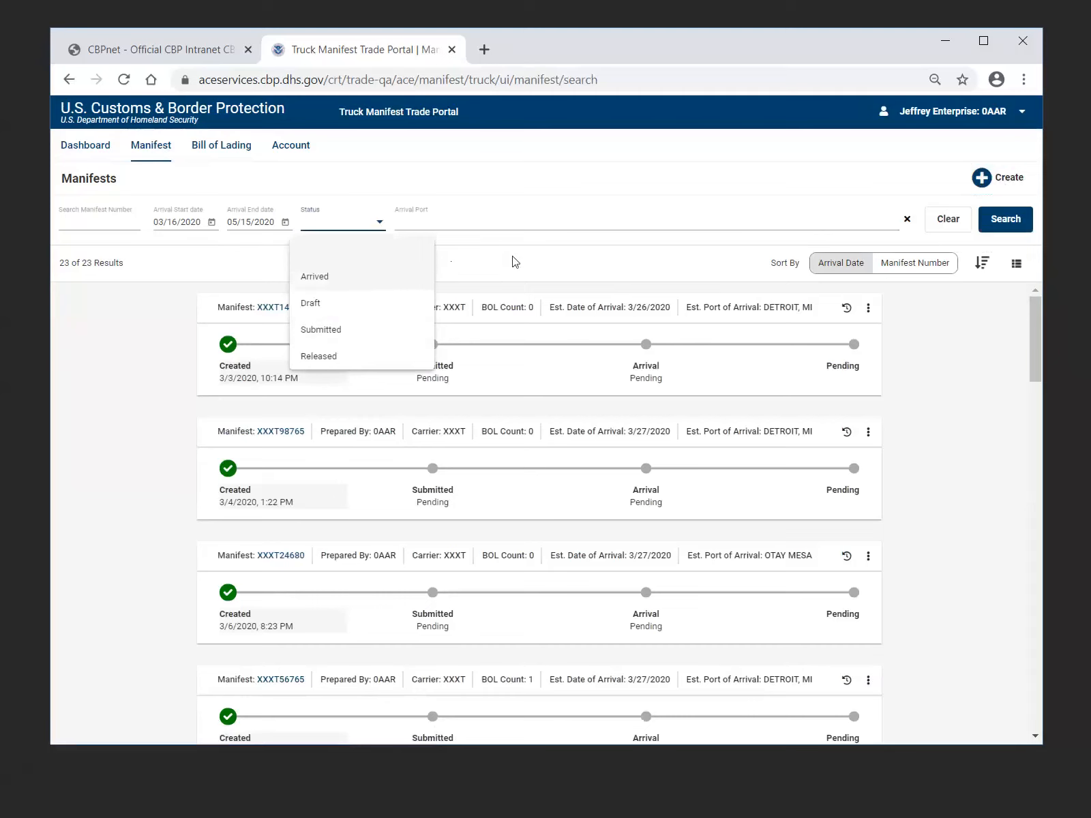
pyautogui.click(443, 221)
pyautogui.click(444, 220)
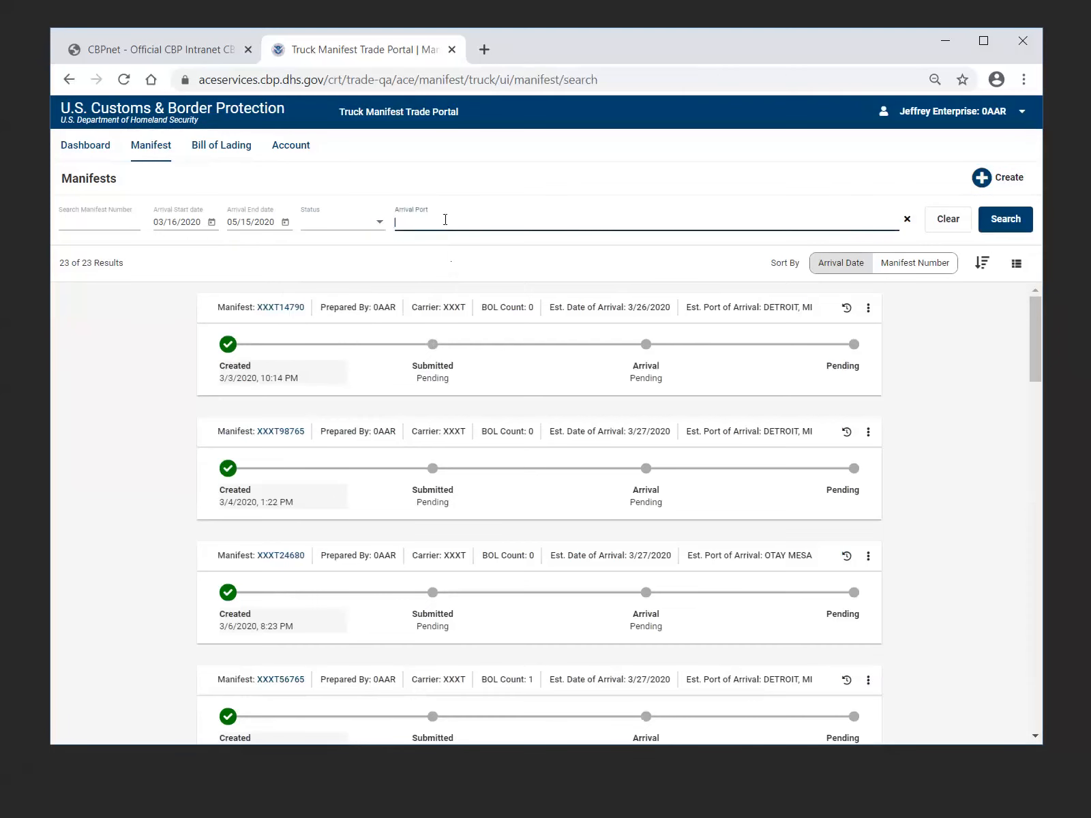
pyautogui.write('3')
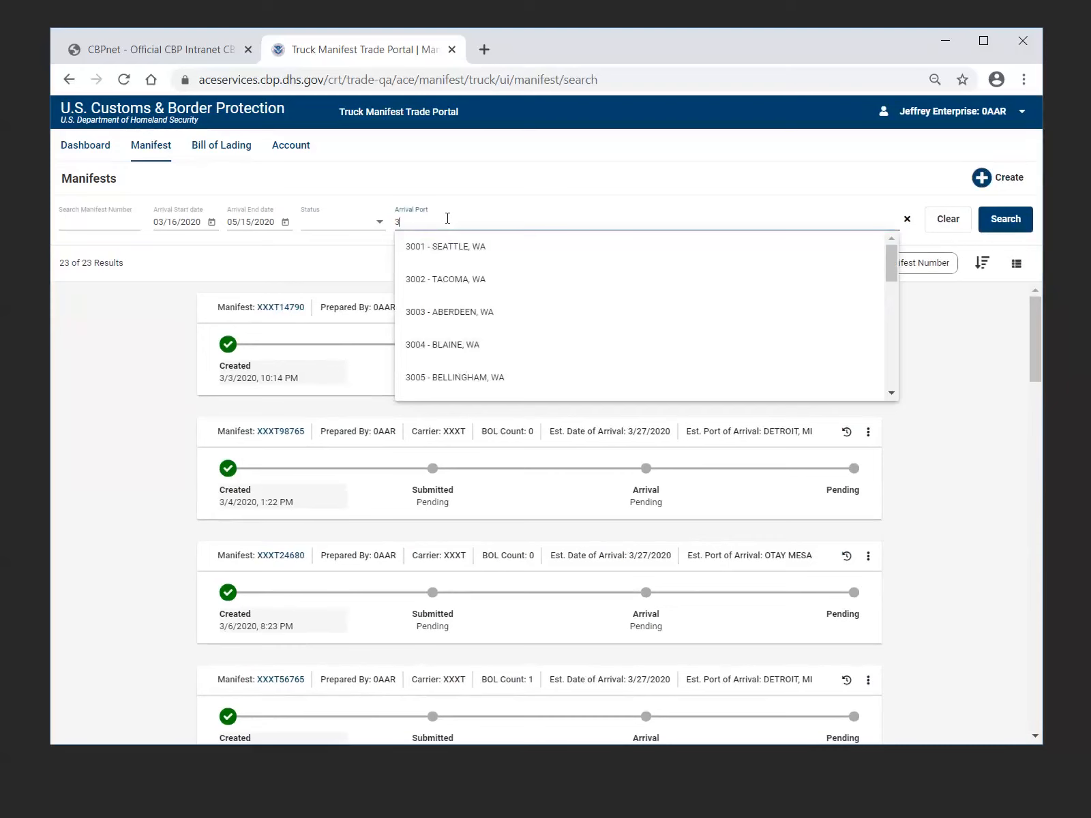
pyautogui.press('BackSpace')
pyautogui.click(973, 343)
pyautogui.click(1009, 226)
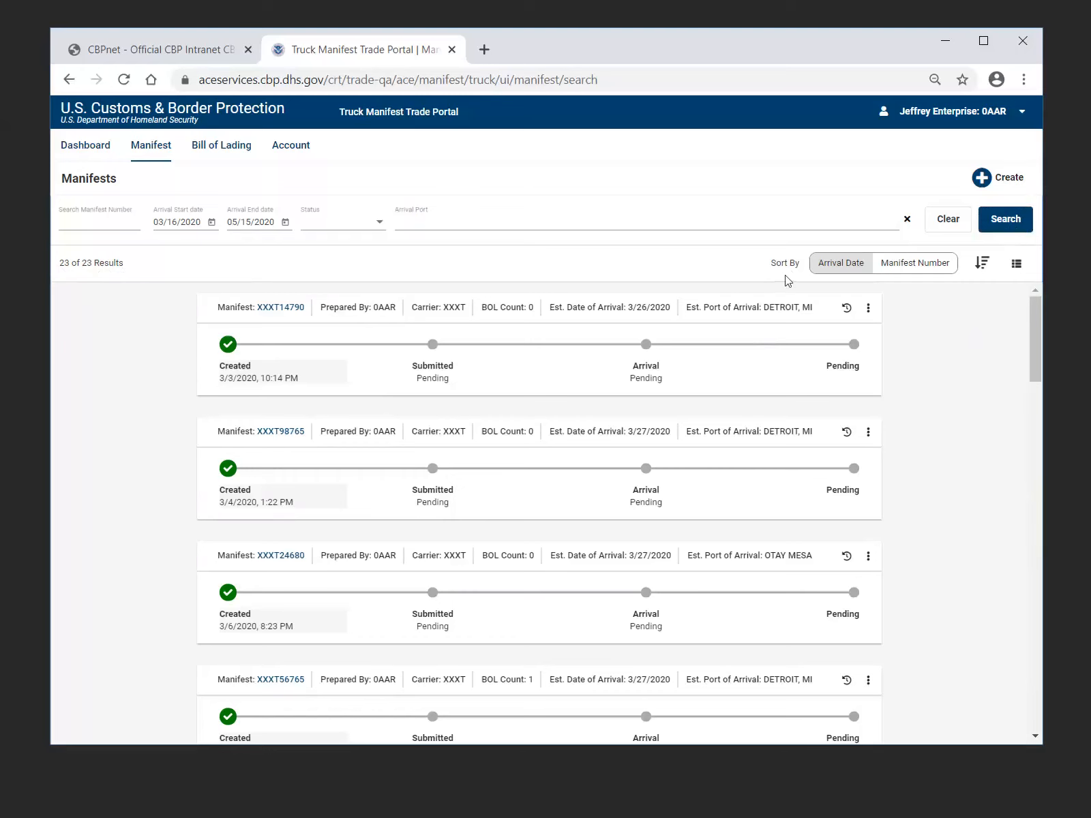
# View the arrival date, manifest number and direction sort options for the manifest results, and display the results as a table
pyautogui.click(850, 267)
pyautogui.click(923, 270)
pyautogui.click(985, 269)
pyautogui.click(986, 285)
pyautogui.click(1016, 264)
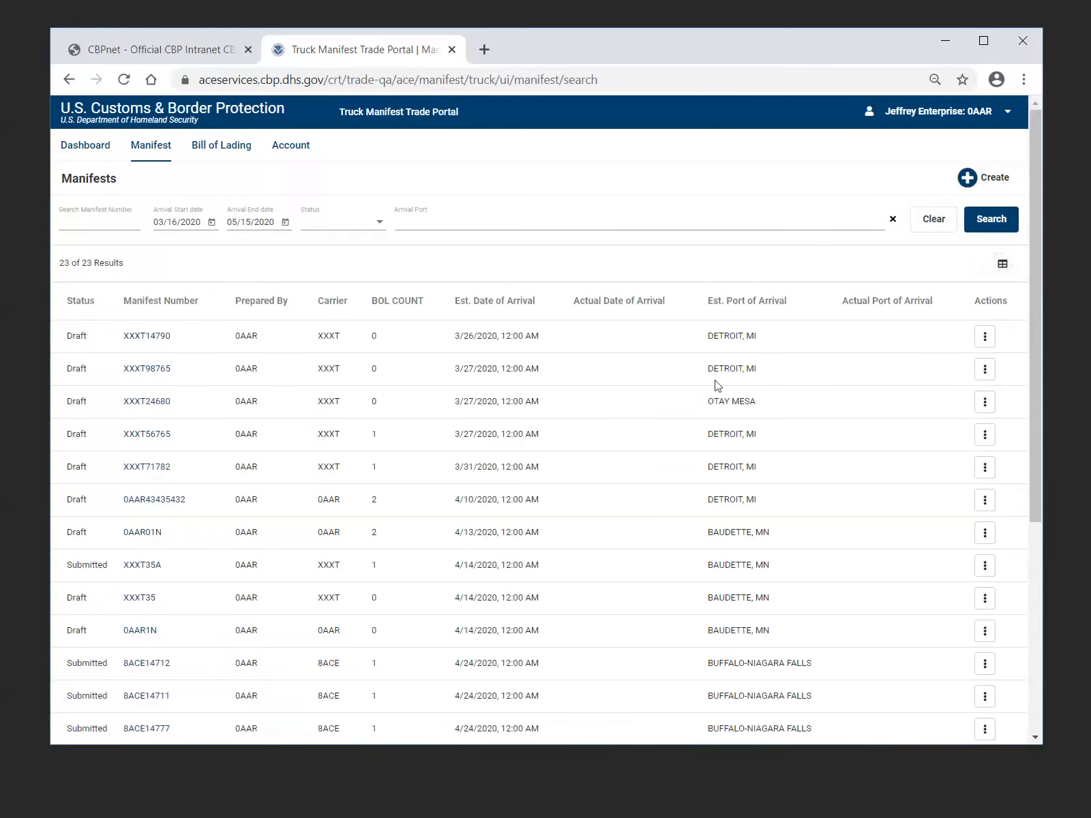
# Sort the manifest table by manifest number in ascending and descending order, and return to the card view
pyautogui.click(178, 303)
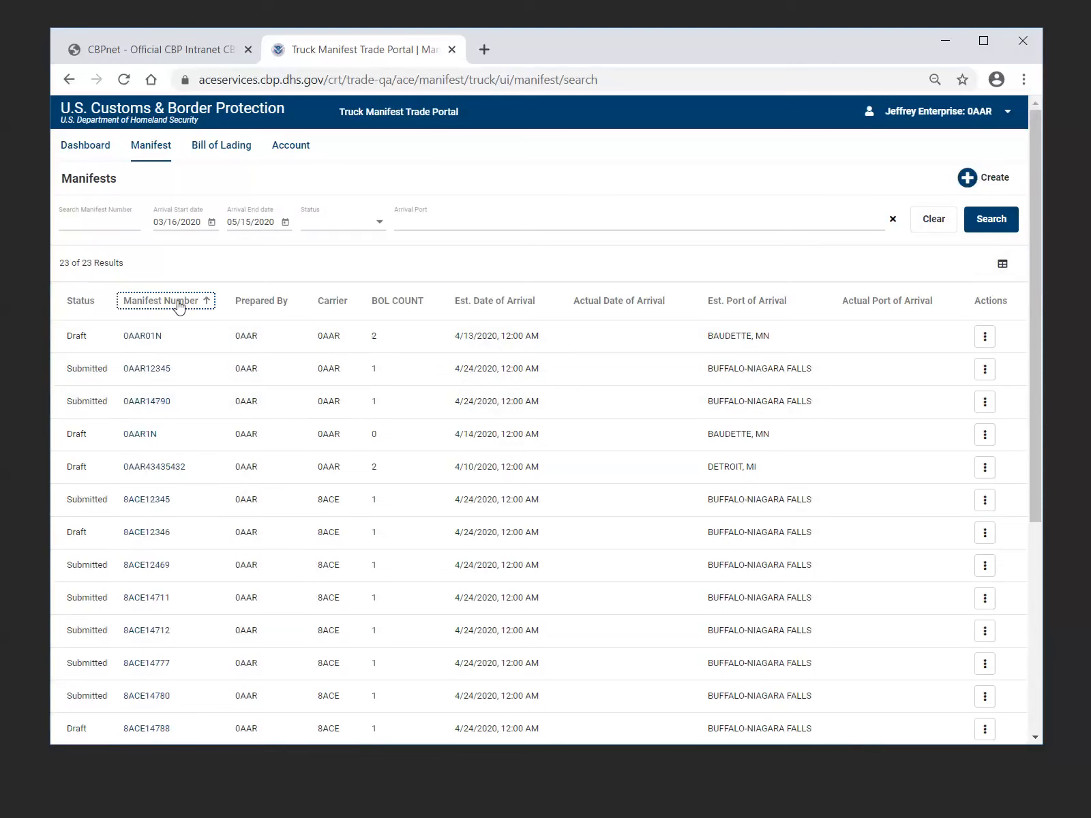
pyautogui.click(179, 305)
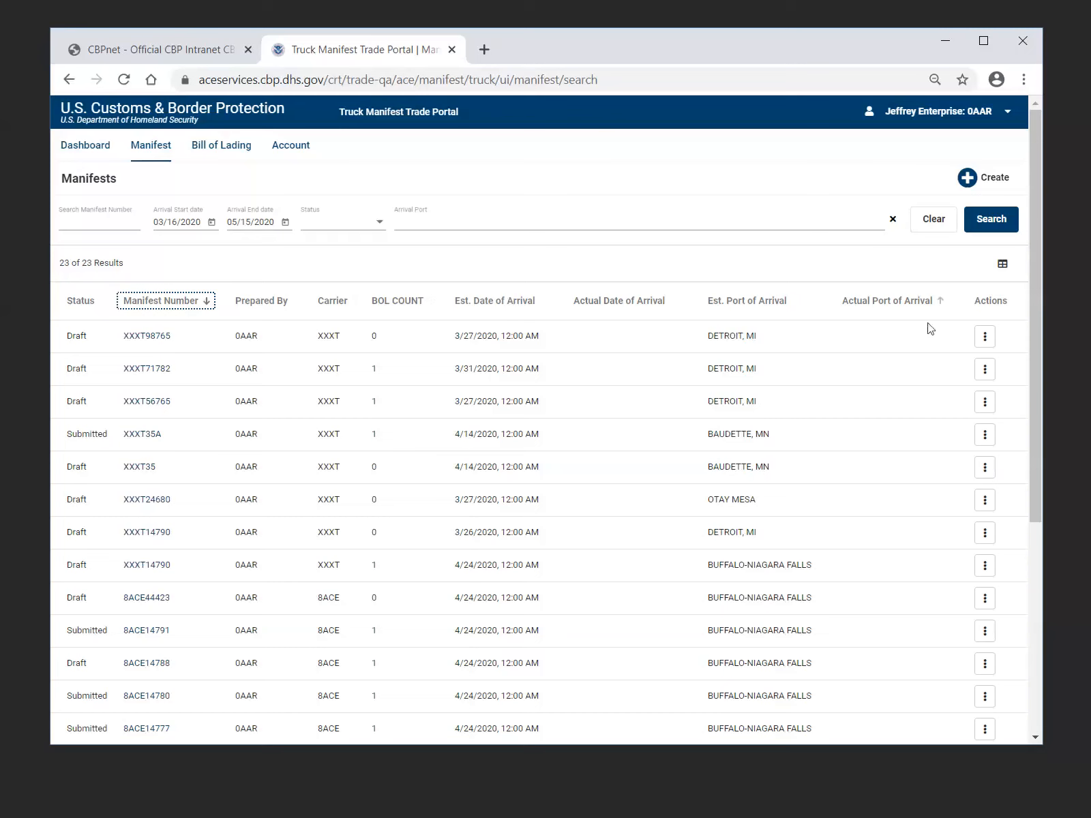
pyautogui.click(1001, 264)
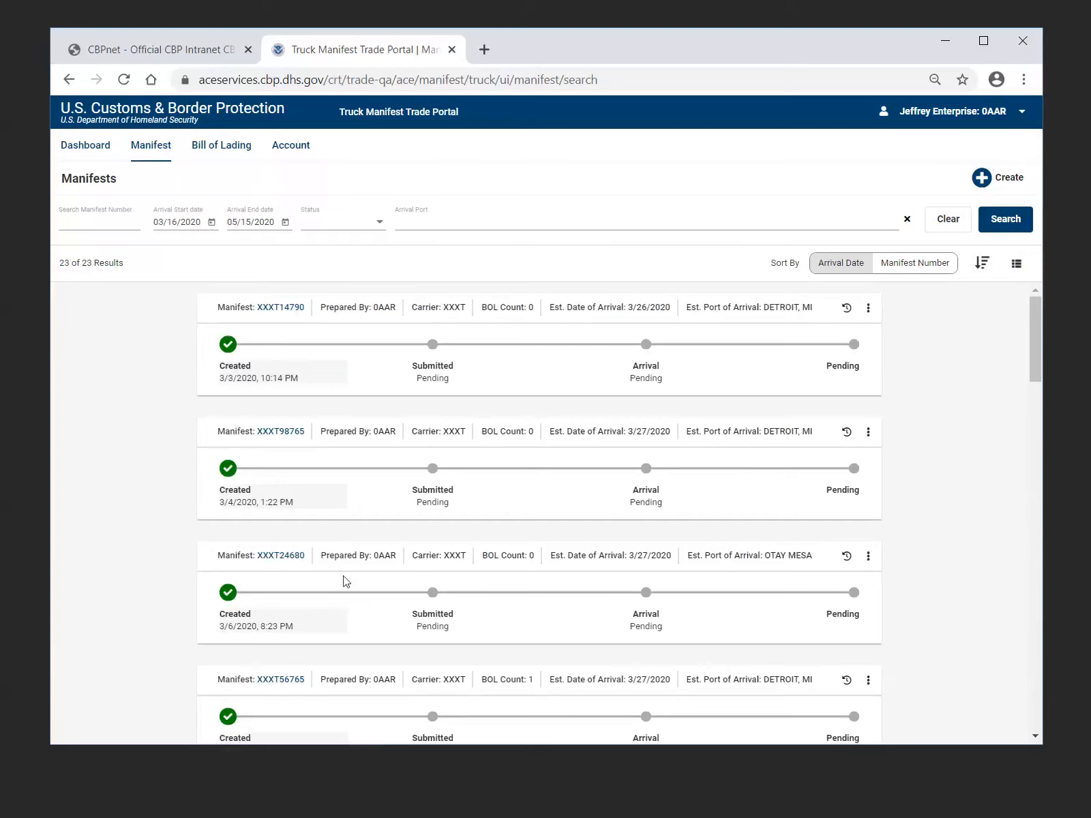
# Open the submitted manifest XXXT35A from the results to view its details, and close it
pyautogui.scroll(-4, 346, 581)
pyautogui.scroll(-6, 364, 551)
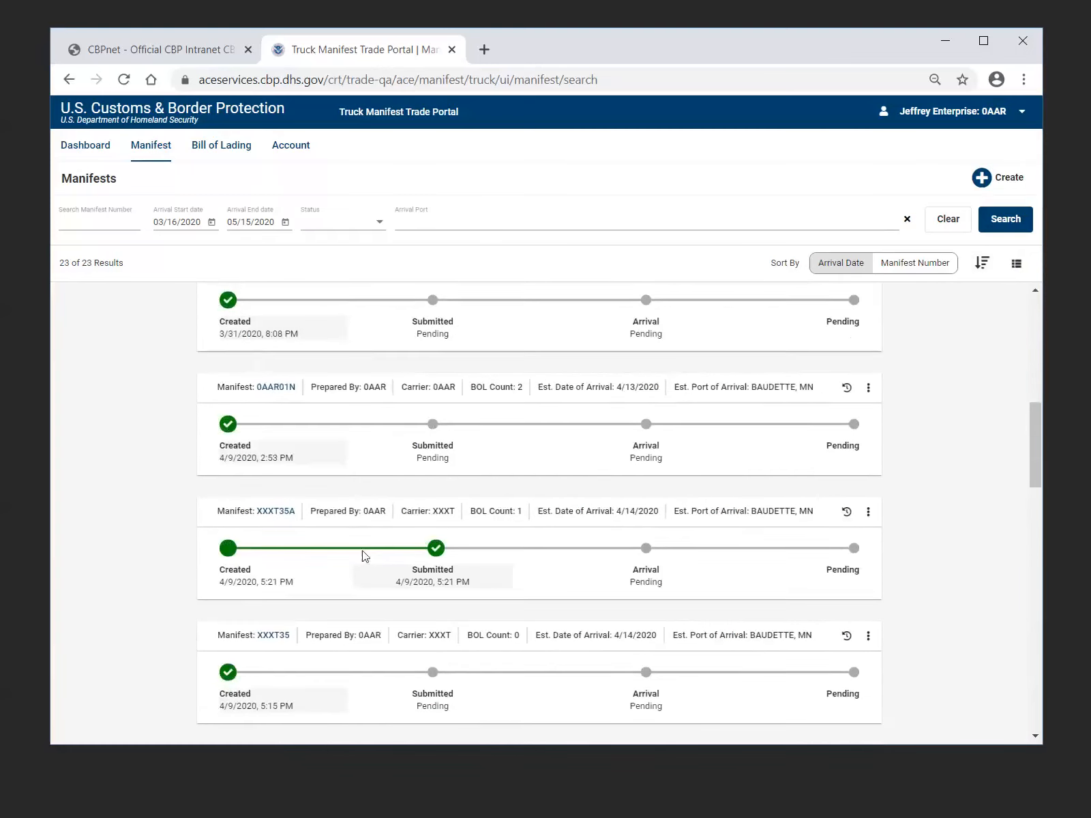
pyautogui.scroll(-1, 363, 556)
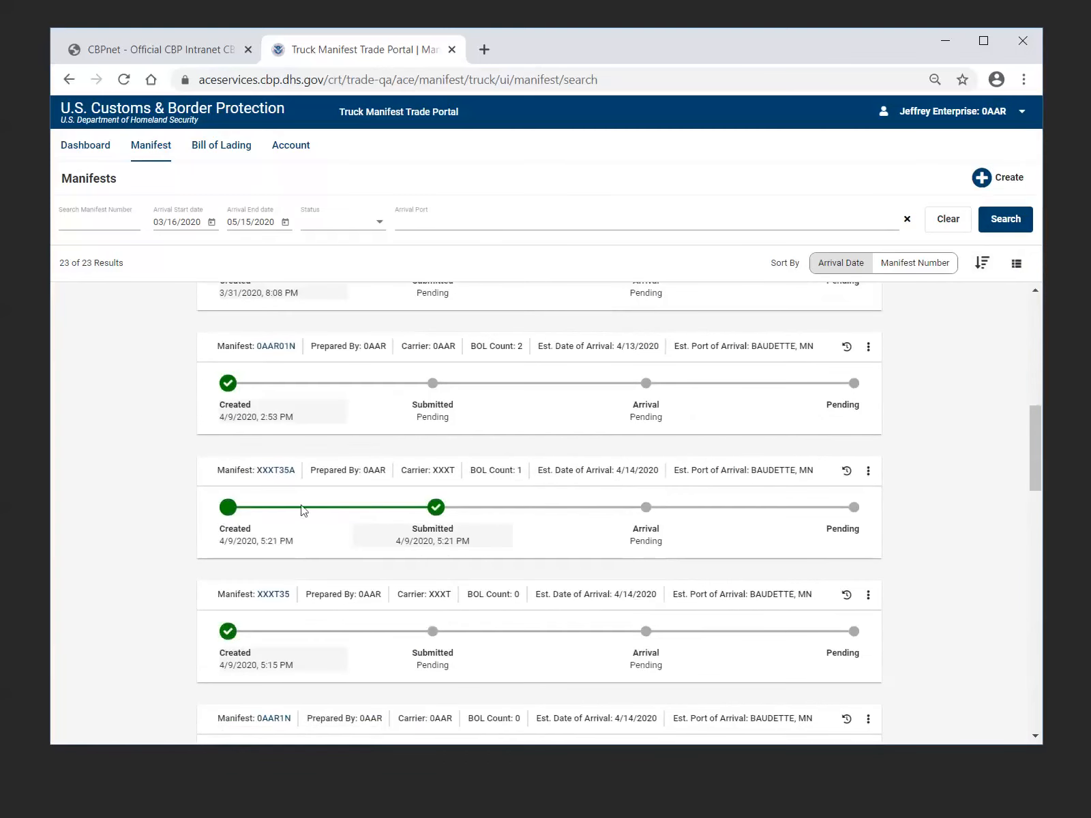
pyautogui.scroll(2, 287, 383)
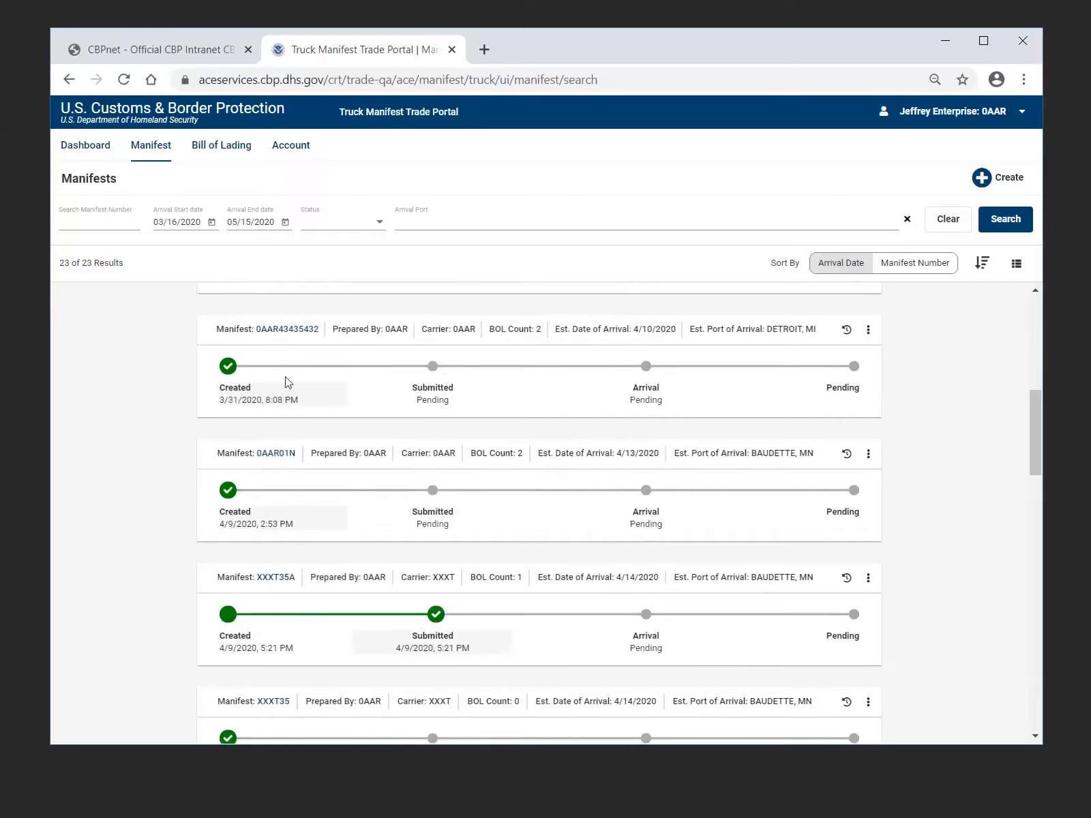
pyautogui.click(279, 578)
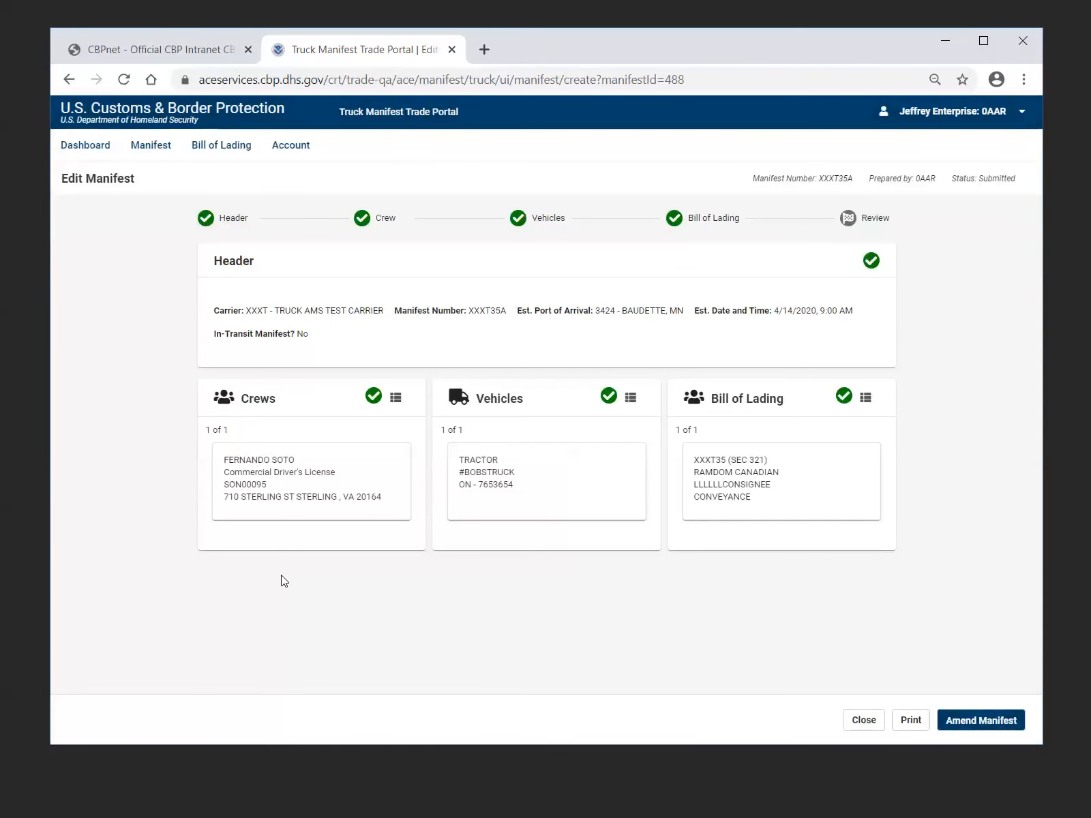
pyautogui.click(864, 723)
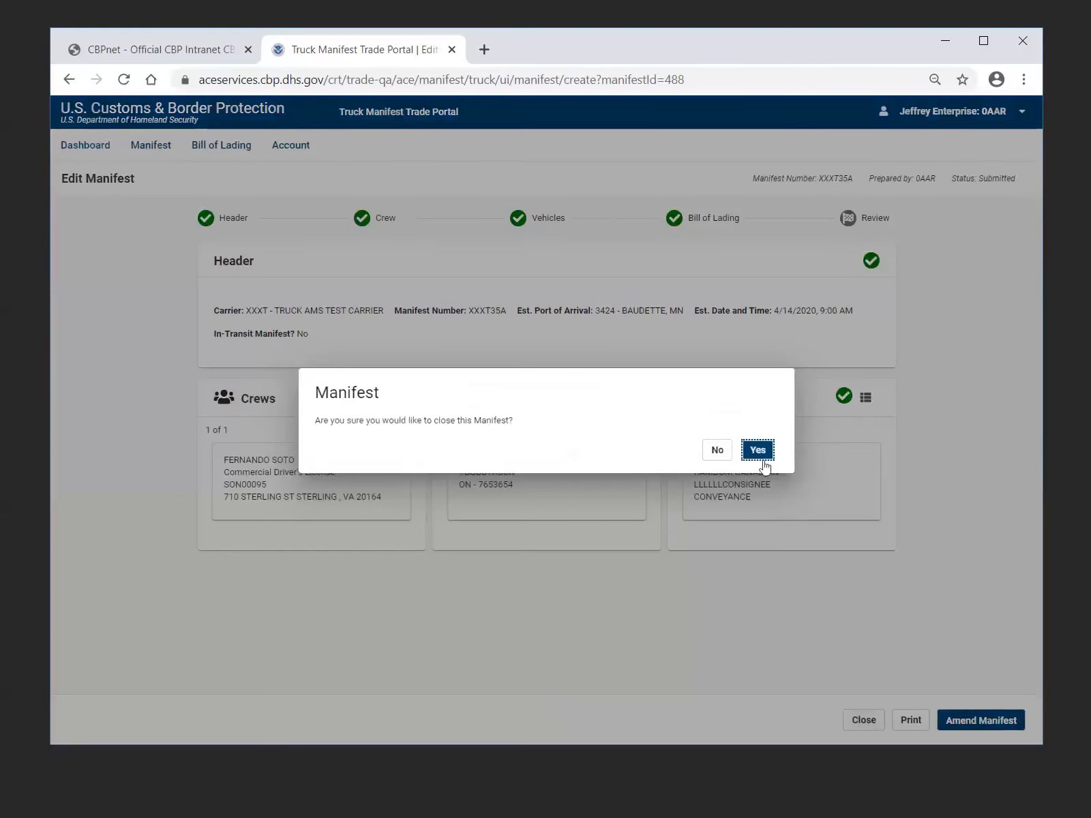
pyautogui.click(718, 452)
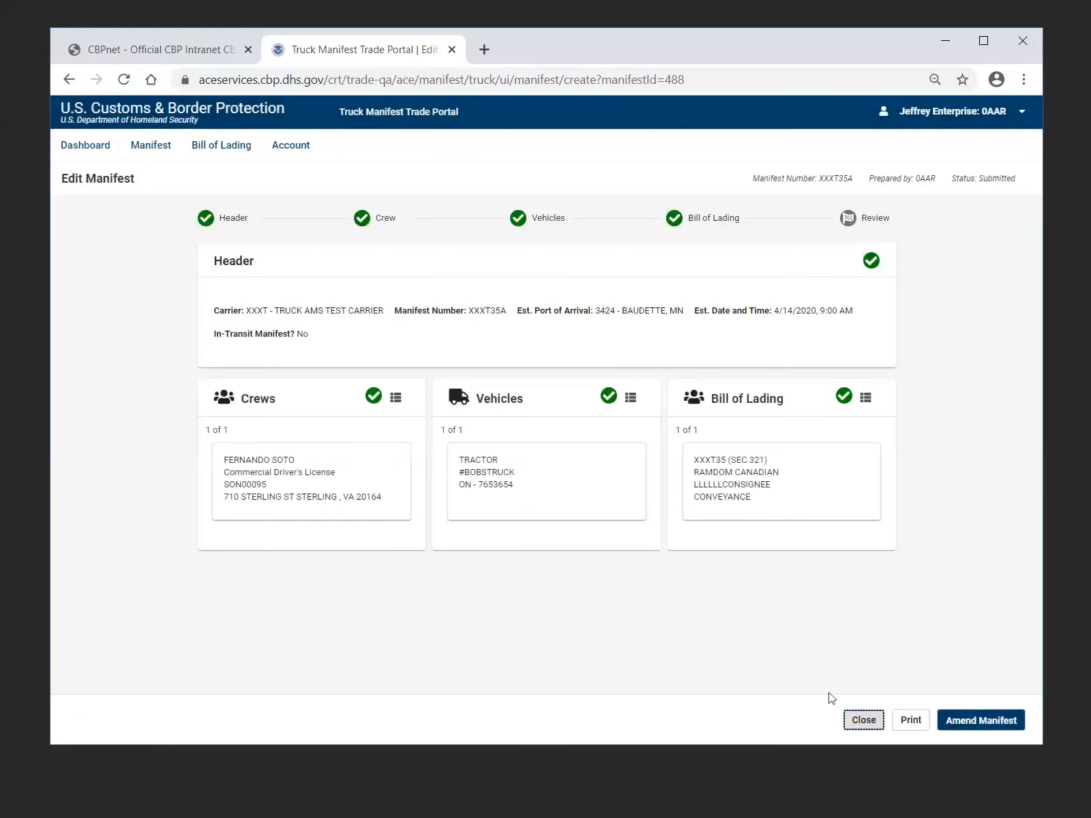
pyautogui.click(864, 720)
pyautogui.click(758, 450)
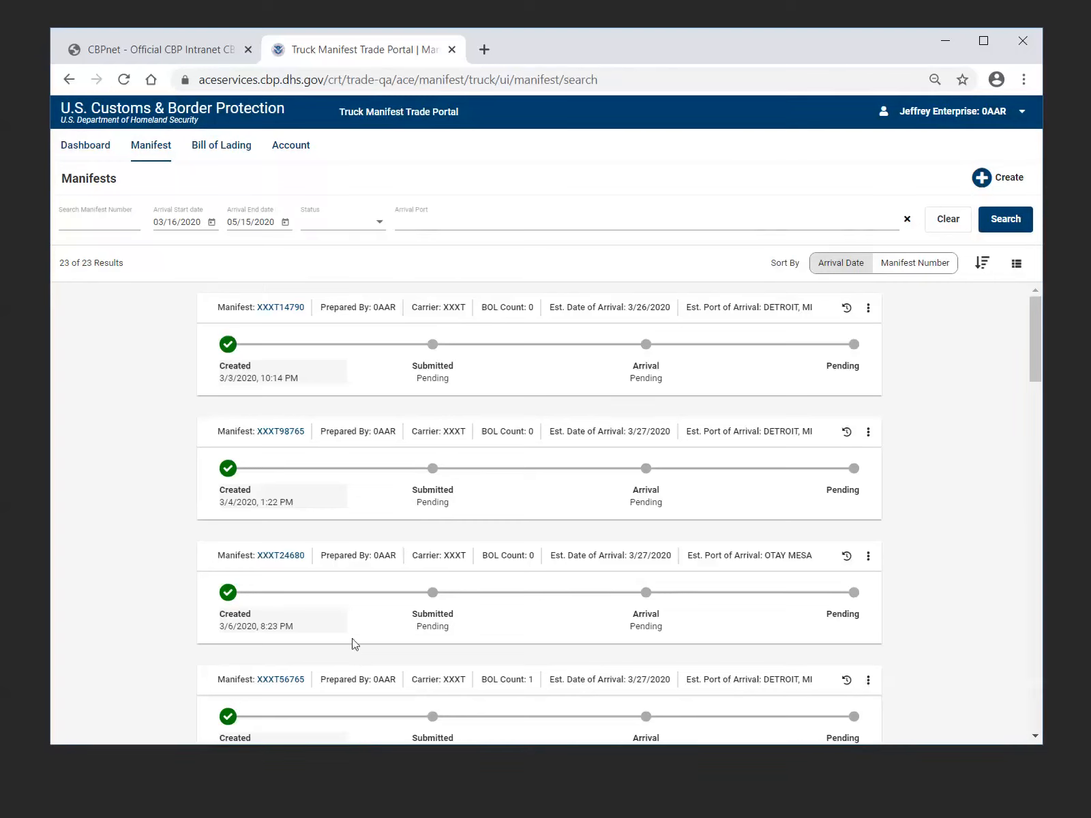
# View the actions for the submitted manifest XXXT35A, including the Cancel Manifest choices, and decline the cancellation
pyautogui.scroll(-4, 355, 644)
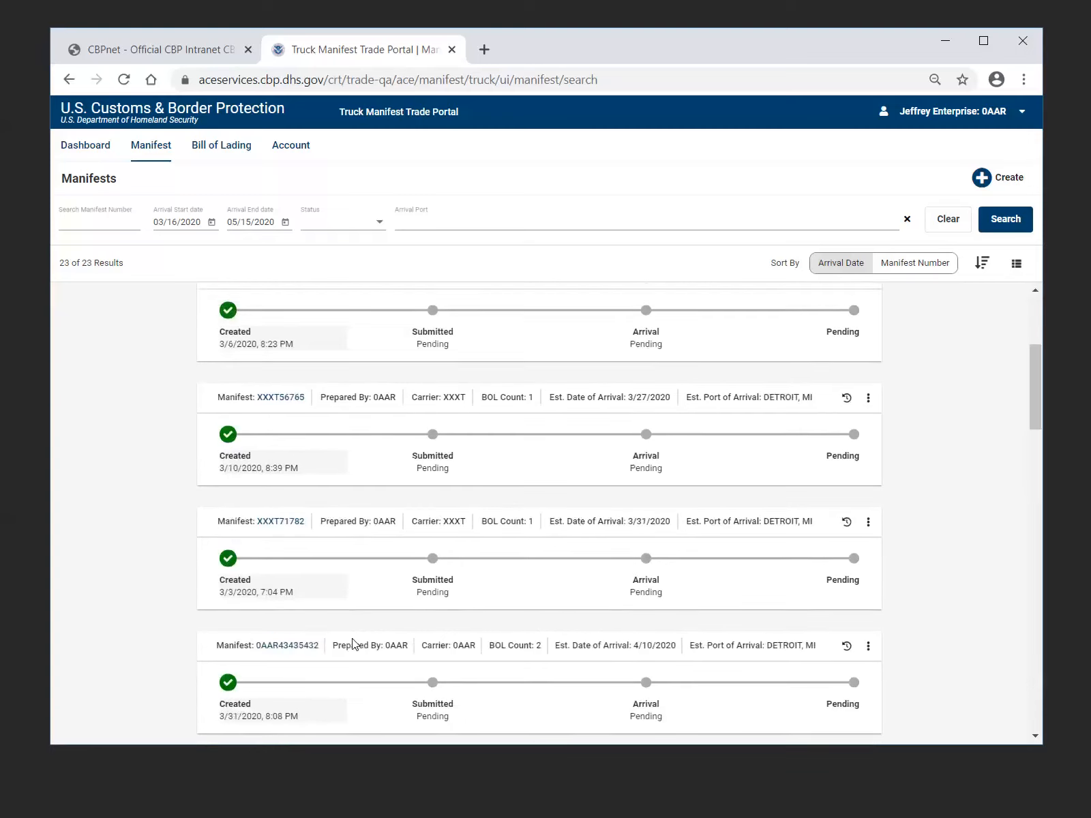
pyautogui.scroll(-2, 354, 644)
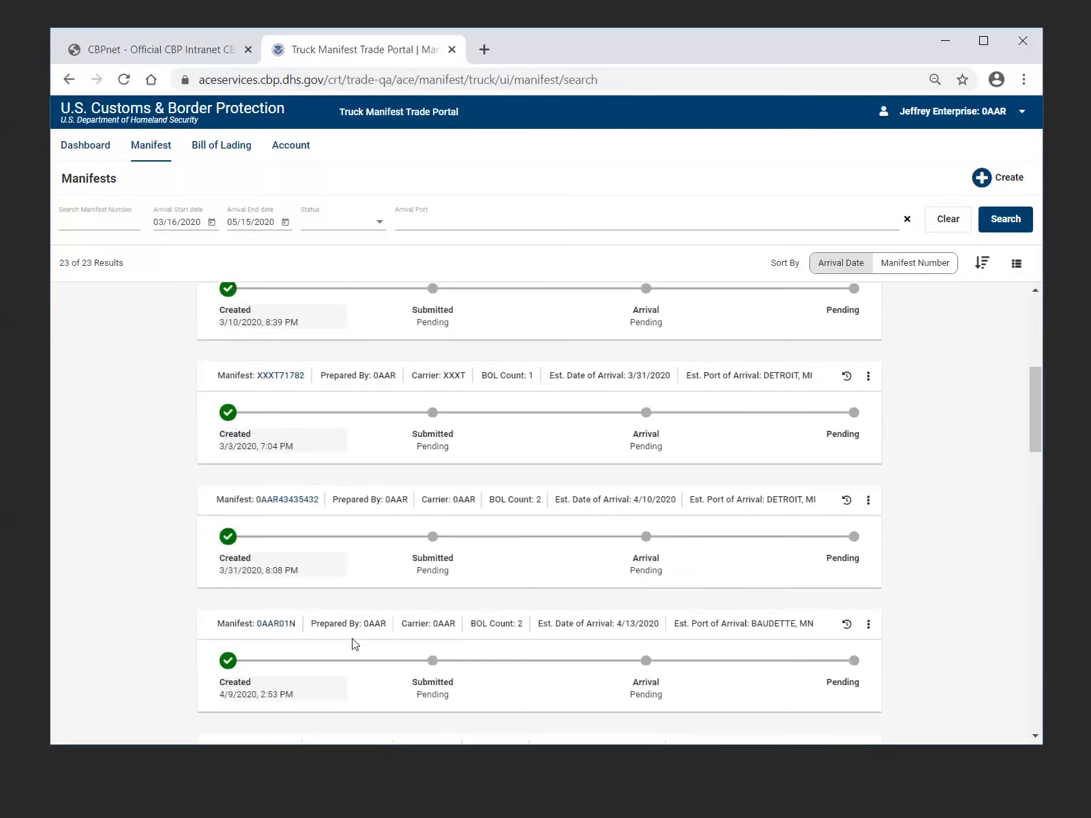
pyautogui.scroll(-3, 355, 644)
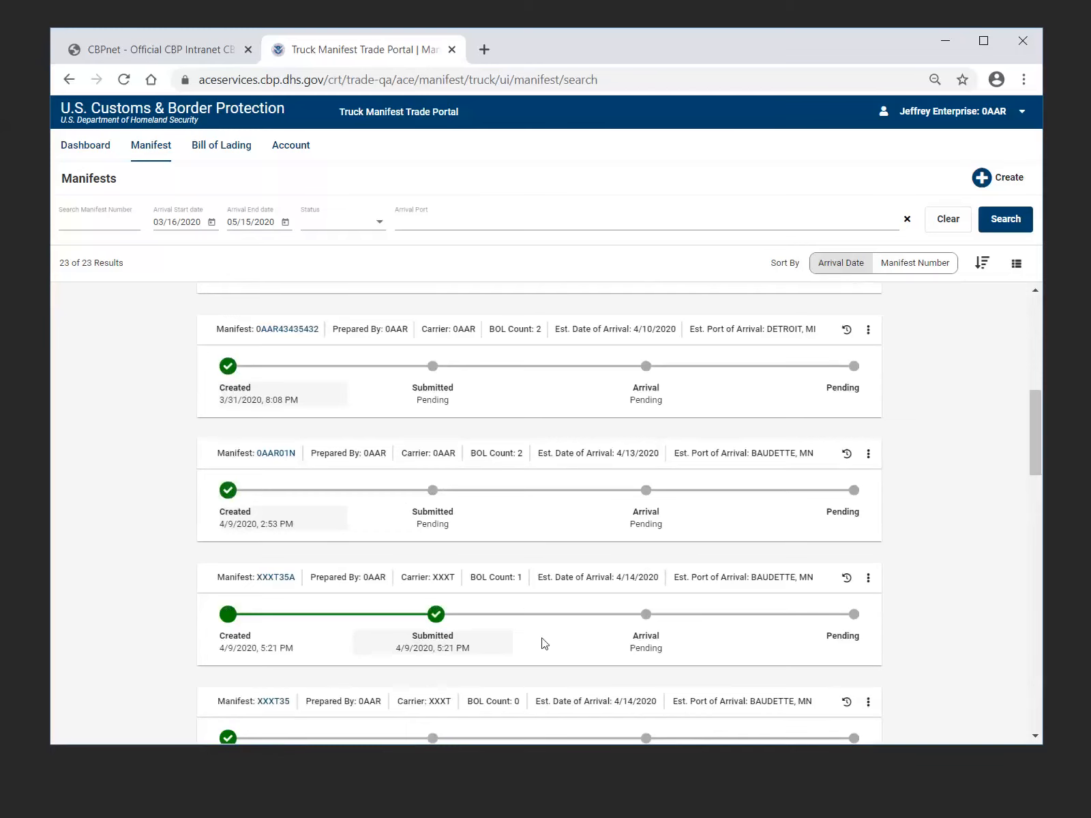
pyautogui.scroll(-2, 538, 641)
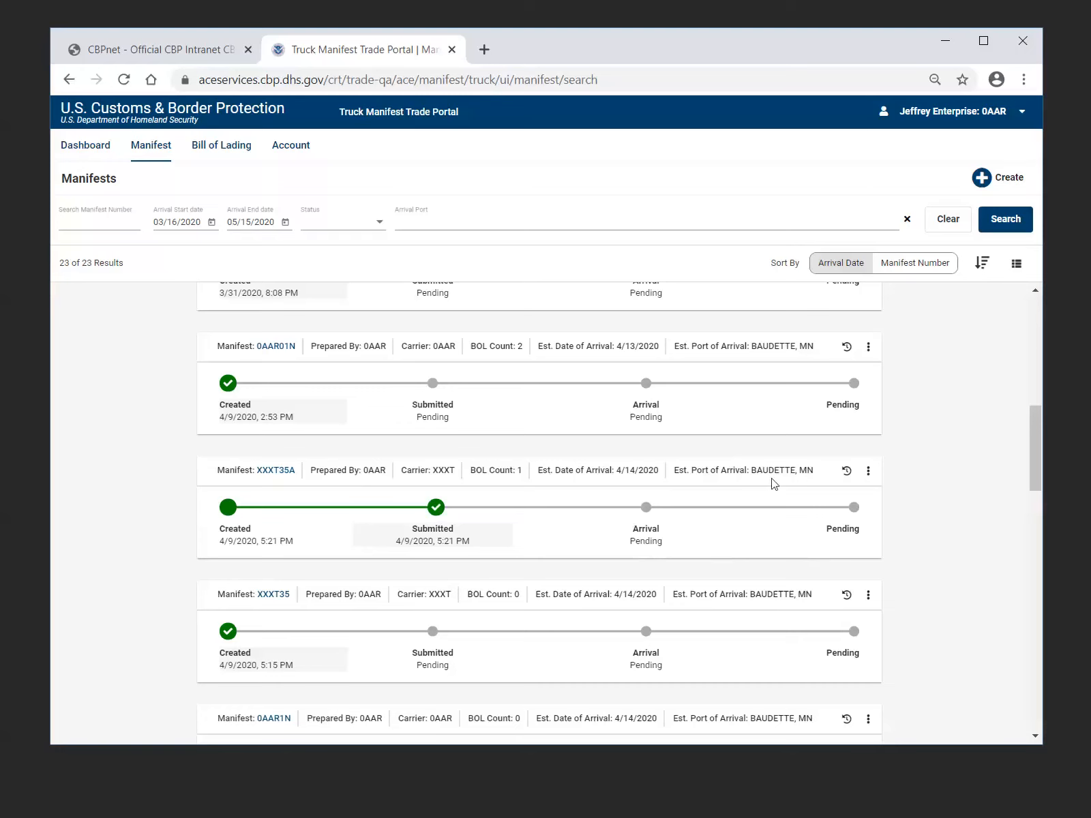
pyautogui.click(868, 472)
pyautogui.click(868, 472)
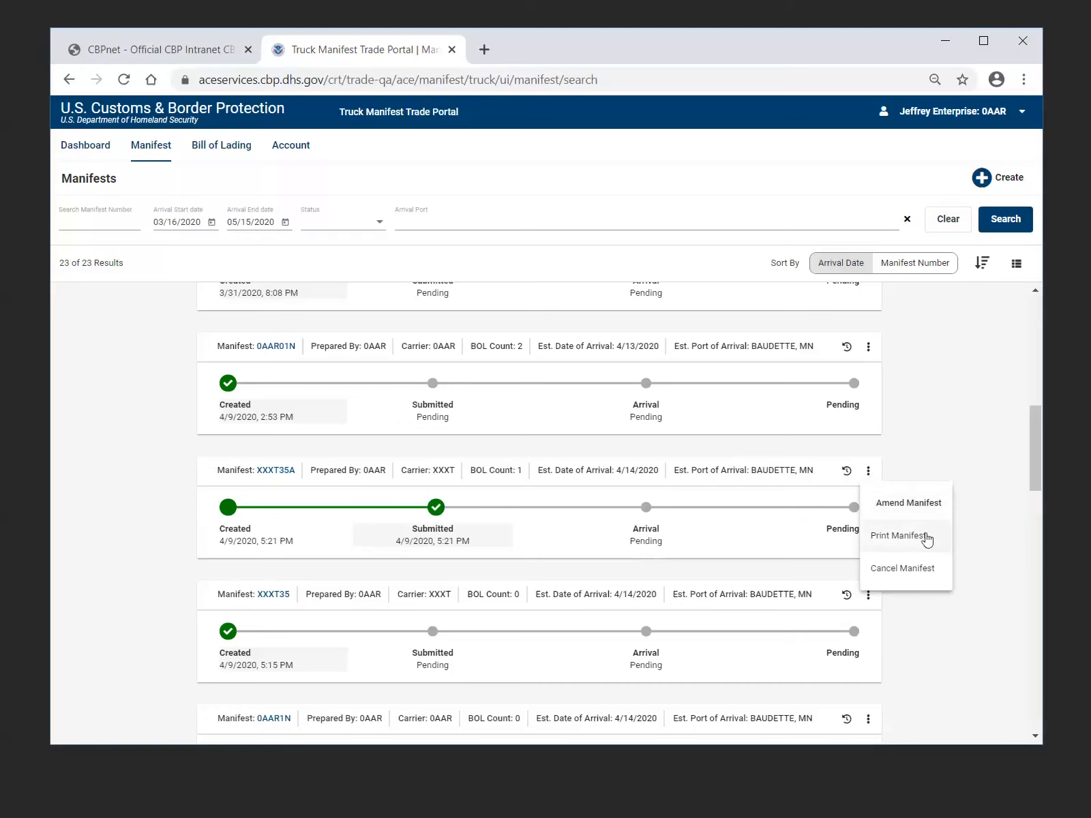
pyautogui.click(928, 581)
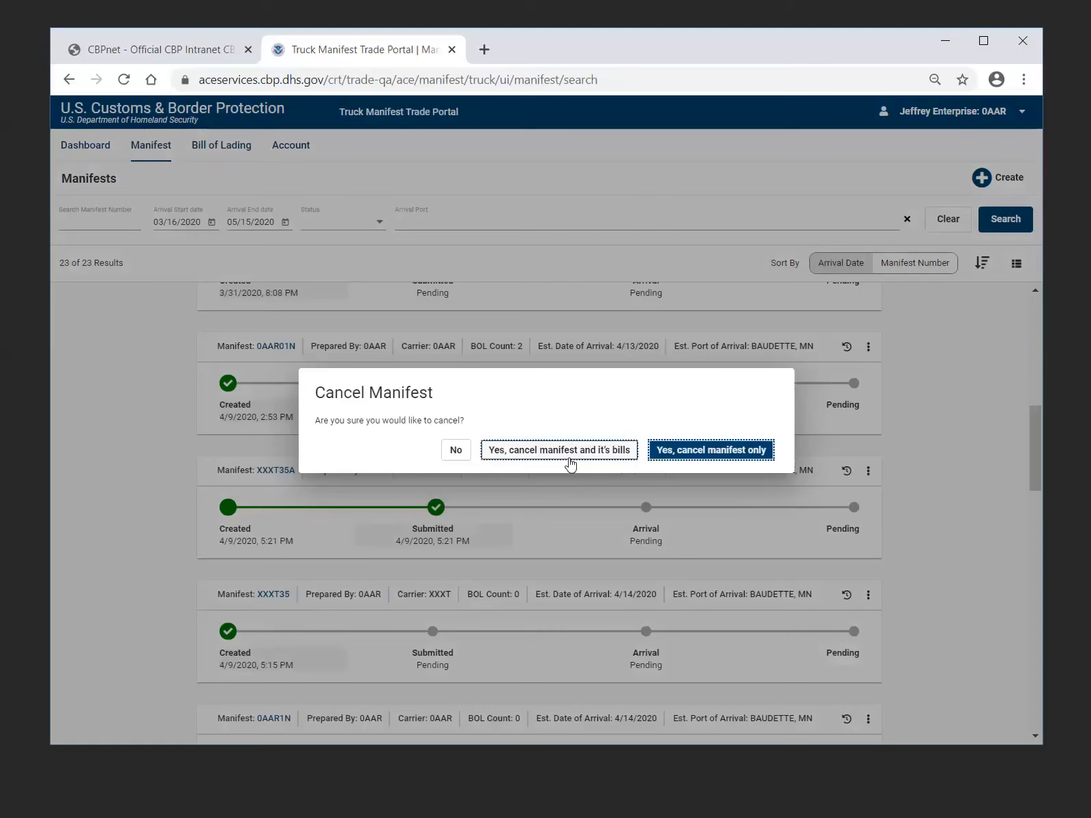
pyautogui.click(456, 455)
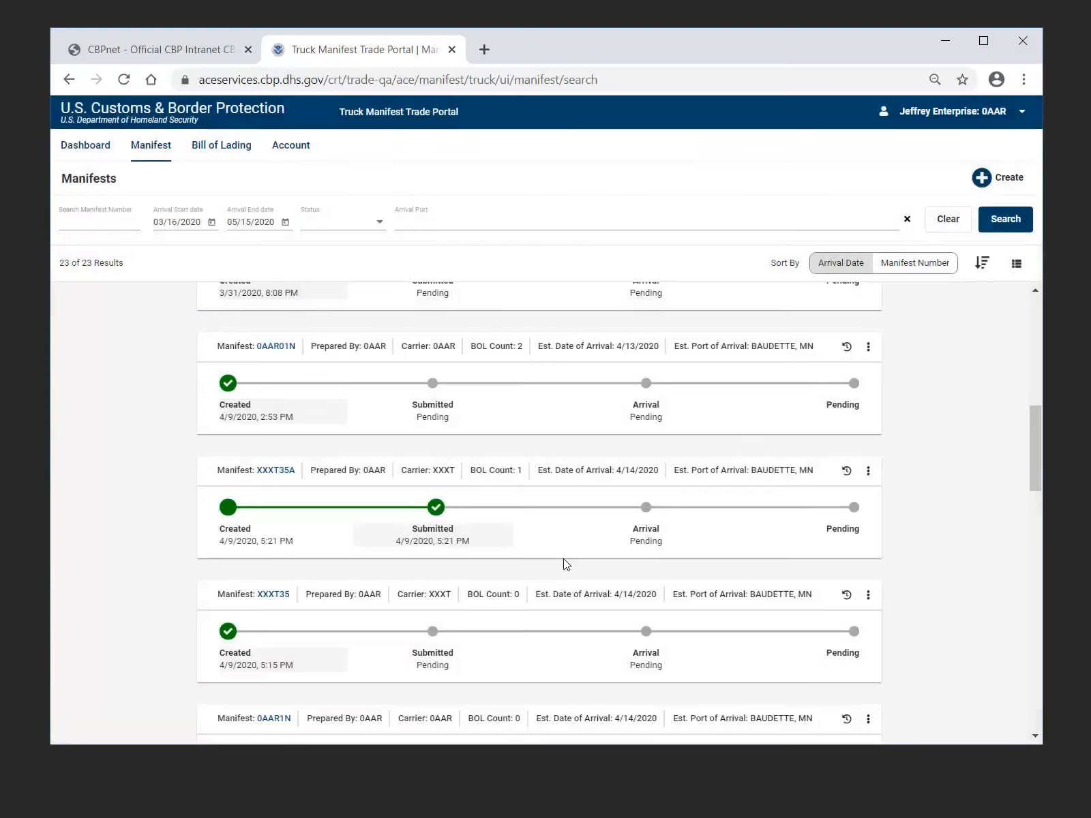
# View the actions available for the draft manifest 0AAR01N, and dismiss them without choosing one
pyautogui.click(868, 347)
pyautogui.click(868, 347)
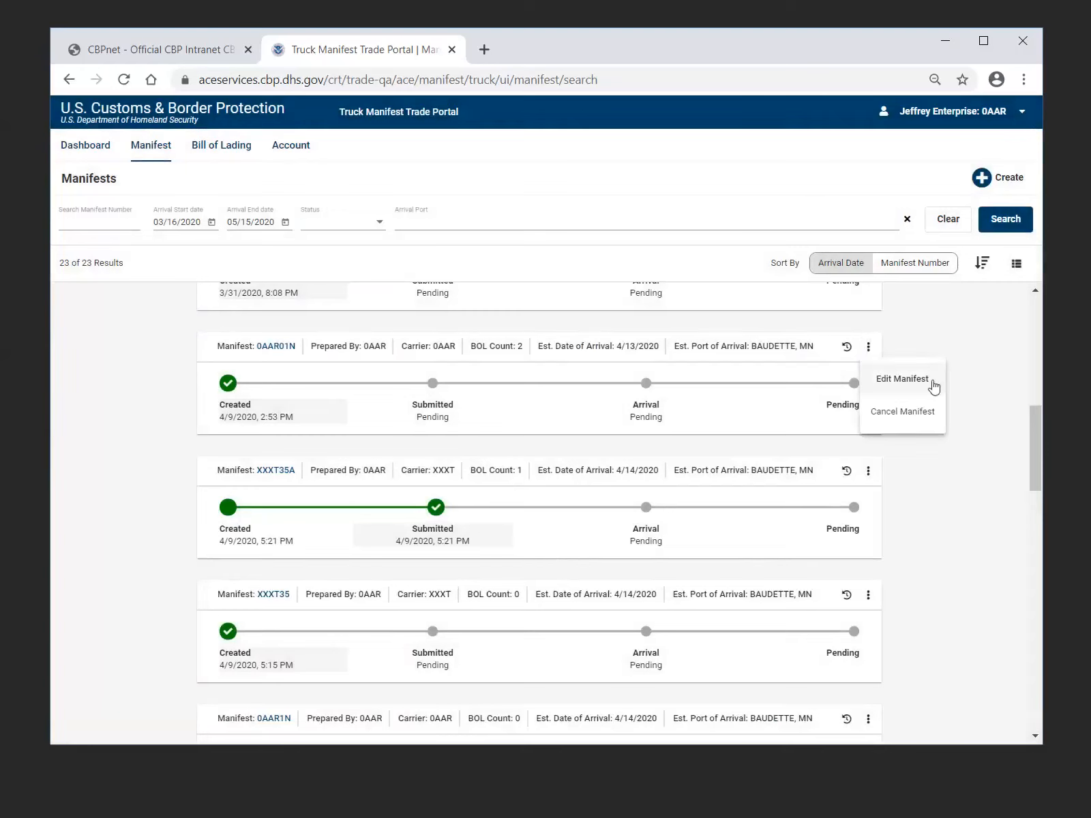
pyautogui.click(966, 472)
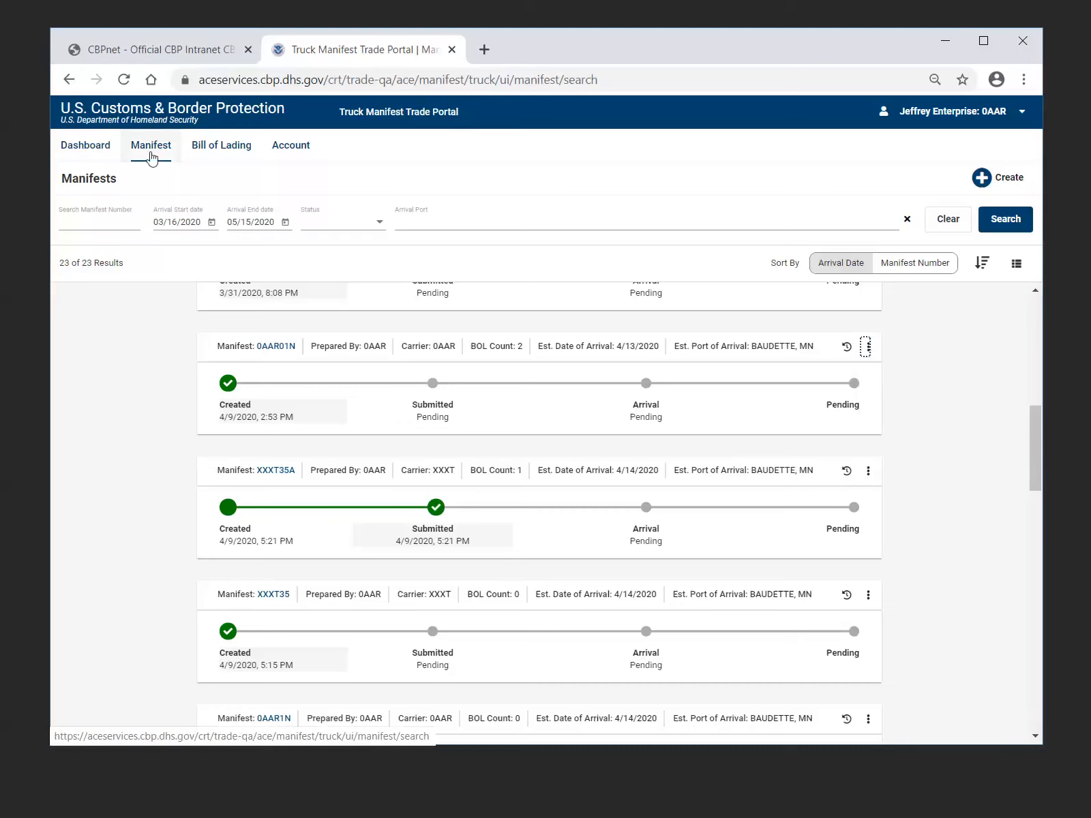
# Open the Bill of Lading page and view its Create options without choosing one
pyautogui.click(224, 157)
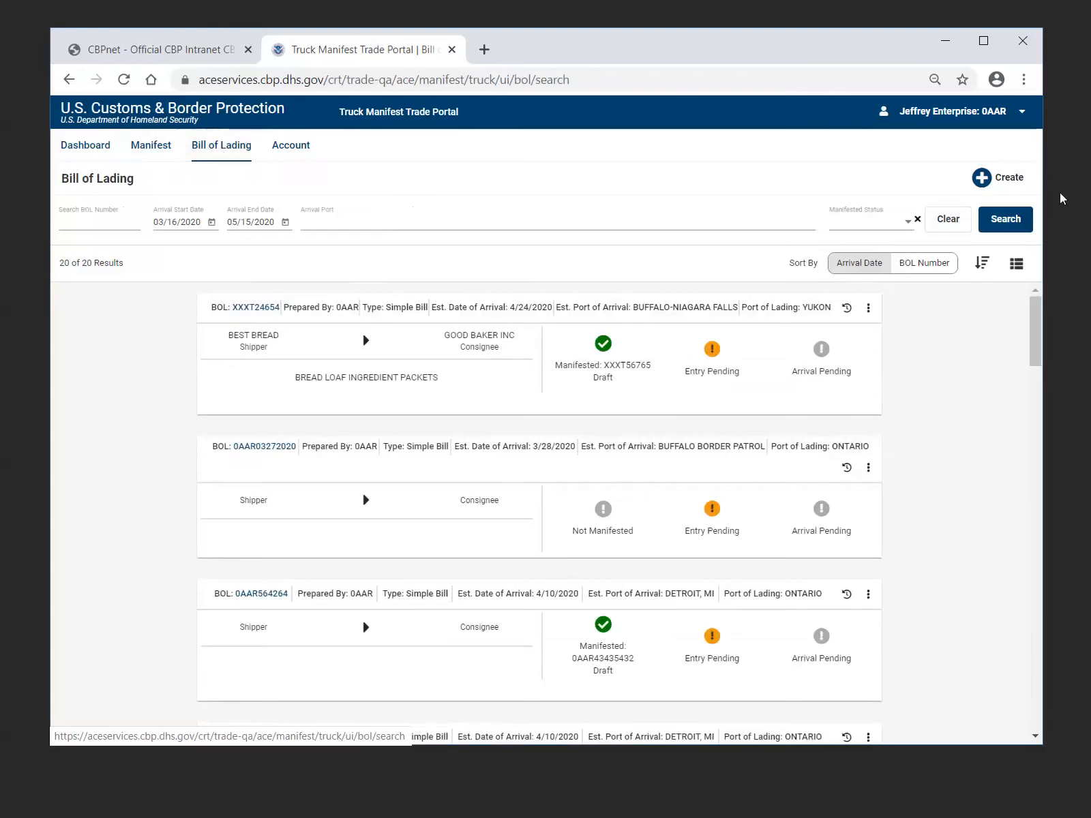
pyautogui.click(1021, 179)
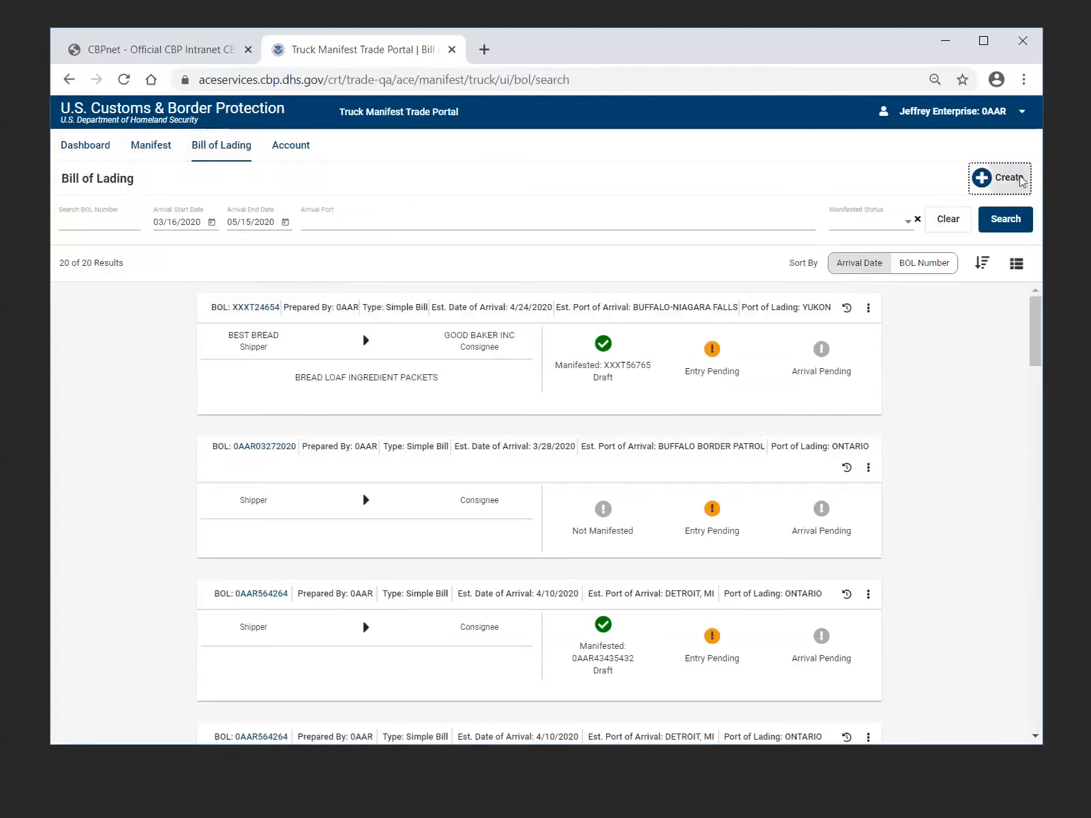
pyautogui.click(986, 434)
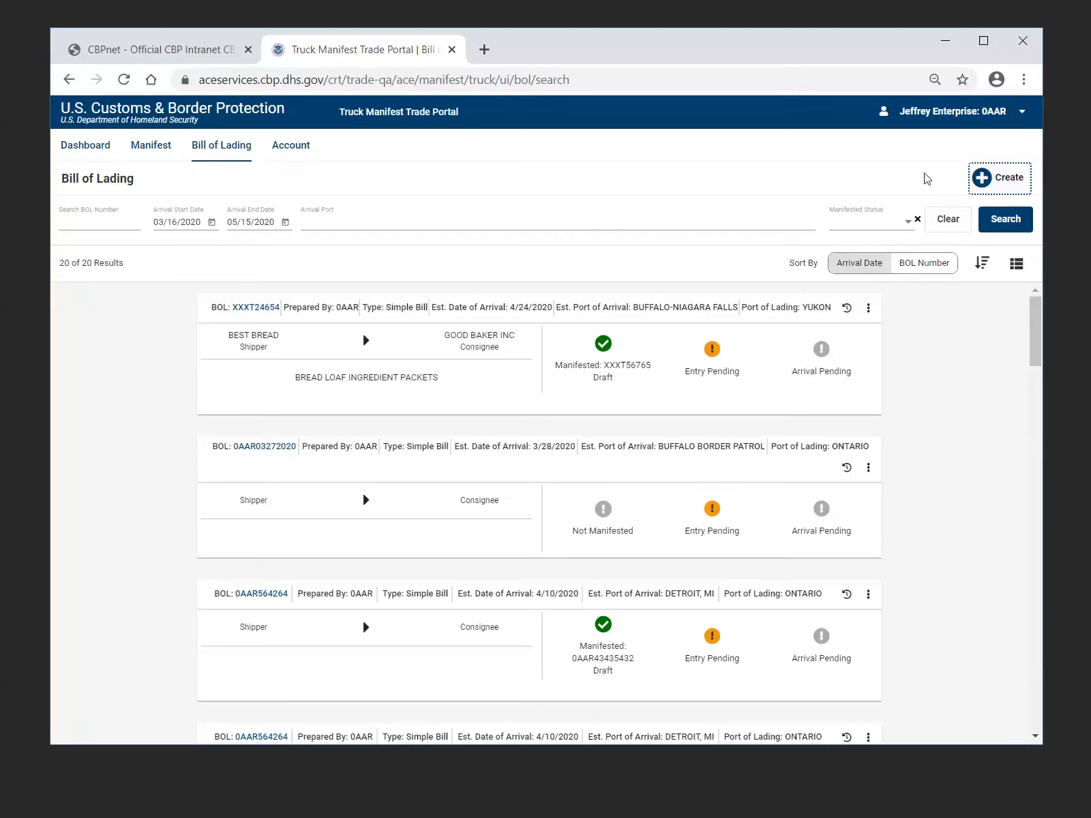
pyautogui.click(980, 183)
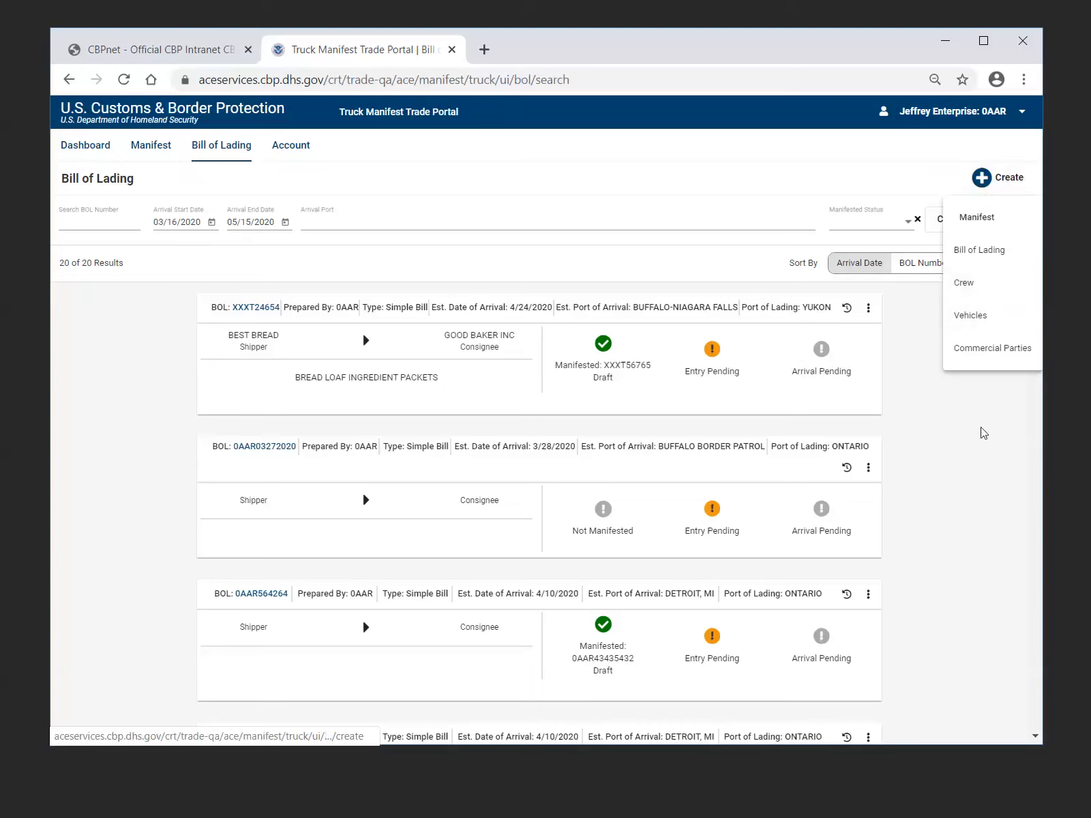
pyautogui.click(917, 178)
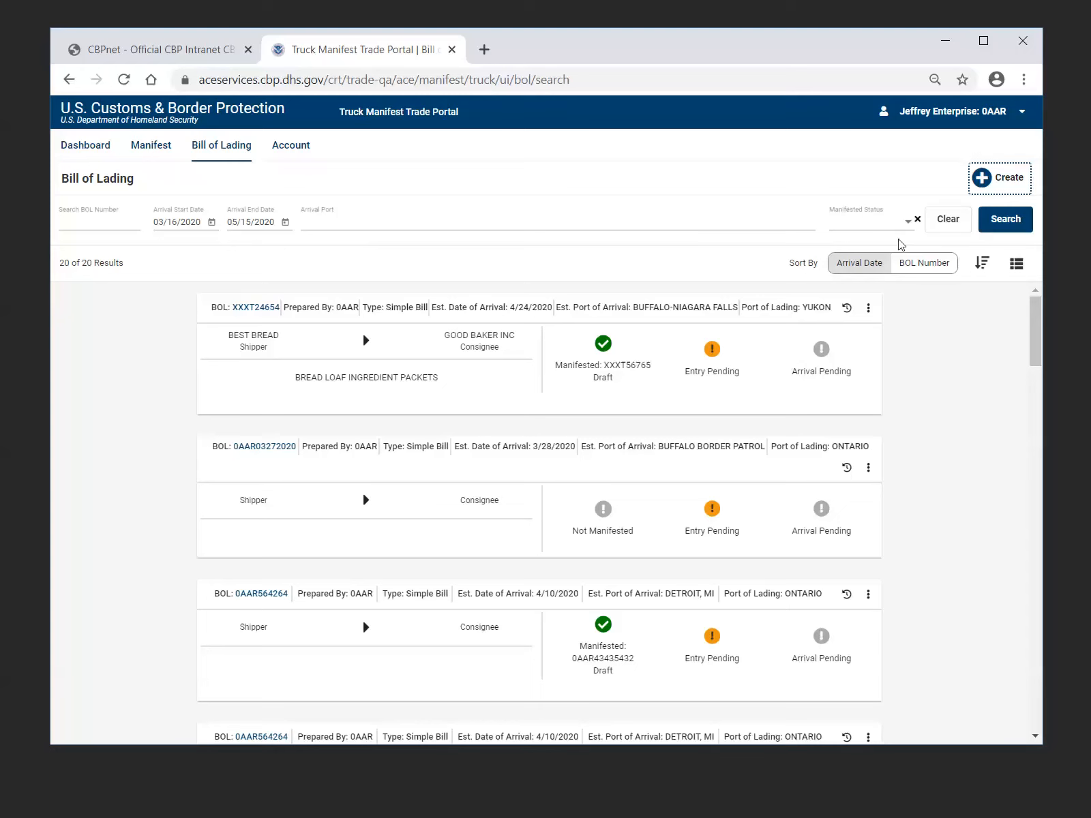
# View the Manifested Status filter options for bills of lading, and run the search with the status blank
pyautogui.click(908, 225)
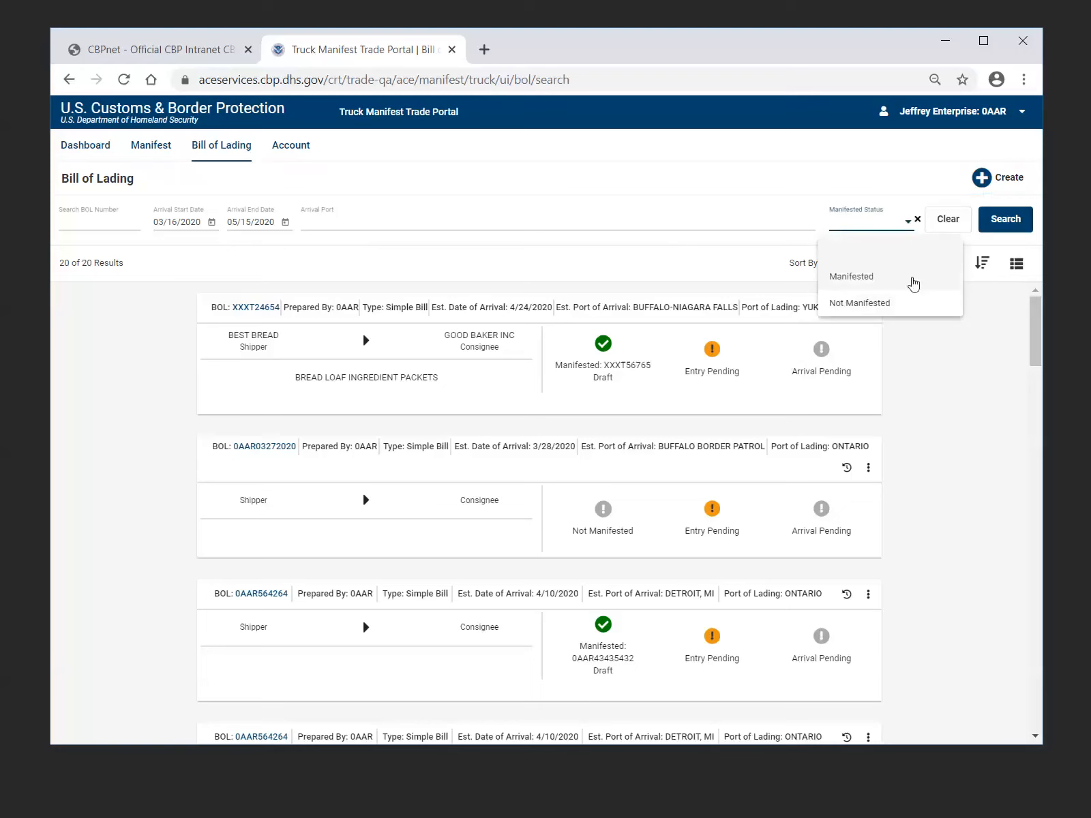
pyautogui.click(930, 345)
pyautogui.click(1006, 229)
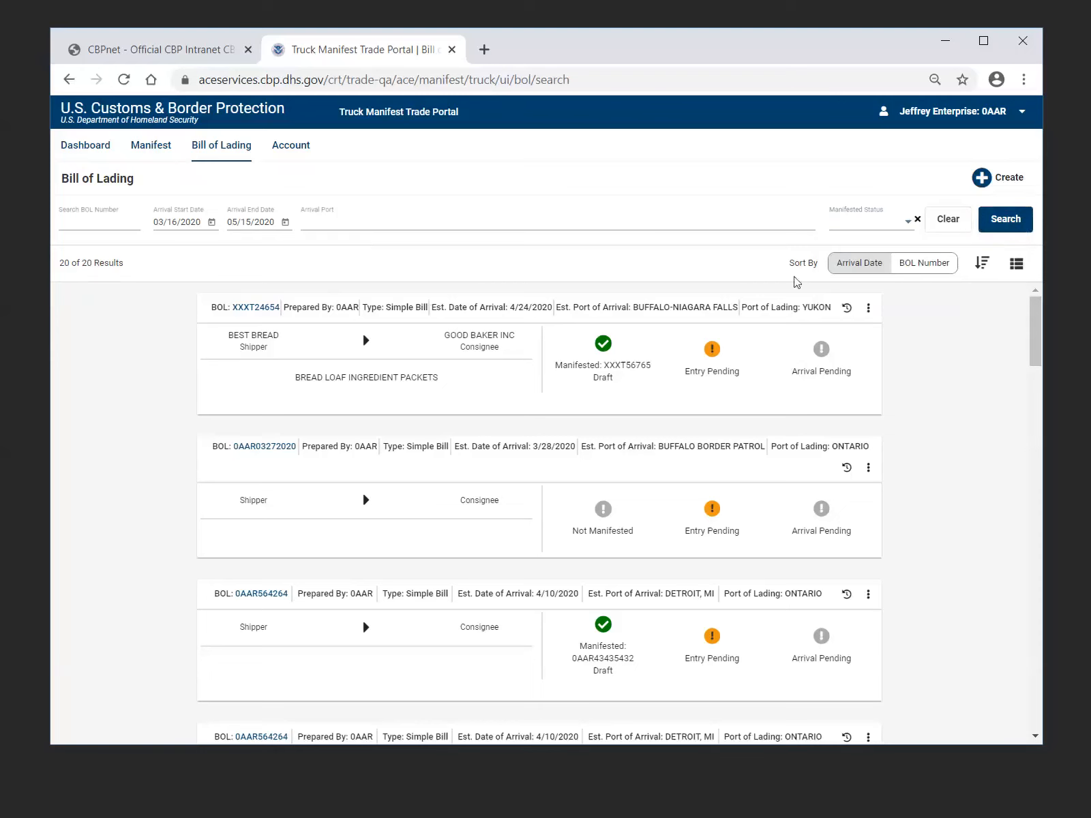
# View the sort options for the bill of lading results, display them as a table, and return to the card view
pyautogui.click(876, 271)
pyautogui.click(924, 271)
pyautogui.click(987, 268)
pyautogui.click(1015, 265)
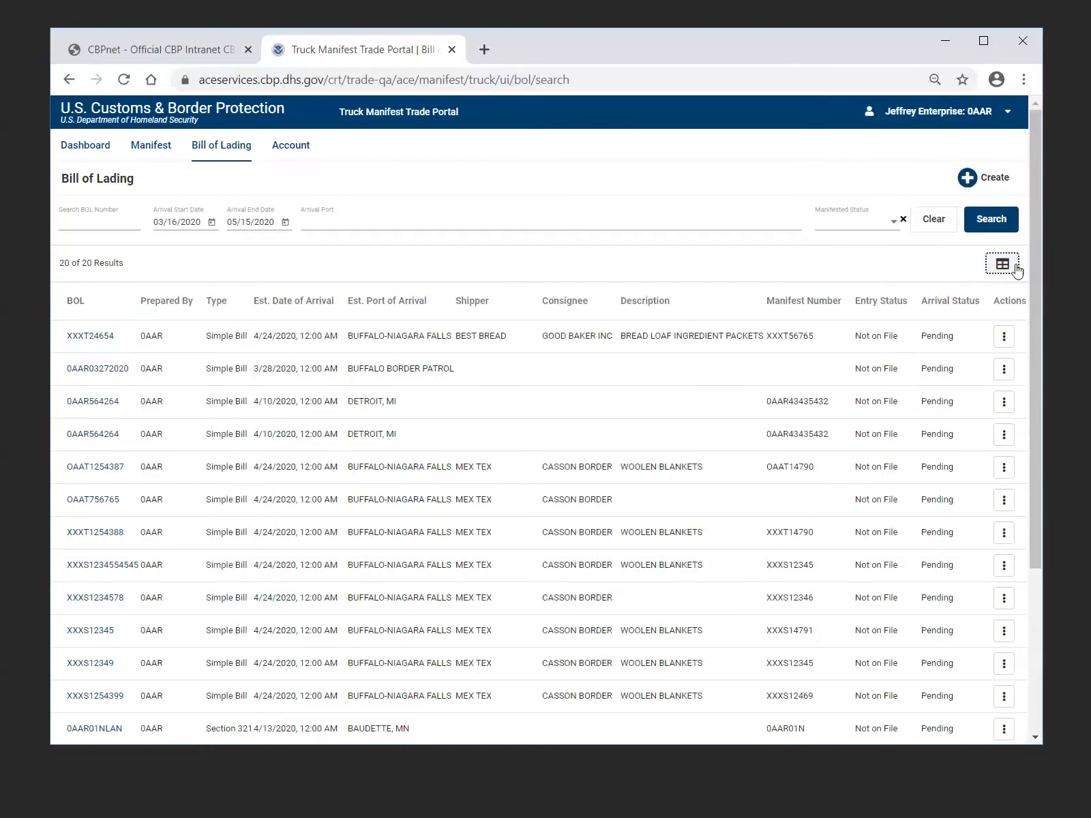
pyautogui.click(832, 308)
pyautogui.click(1005, 268)
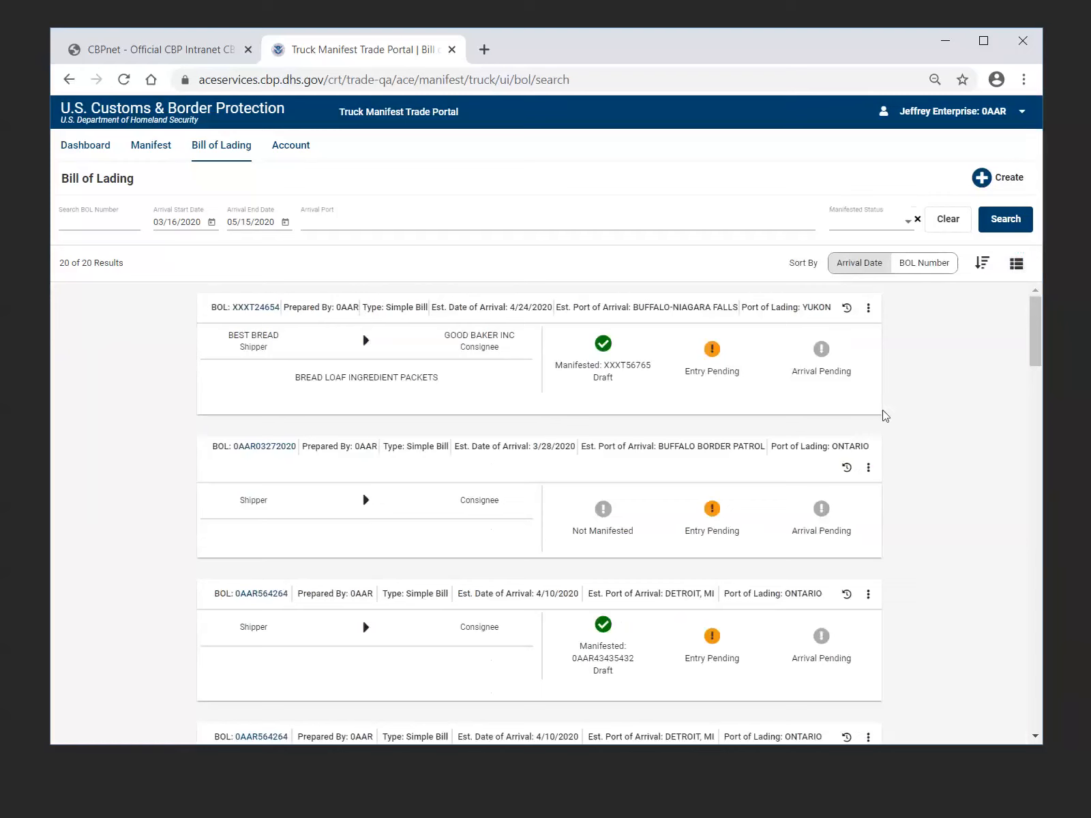
# Open bill of lading XXXT24654 to review its details and close confirmation, and return to the bill results
pyautogui.click(261, 308)
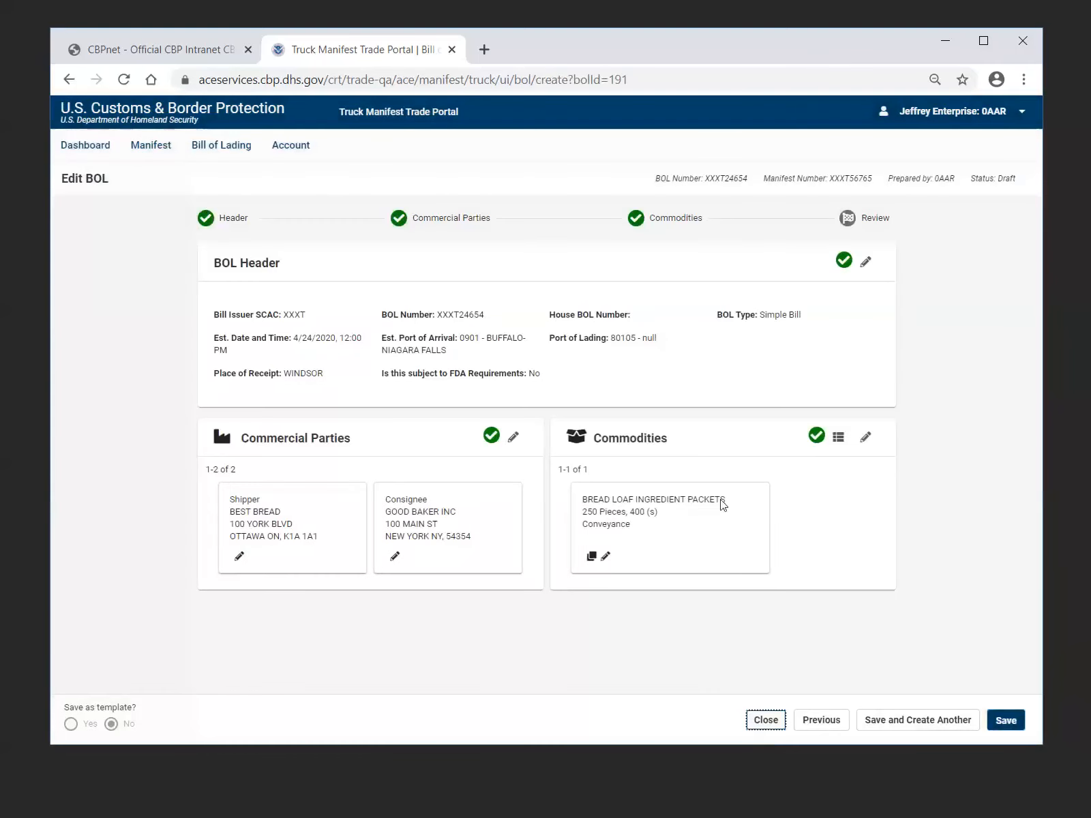
pyautogui.press('Return')
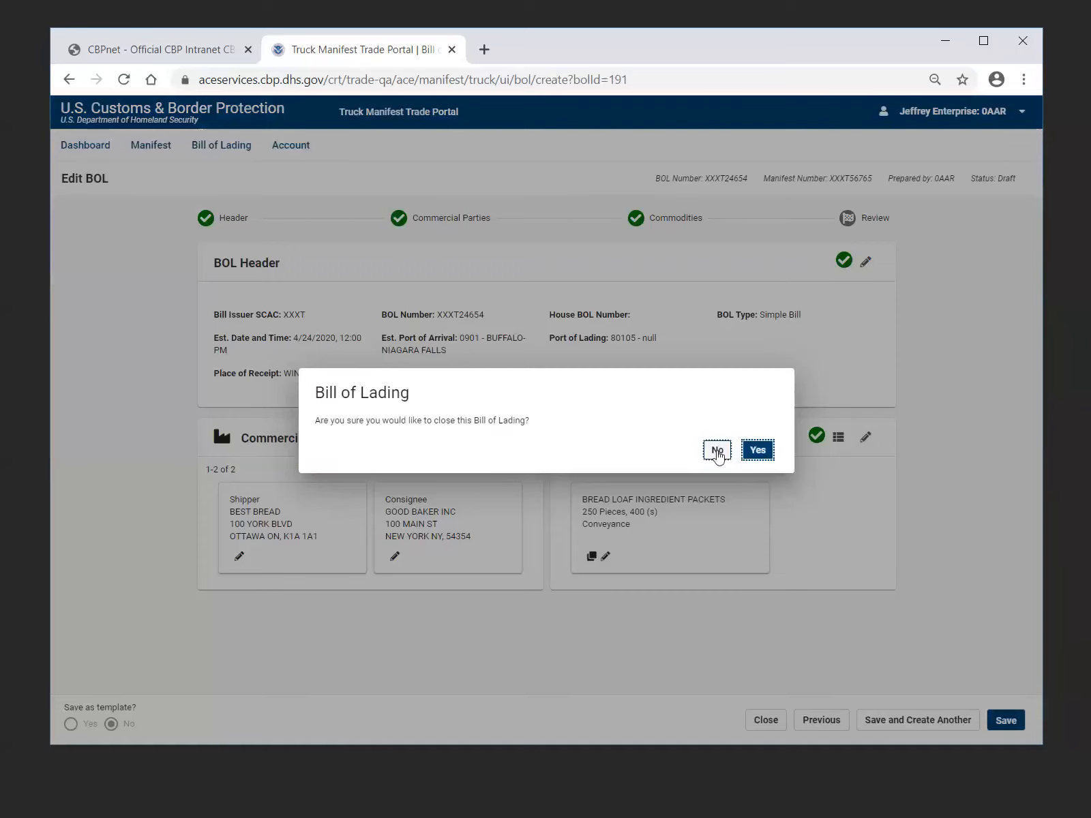
pyautogui.click(717, 451)
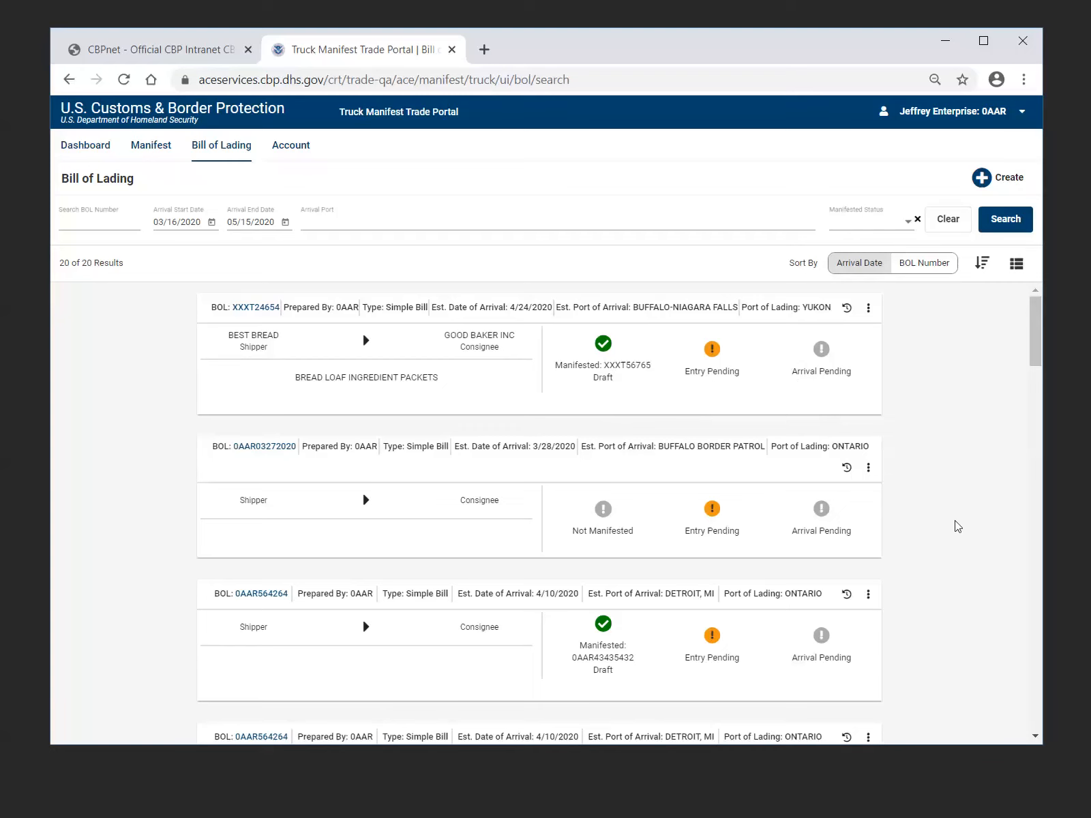
# View the actions for the unmanifested bill 0AAR03272020 and check those of the first manifested bill 0AAR564264, without choosing any
pyautogui.click(866, 470)
pyautogui.click(810, 490)
pyautogui.click(867, 470)
pyautogui.click(867, 470)
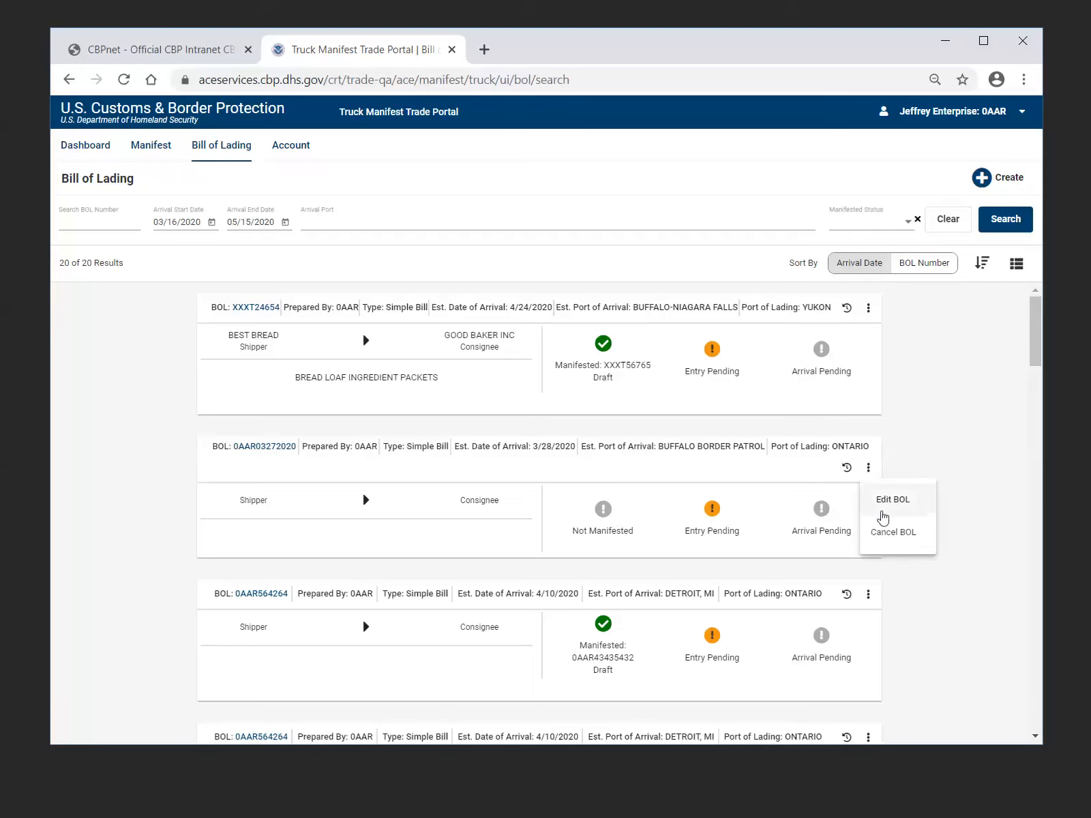
pyautogui.click(944, 613)
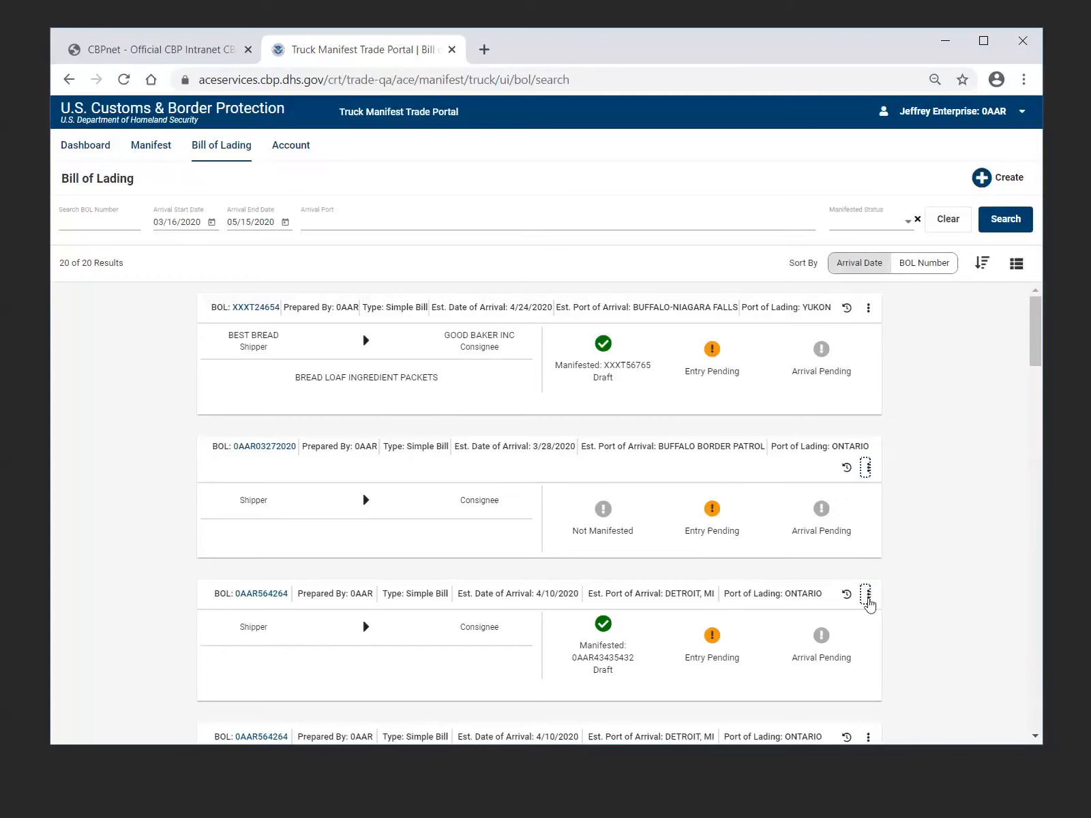
pyautogui.click(867, 602)
pyautogui.click(903, 616)
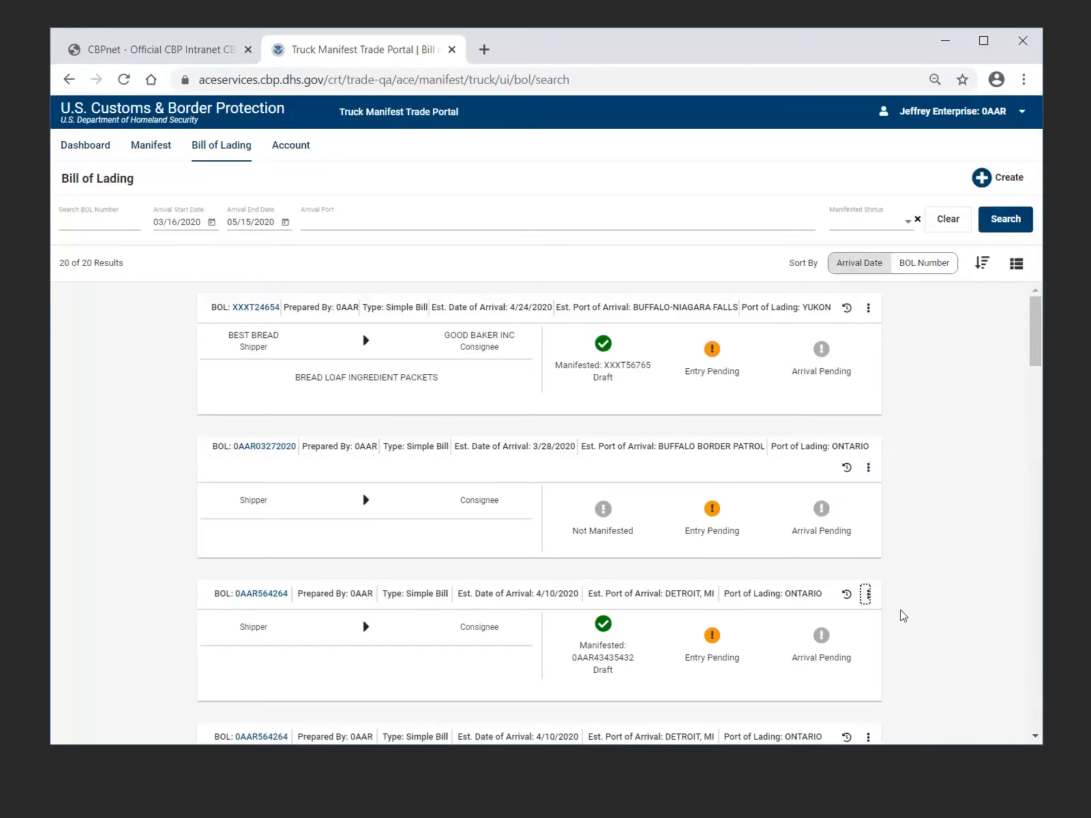
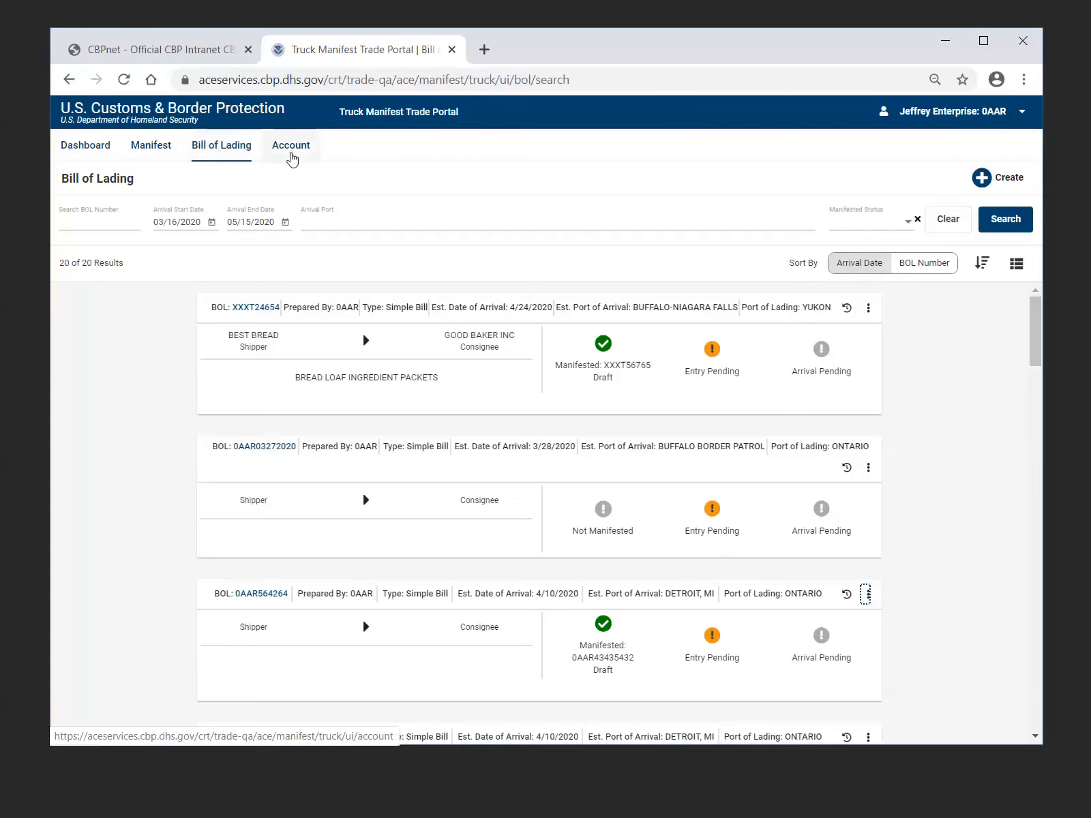
# Open the account information page, view the create options without choosing one, and expand the side navigation to show its labels
pyautogui.click(291, 145)
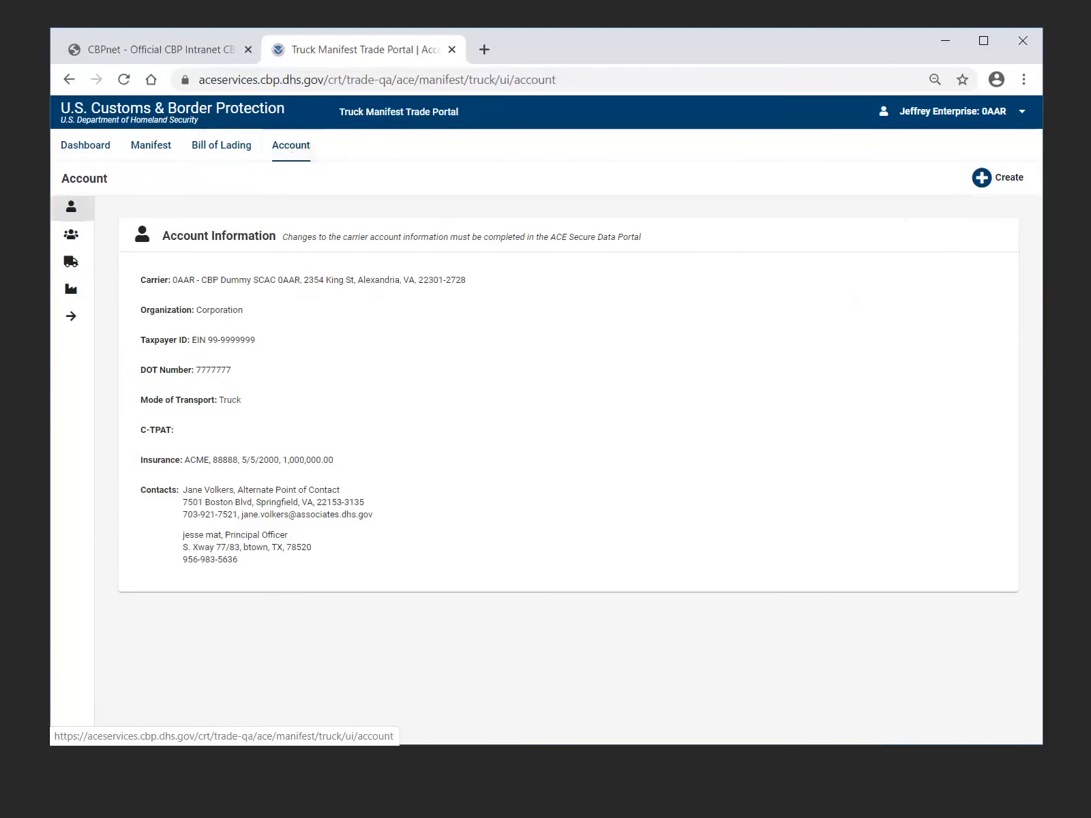
pyautogui.click(1019, 190)
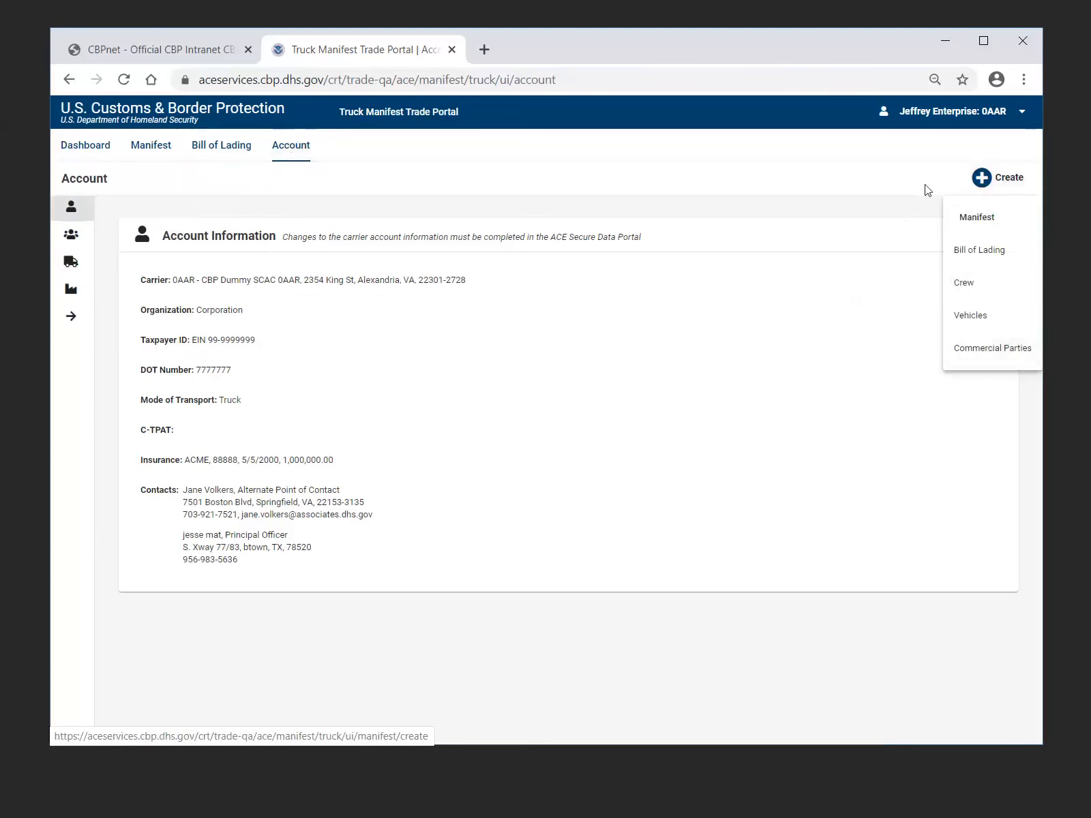
pyautogui.press('Escape')
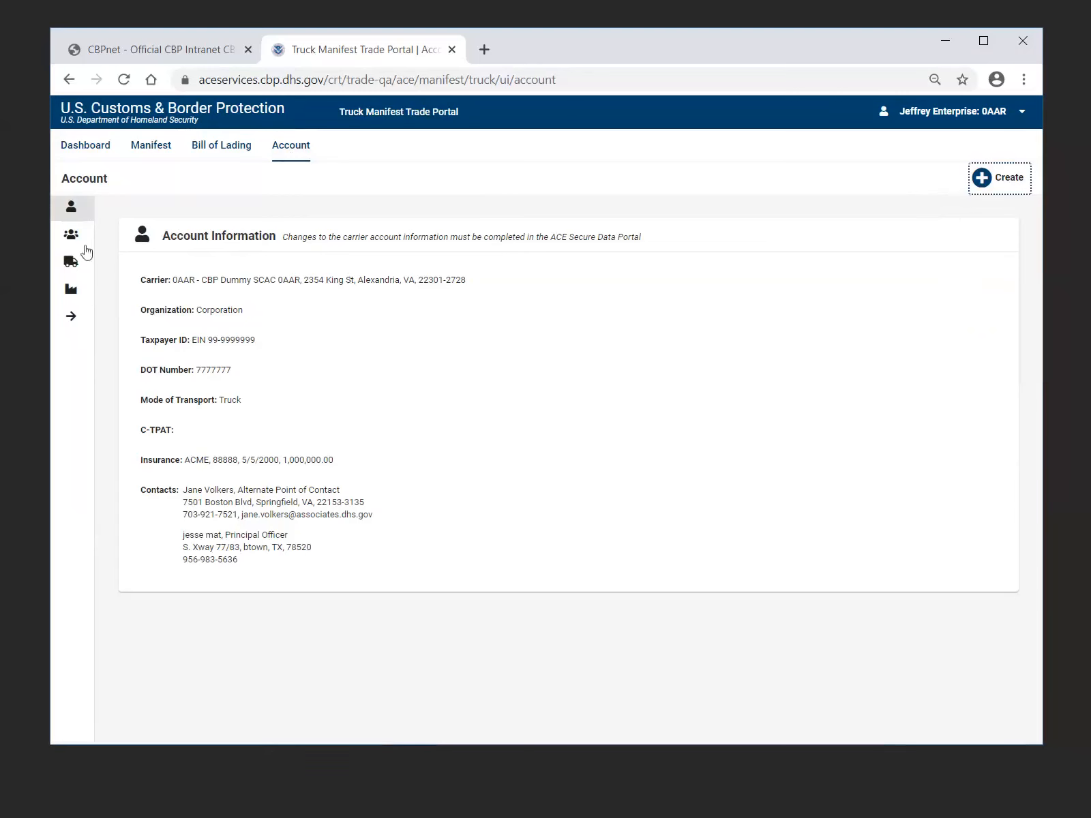
pyautogui.click(73, 324)
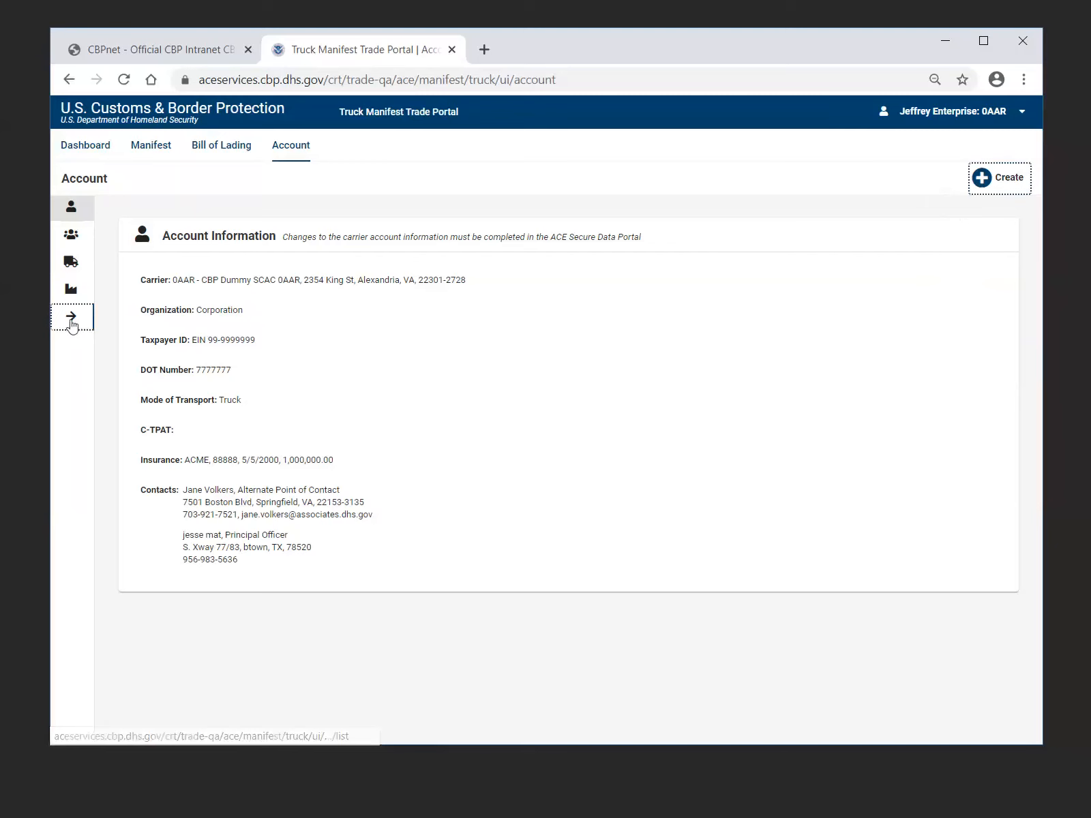
pyautogui.click(72, 324)
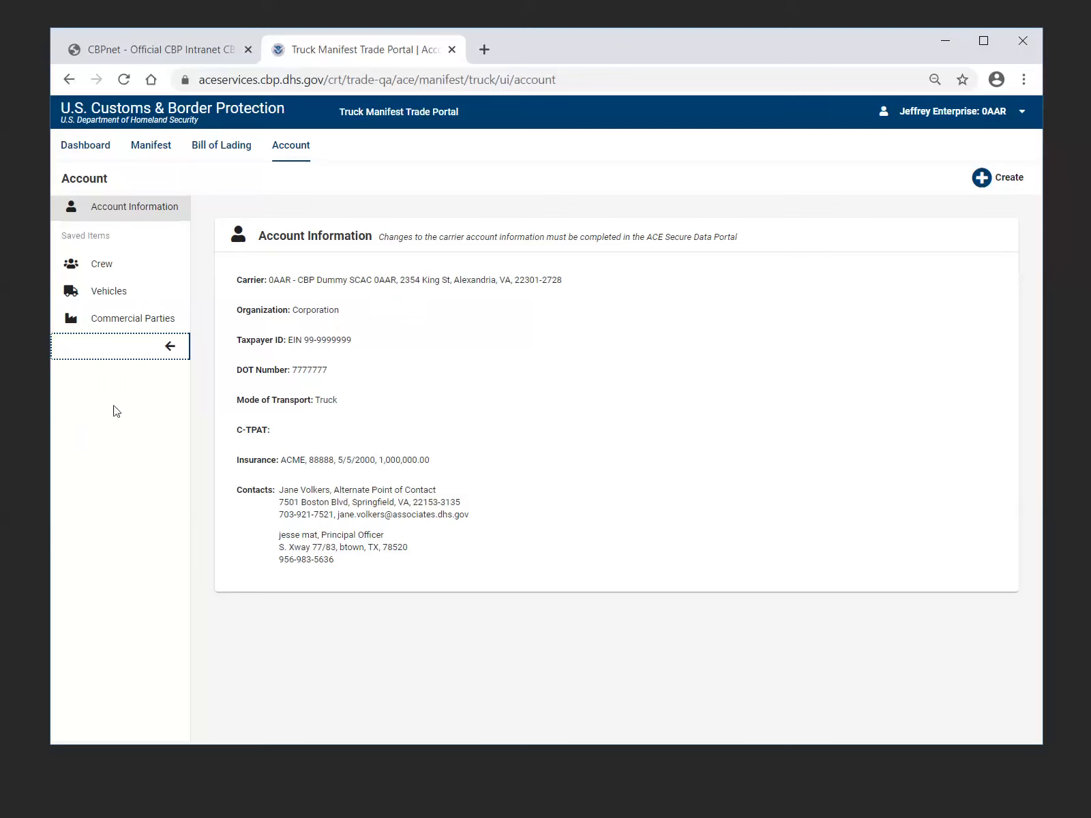
# Open the saved crew list and start a new crew member to view the entry form
pyautogui.click(105, 269)
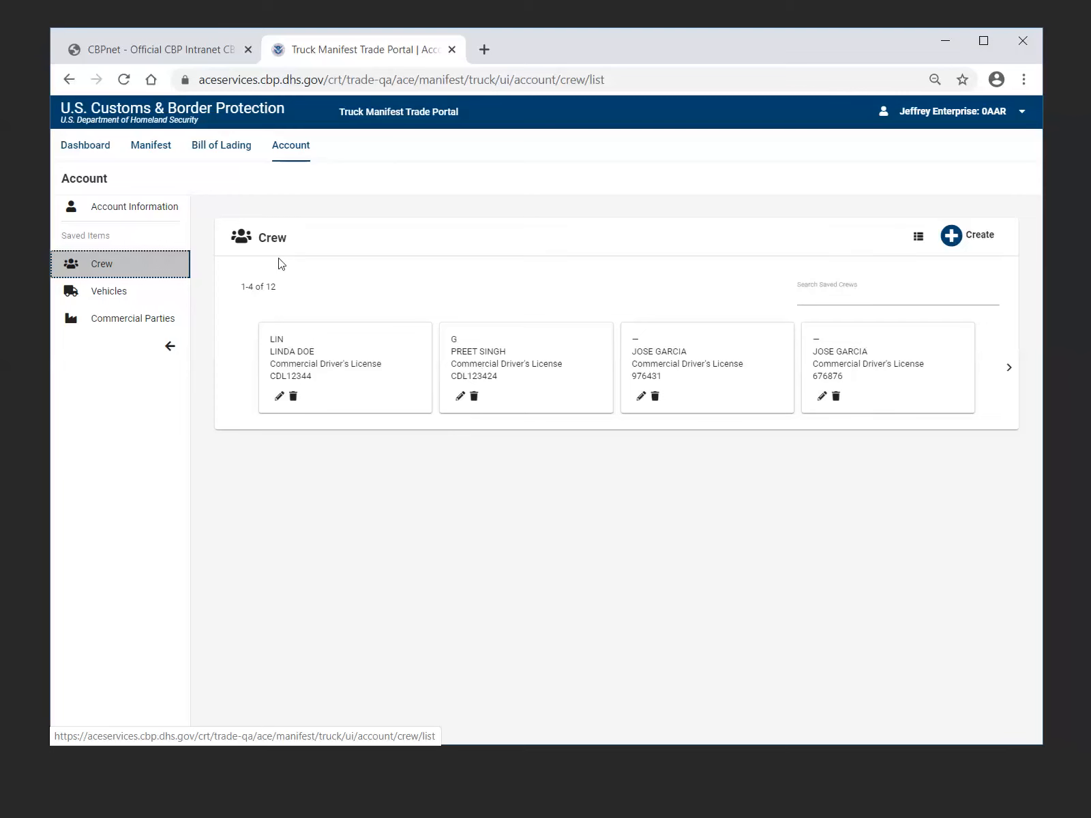
pyautogui.click(992, 237)
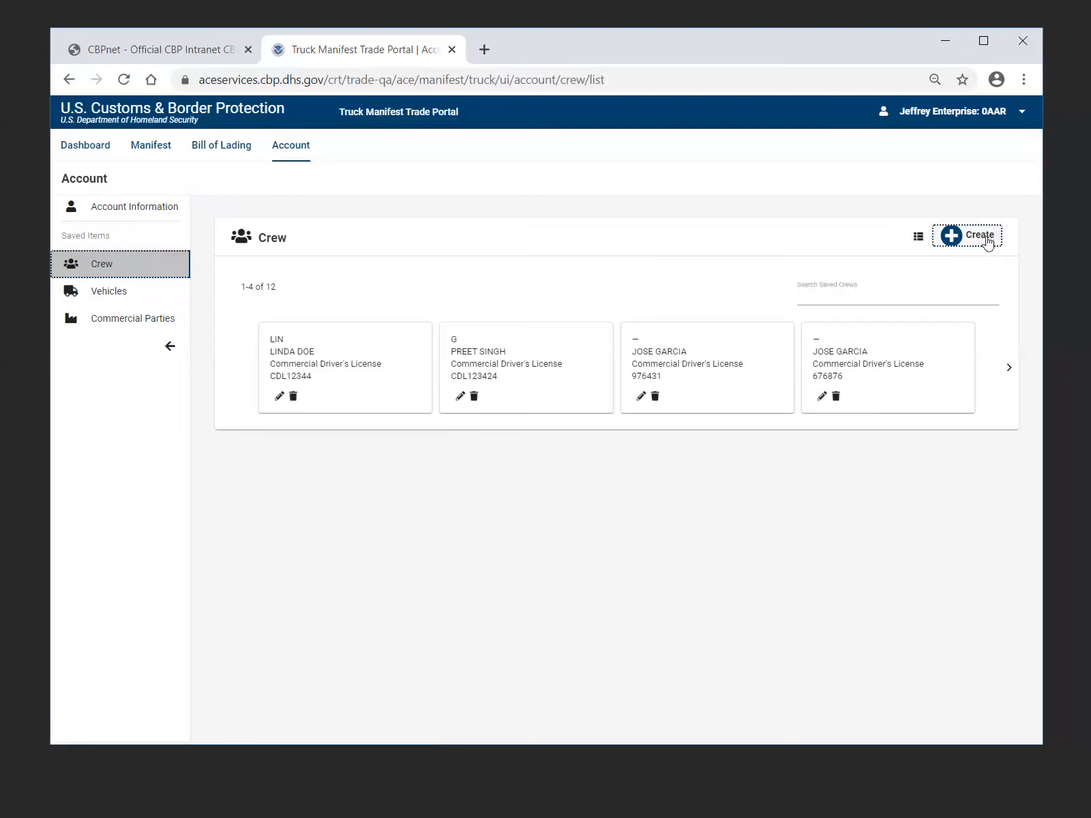
pyautogui.click(983, 238)
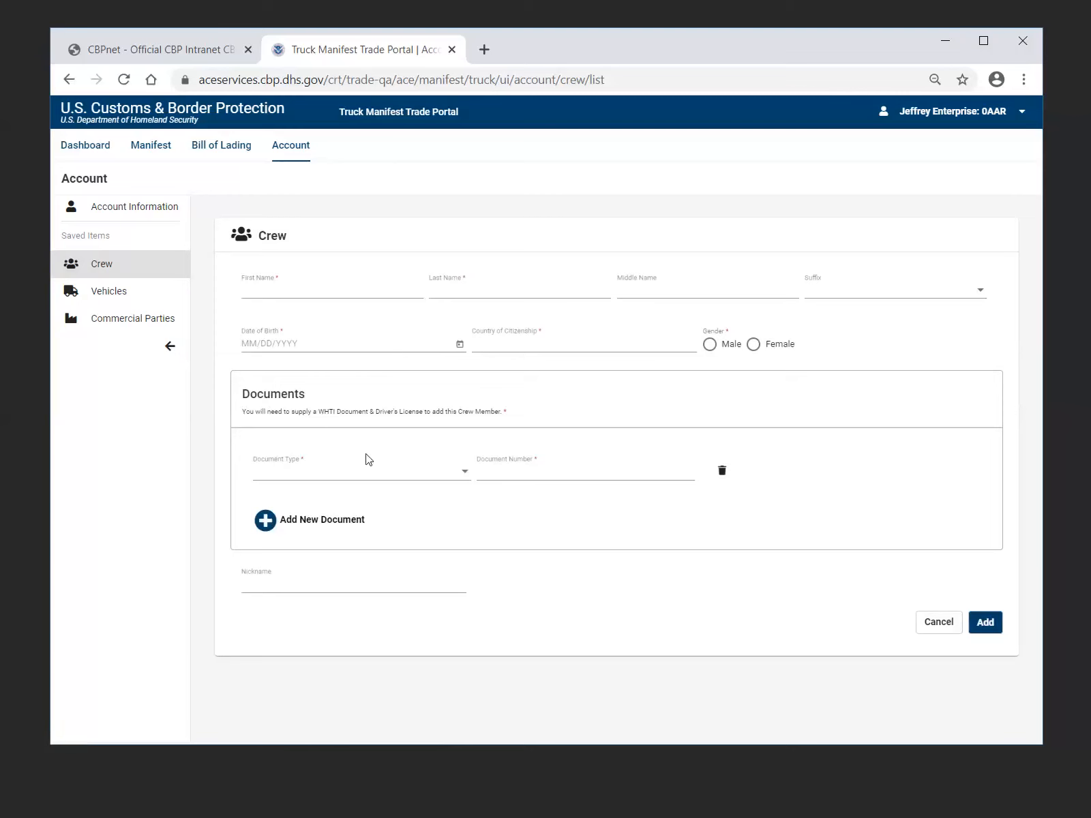
# Choose Commercial Driver's License as the document type, add another document entry, and cancel the new crew member
pyautogui.click(464, 480)
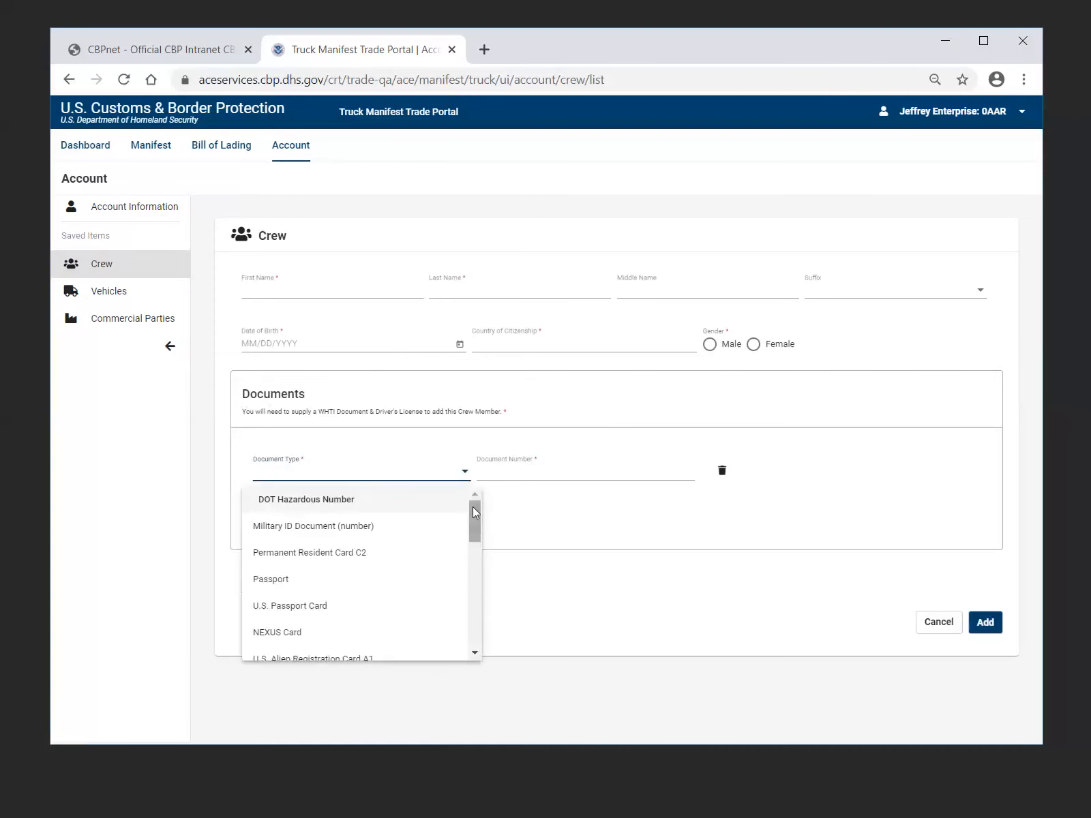
pyautogui.moveTo(472, 508); pyautogui.dragTo(475, 626)
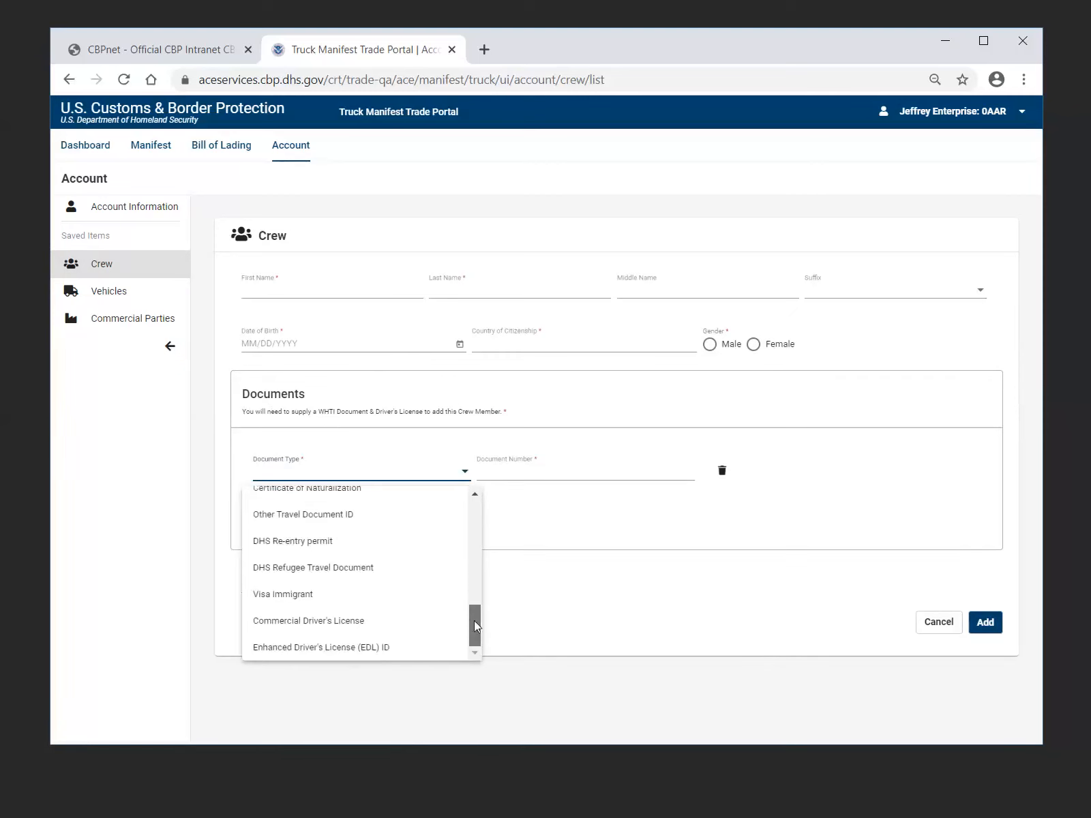
pyautogui.click(355, 623)
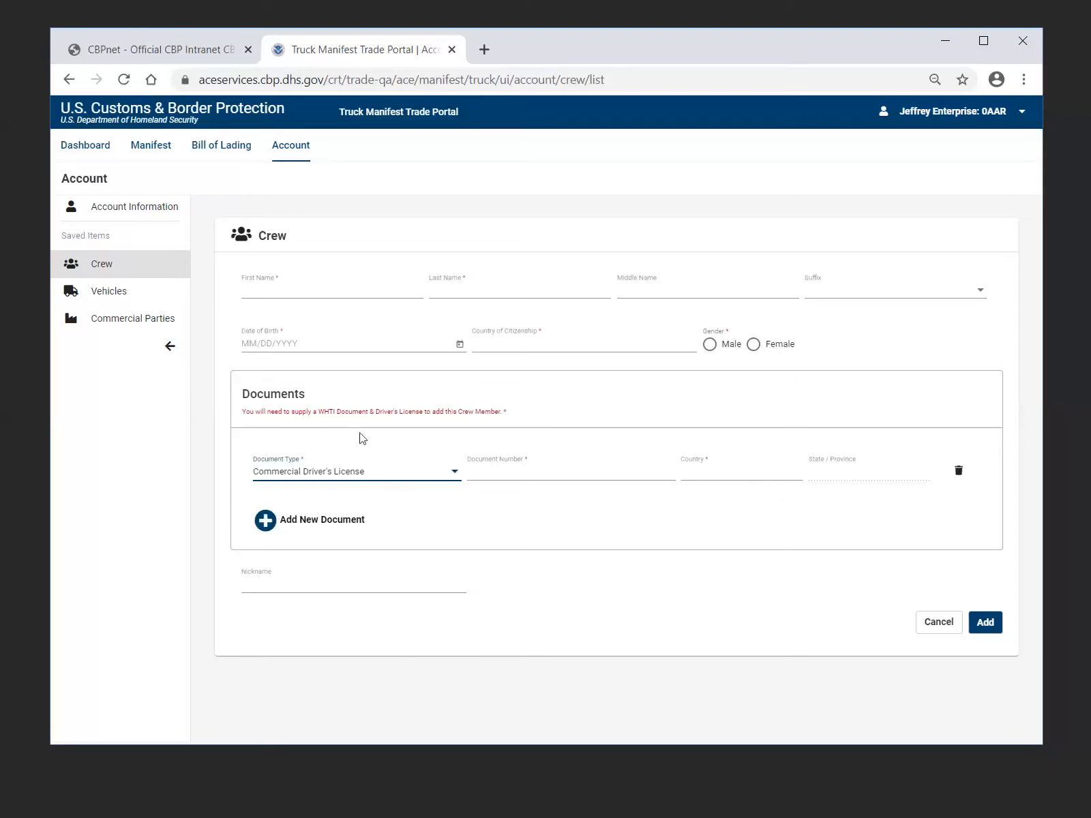
pyautogui.click(296, 530)
pyautogui.click(939, 633)
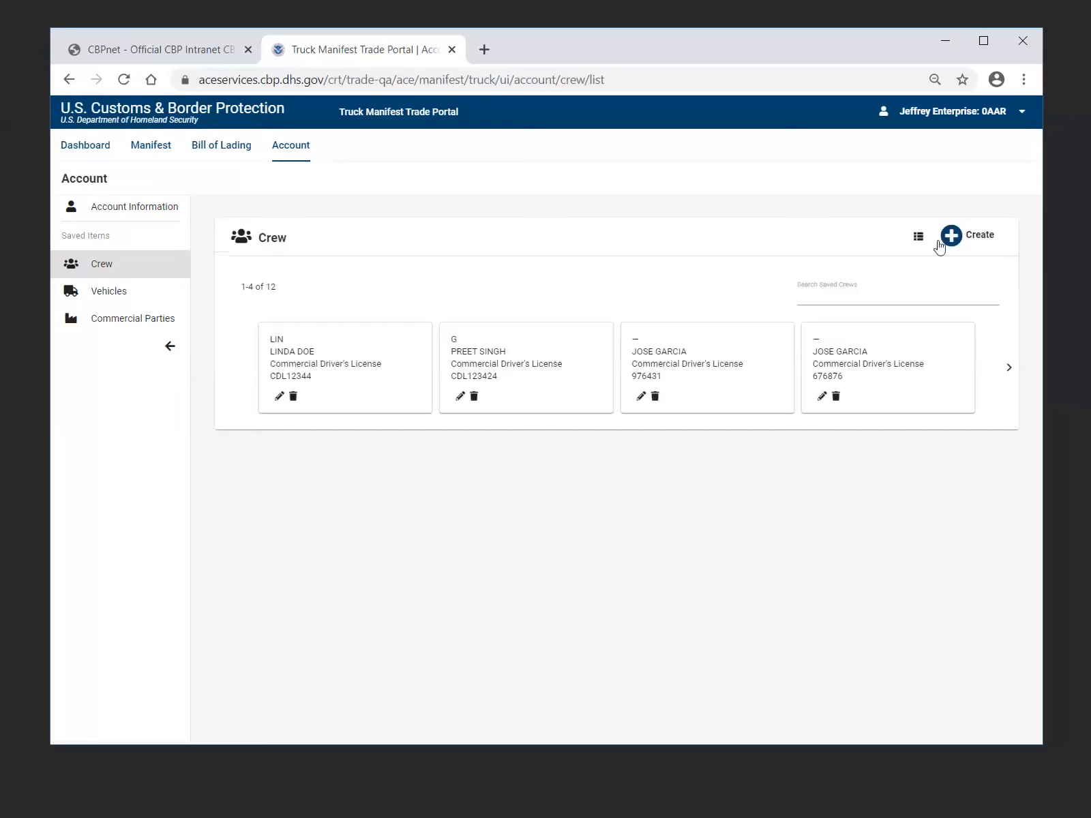
# Display the saved crew as a table, return to the card view, and advance to the next set of crew cards
pyautogui.click(918, 237)
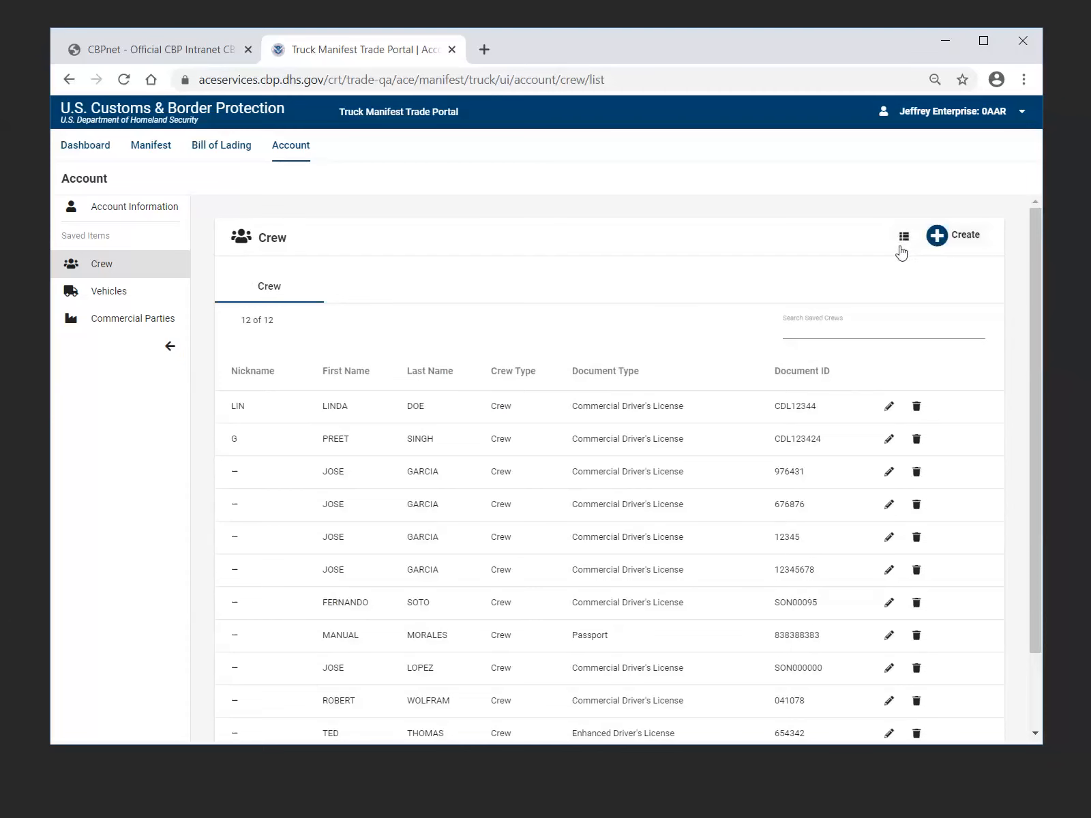
pyautogui.click(904, 237)
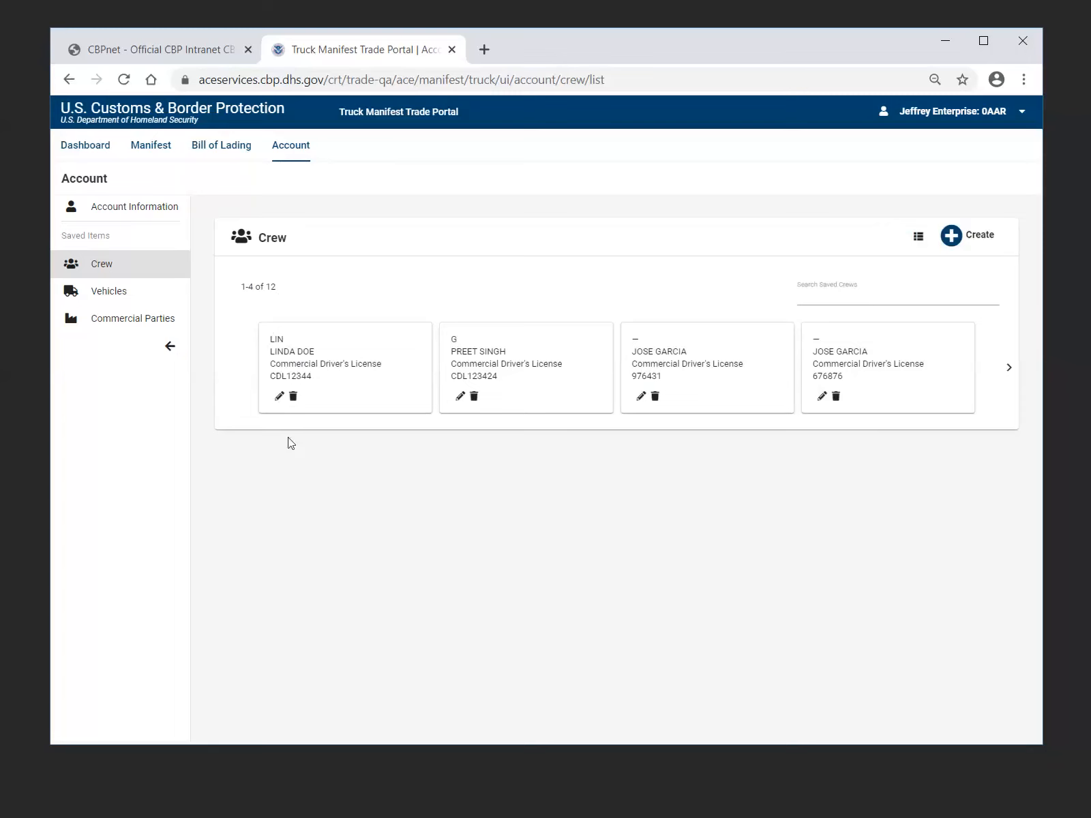
pyautogui.click(1009, 372)
# Open the saved vehicles, start a new vehicle, and review its conveyance fields and Conveyance Type options without choosing one
pyautogui.click(114, 300)
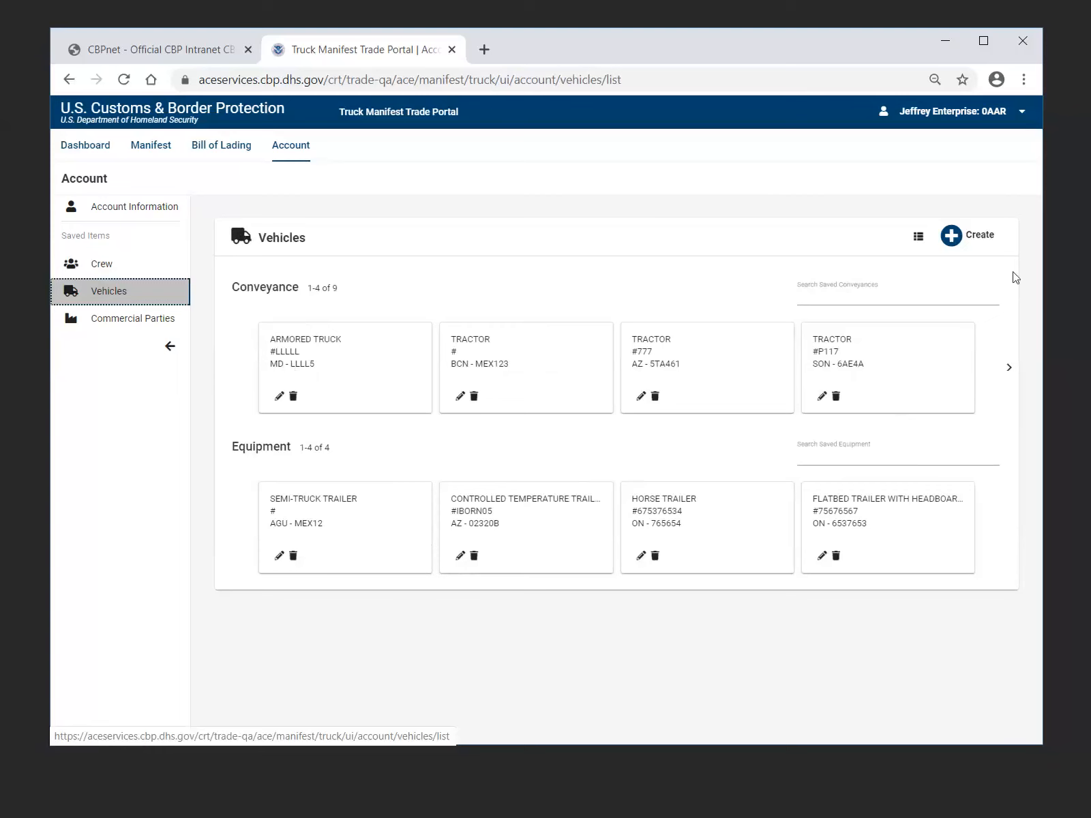
pyautogui.click(979, 240)
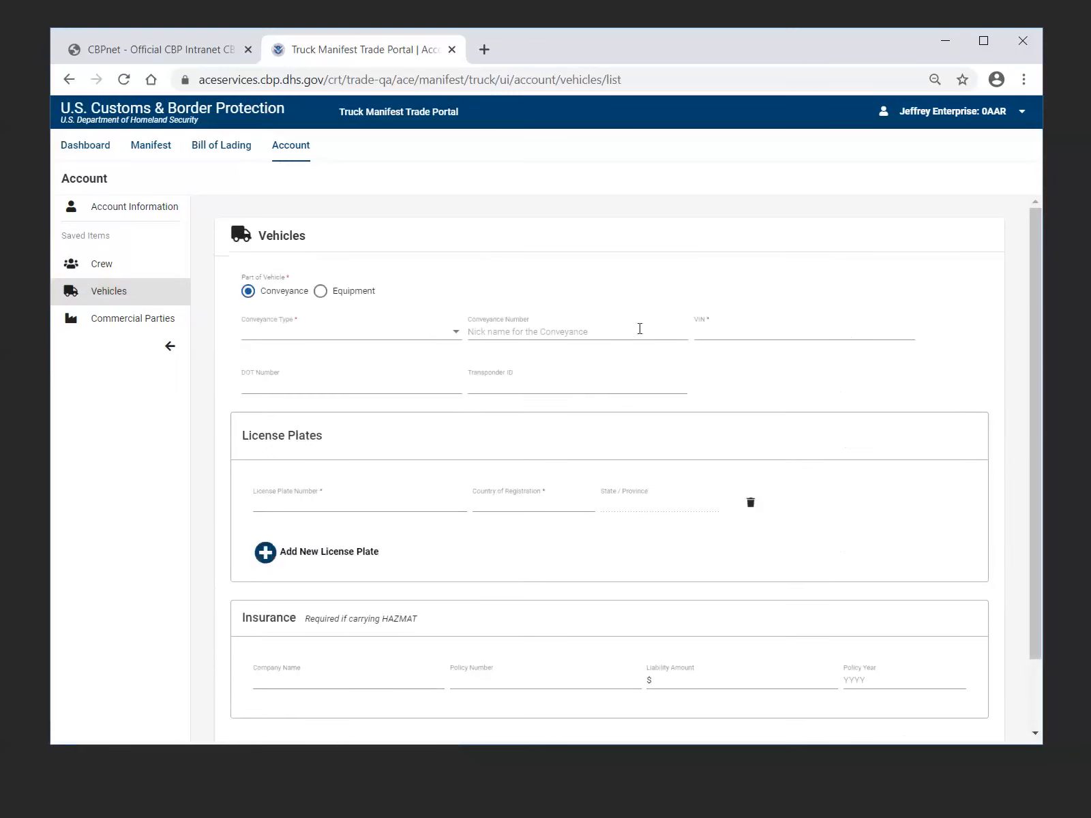
pyautogui.scroll(-2, 944, 294)
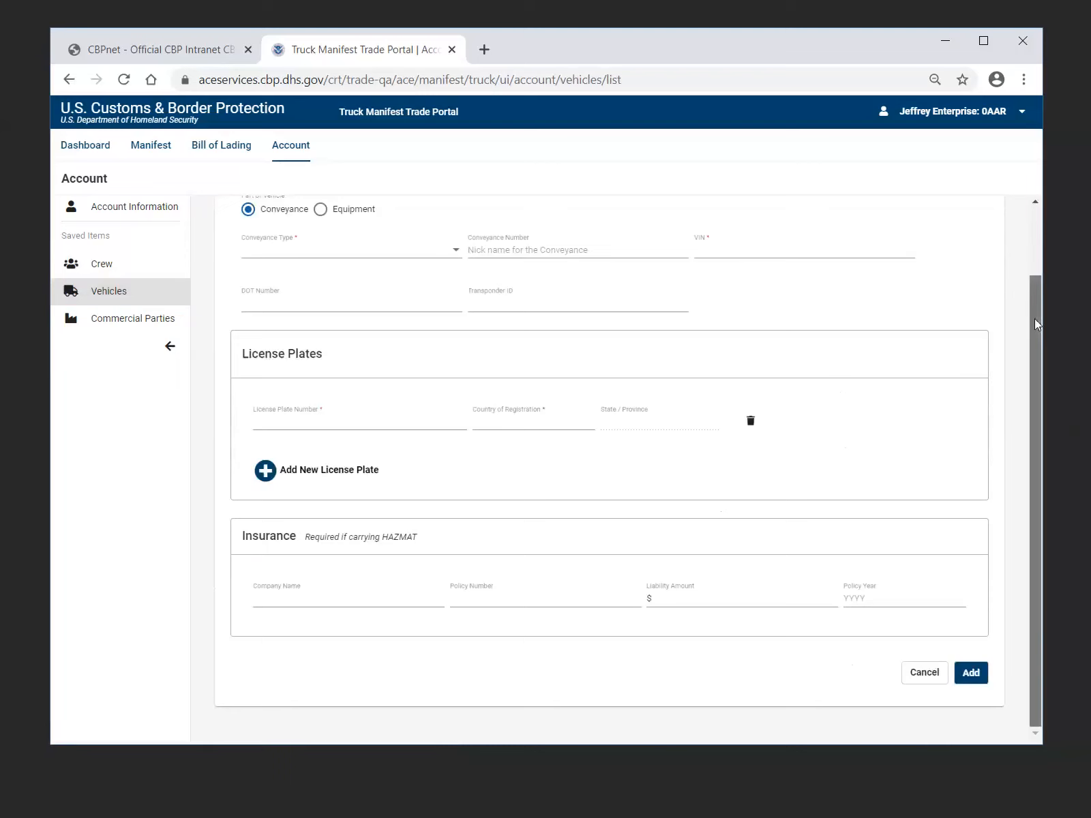
pyautogui.moveTo(1030, 312); pyautogui.dragTo(1028, 305)
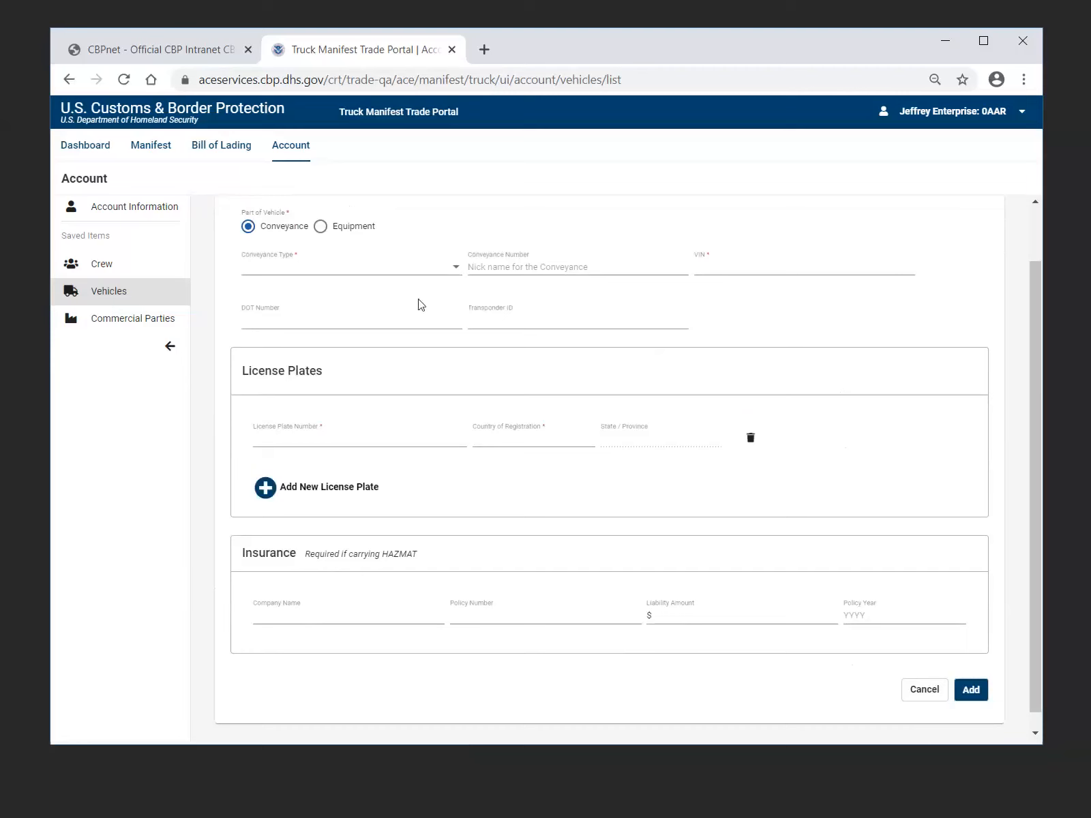
pyautogui.click(456, 269)
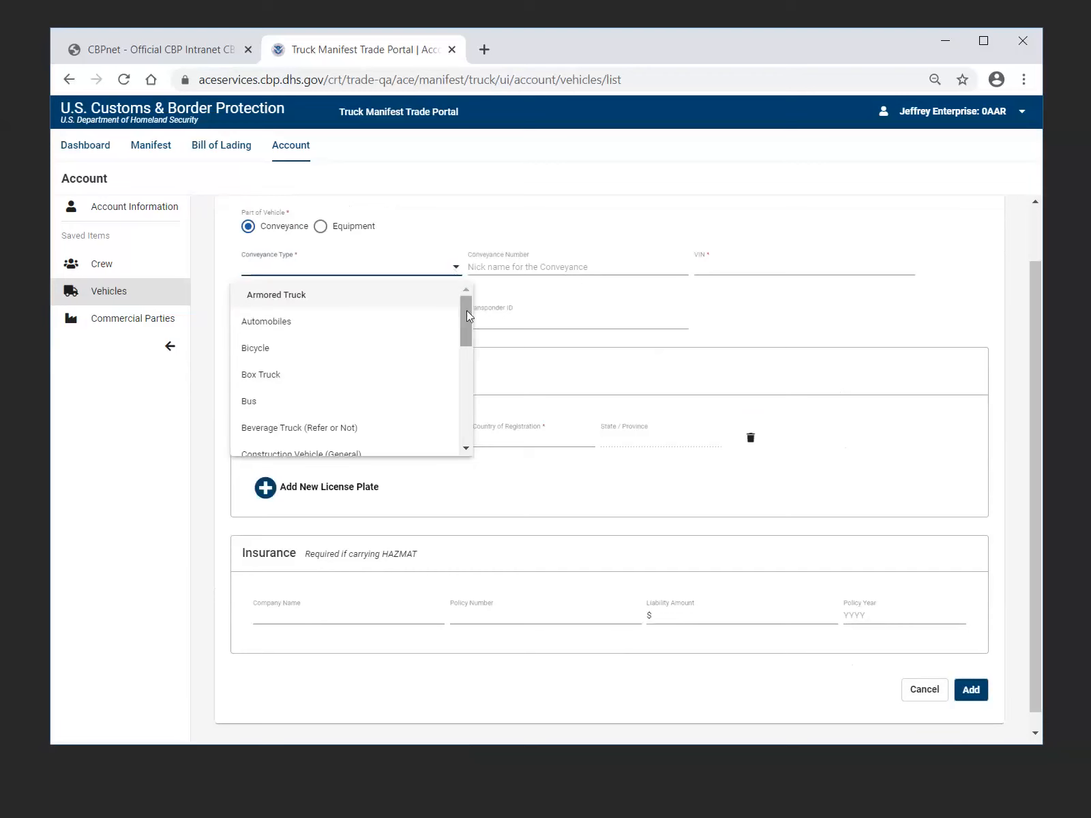
pyautogui.moveTo(466, 310); pyautogui.dragTo(468, 344)
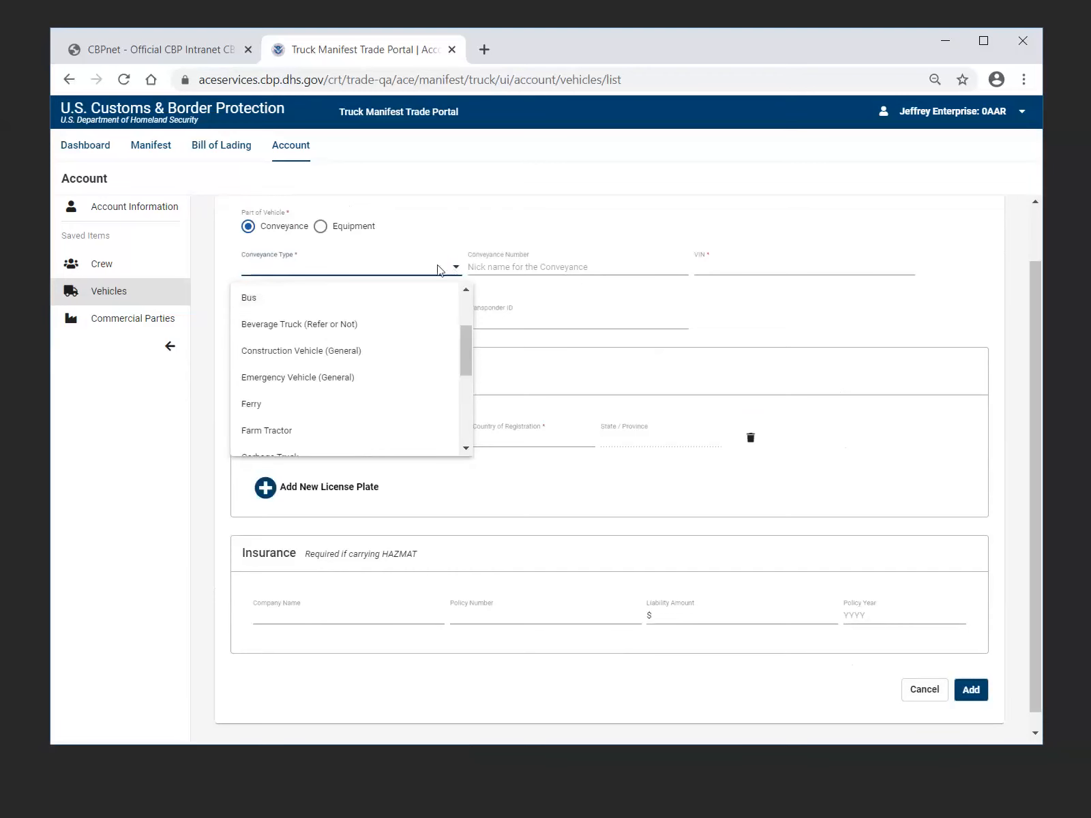
pyautogui.click(623, 308)
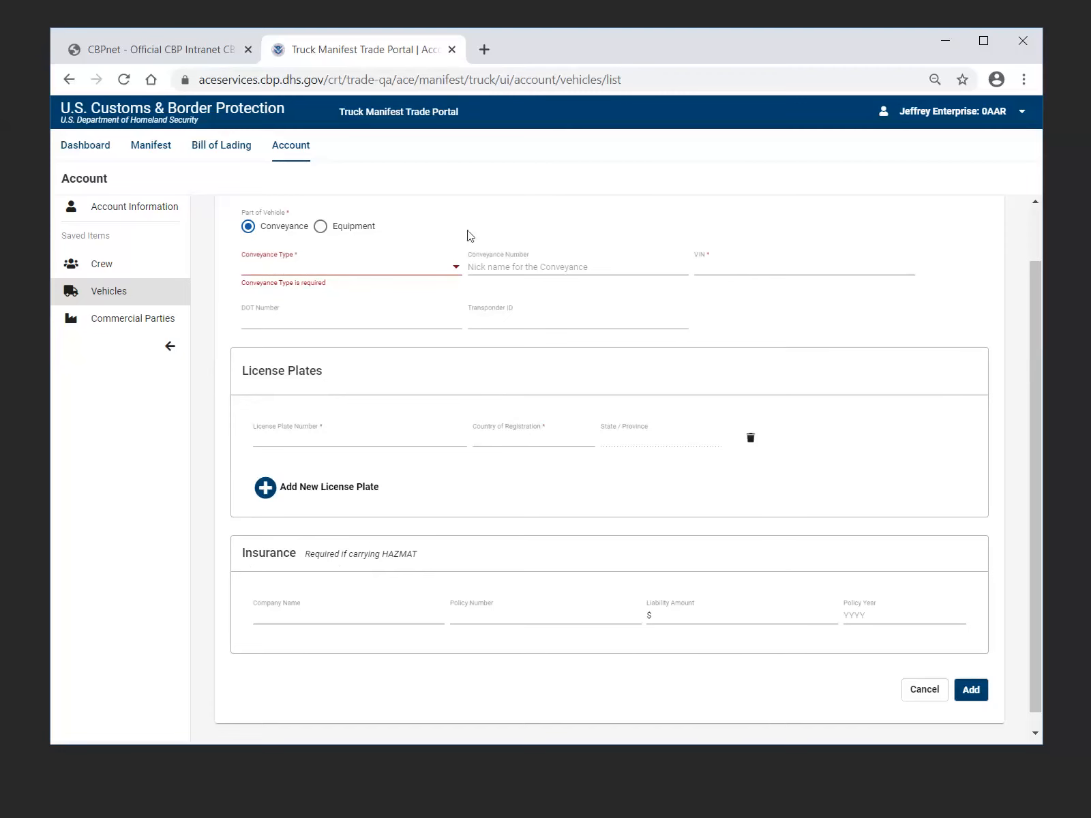
# Switch the new vehicle's part to Equipment to view its fields, and cancel the form
pyautogui.click(321, 227)
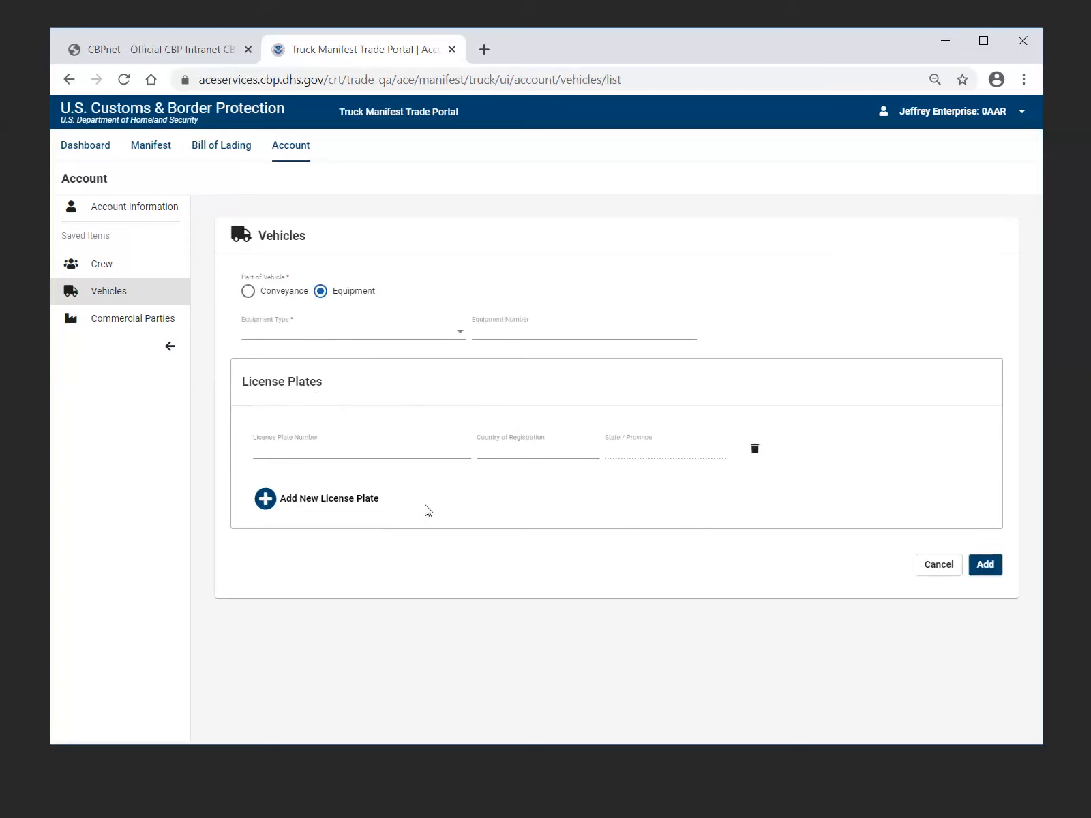
pyautogui.click(941, 566)
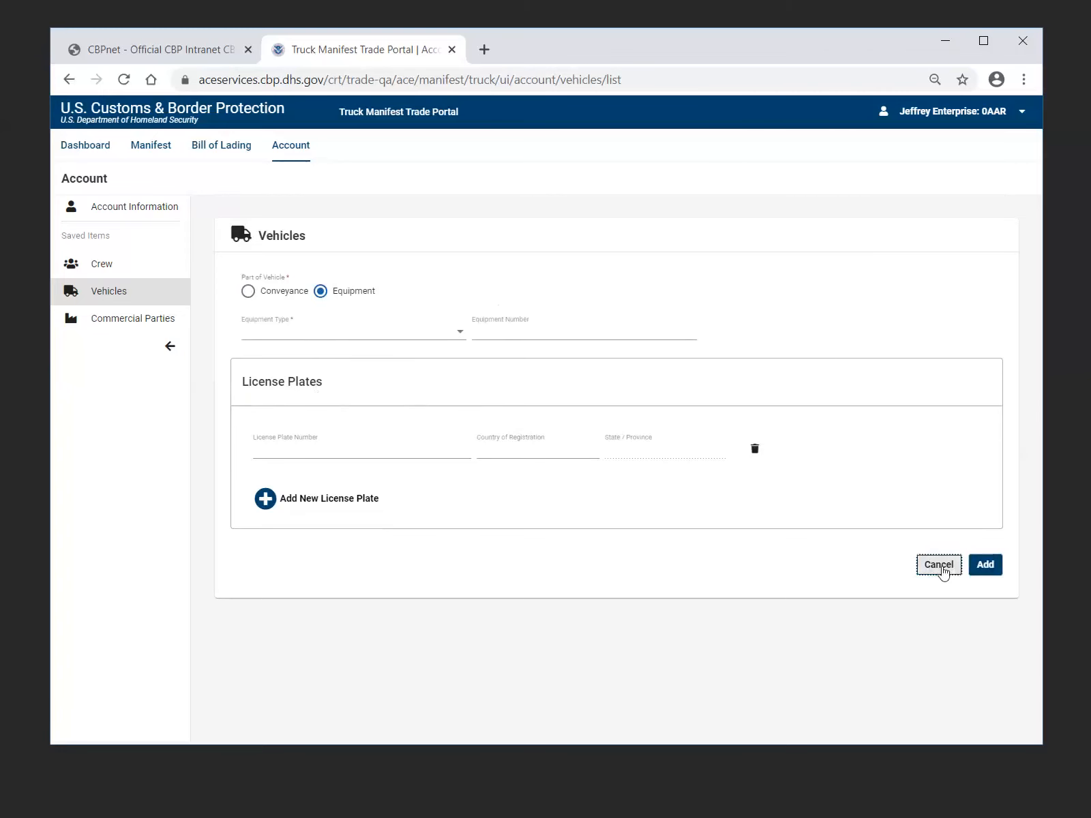
pyautogui.click(940, 566)
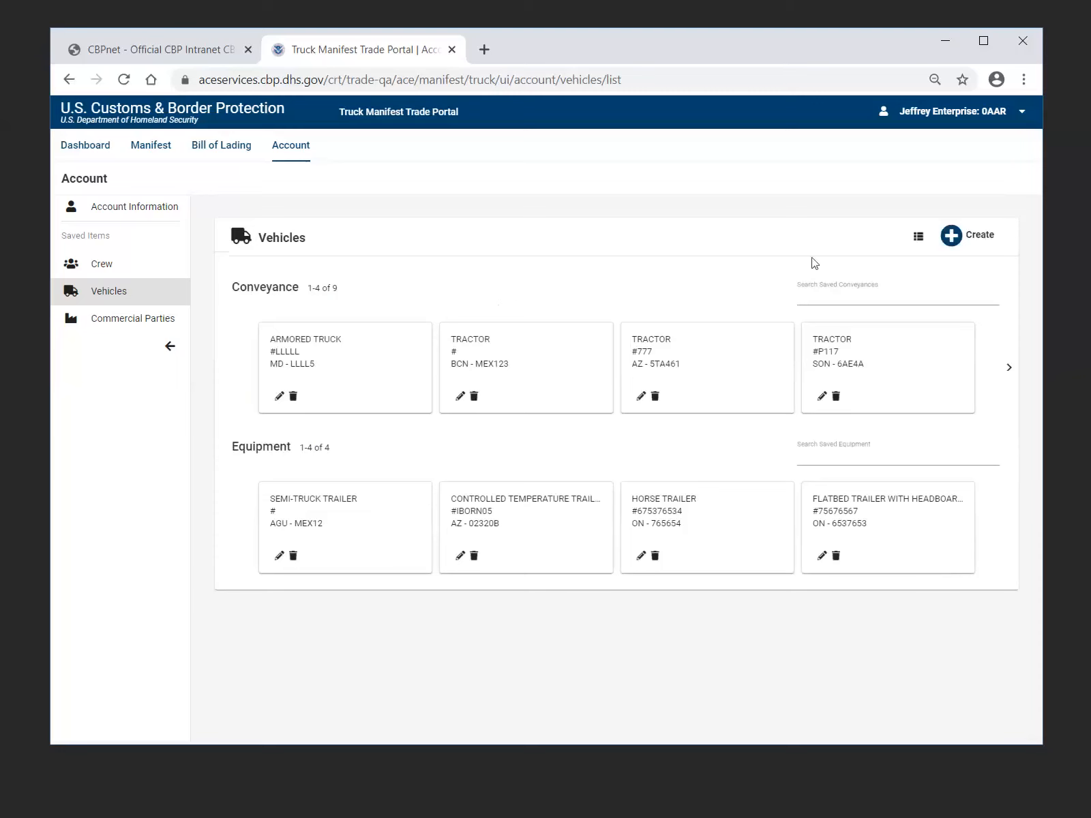
# Display the saved vehicles as a table, compare the Conveyance and Equipment lists, and return to the card view
pyautogui.click(918, 238)
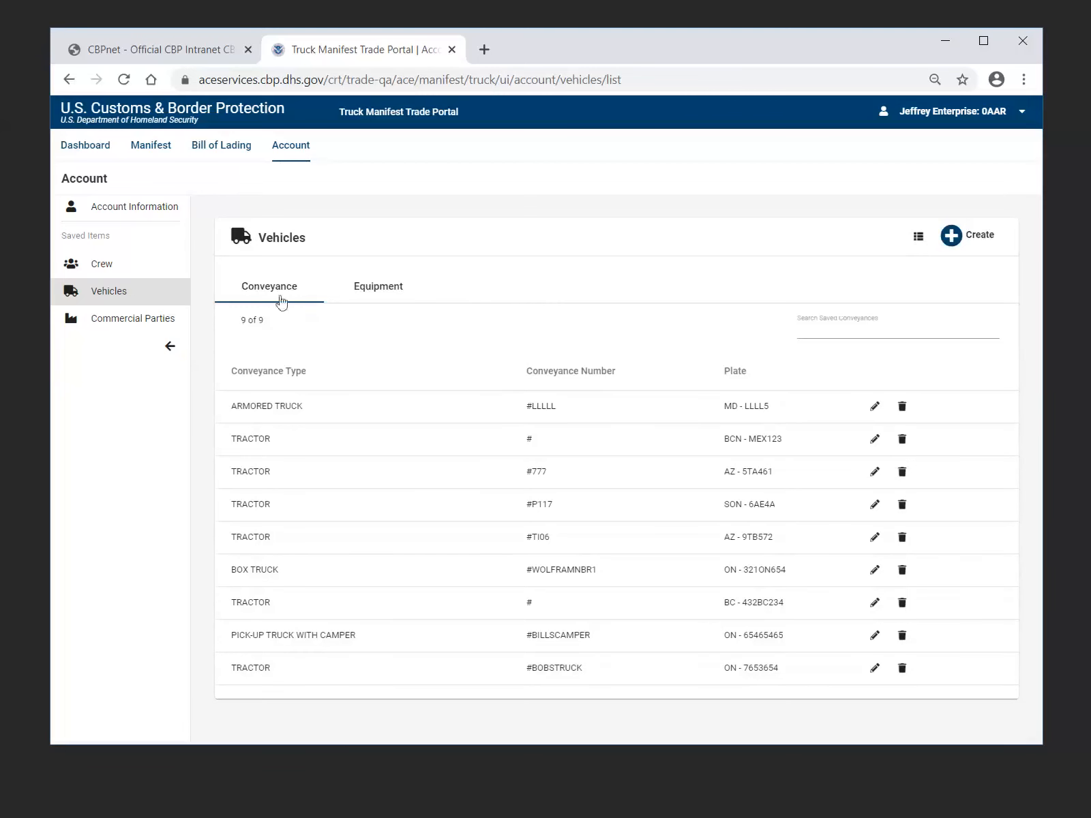
pyautogui.click(384, 298)
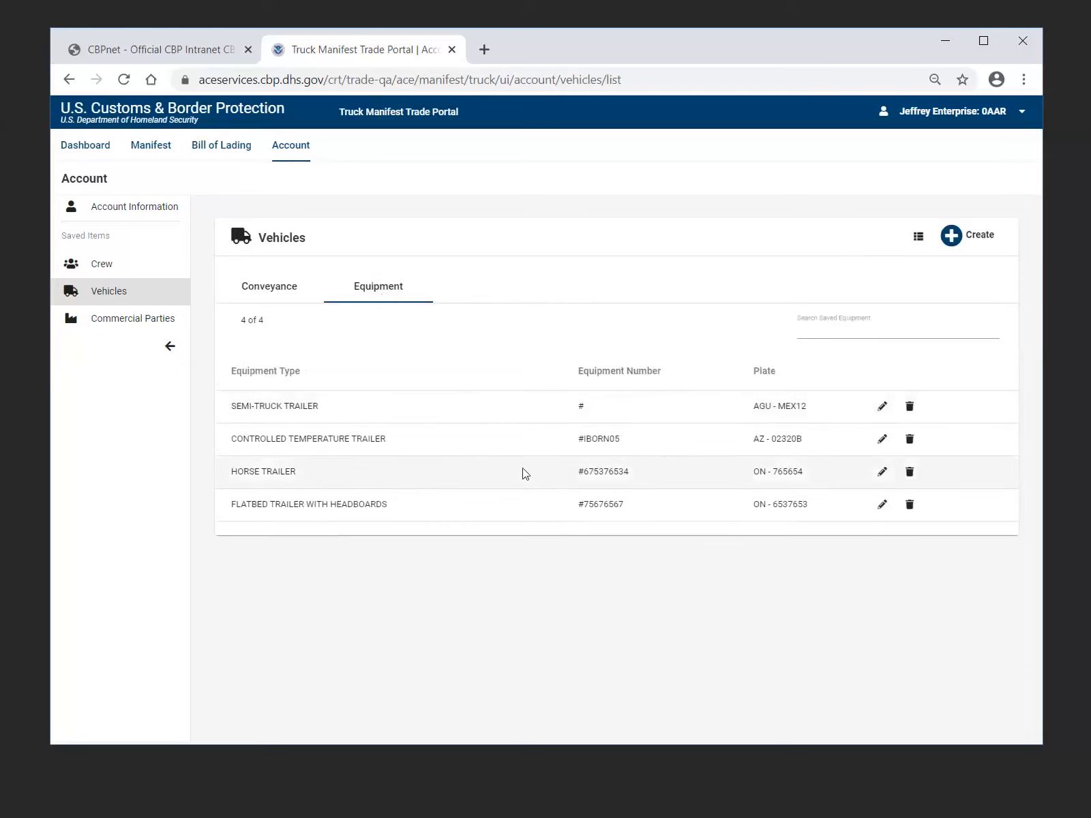
pyautogui.click(286, 289)
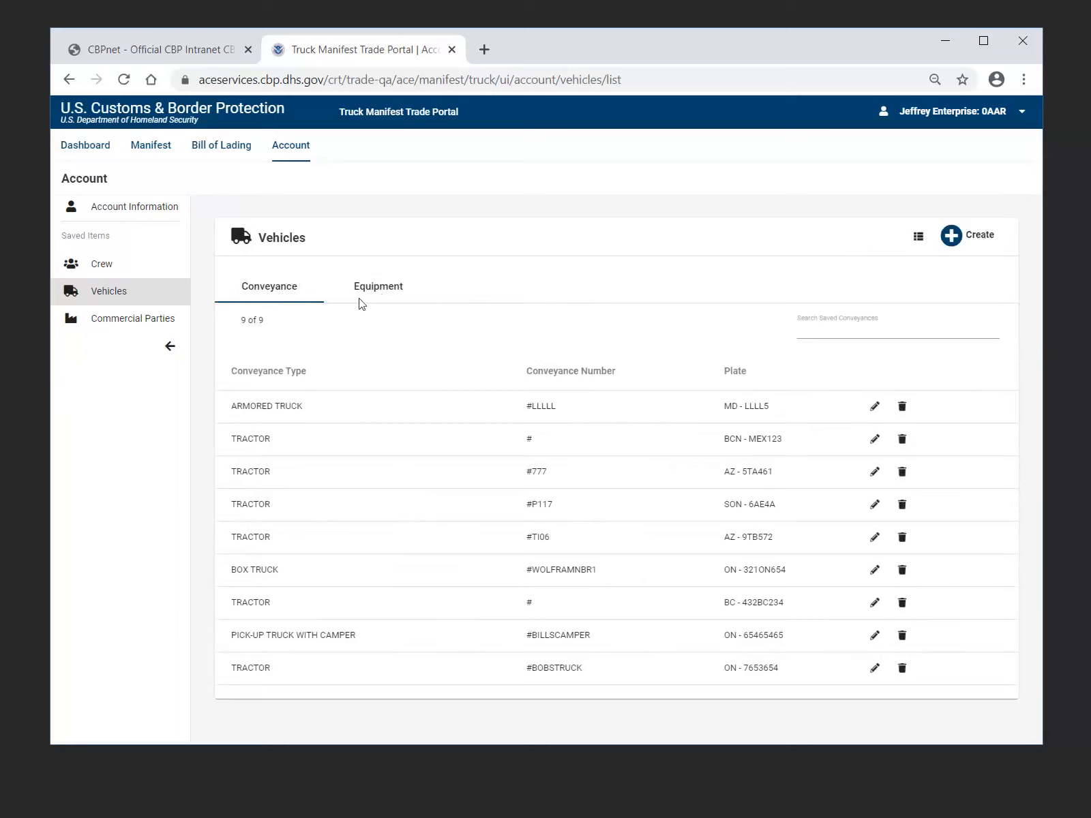
pyautogui.click(364, 295)
pyautogui.click(273, 298)
pyautogui.click(918, 240)
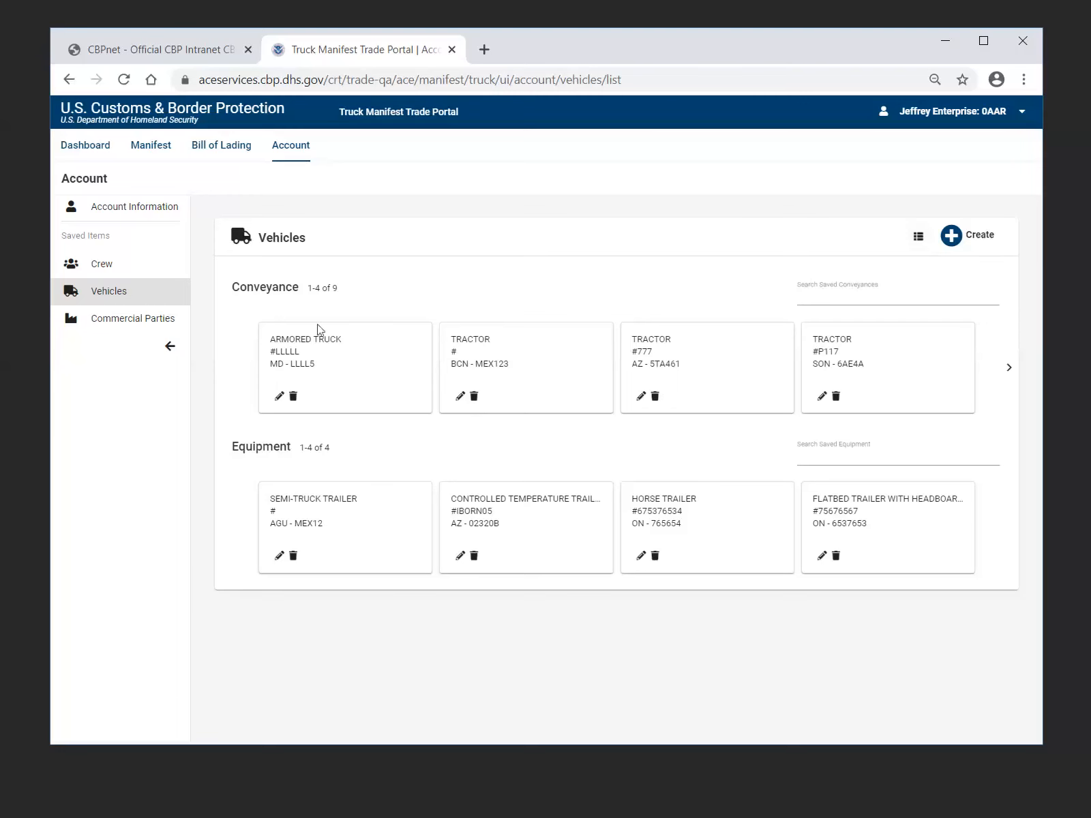
# Open the saved commercial parties, view the new party form for Shipper and Consignee, and cancel it
pyautogui.click(119, 321)
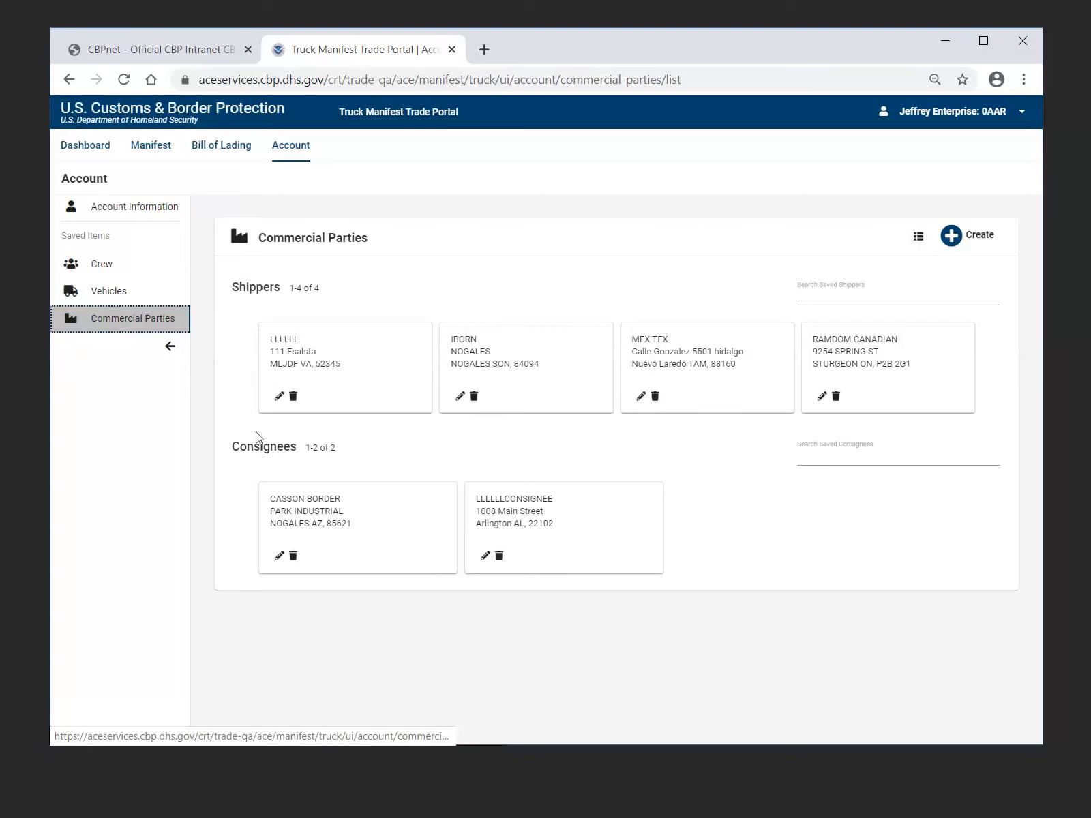
pyautogui.click(951, 235)
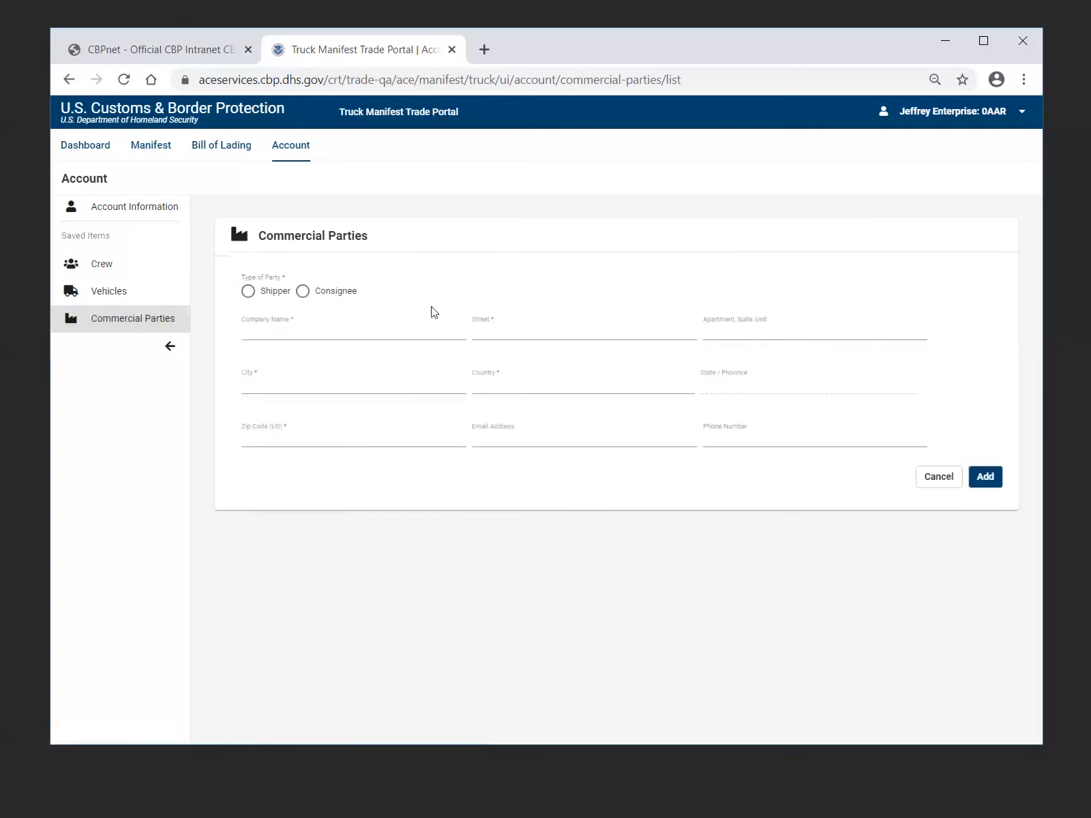
pyautogui.click(247, 293)
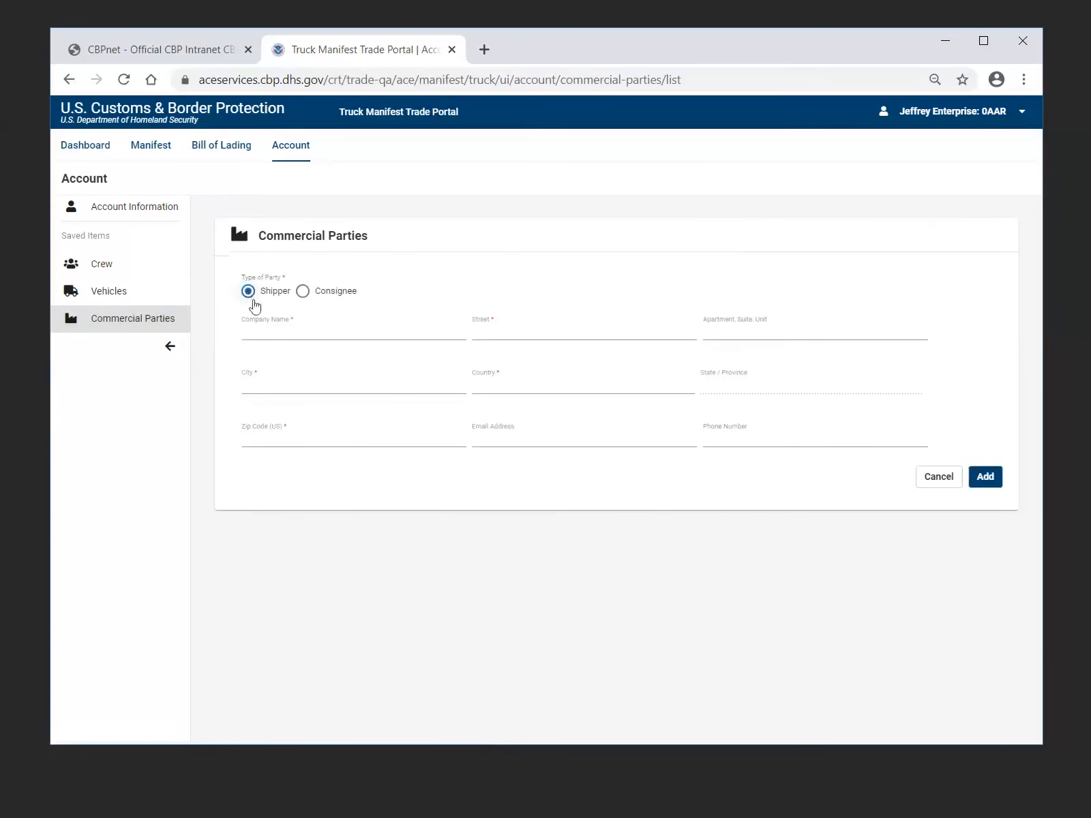
pyautogui.click(304, 292)
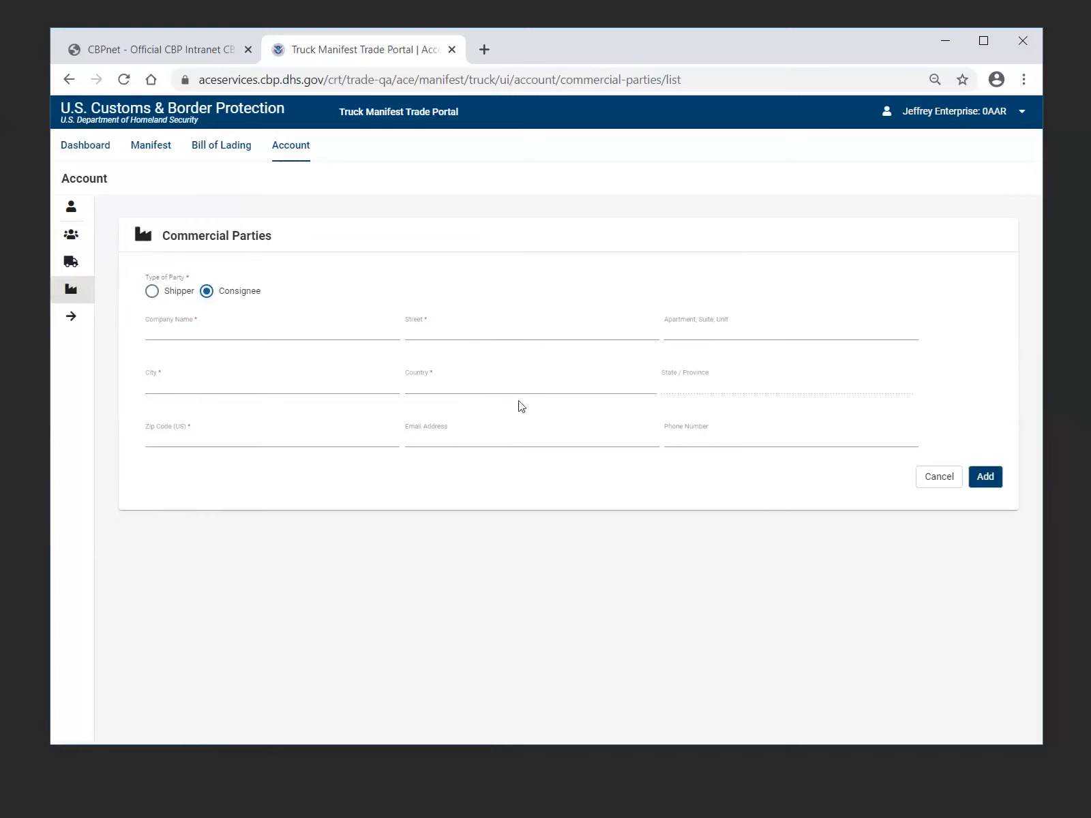
pyautogui.click(939, 480)
pyautogui.click(941, 482)
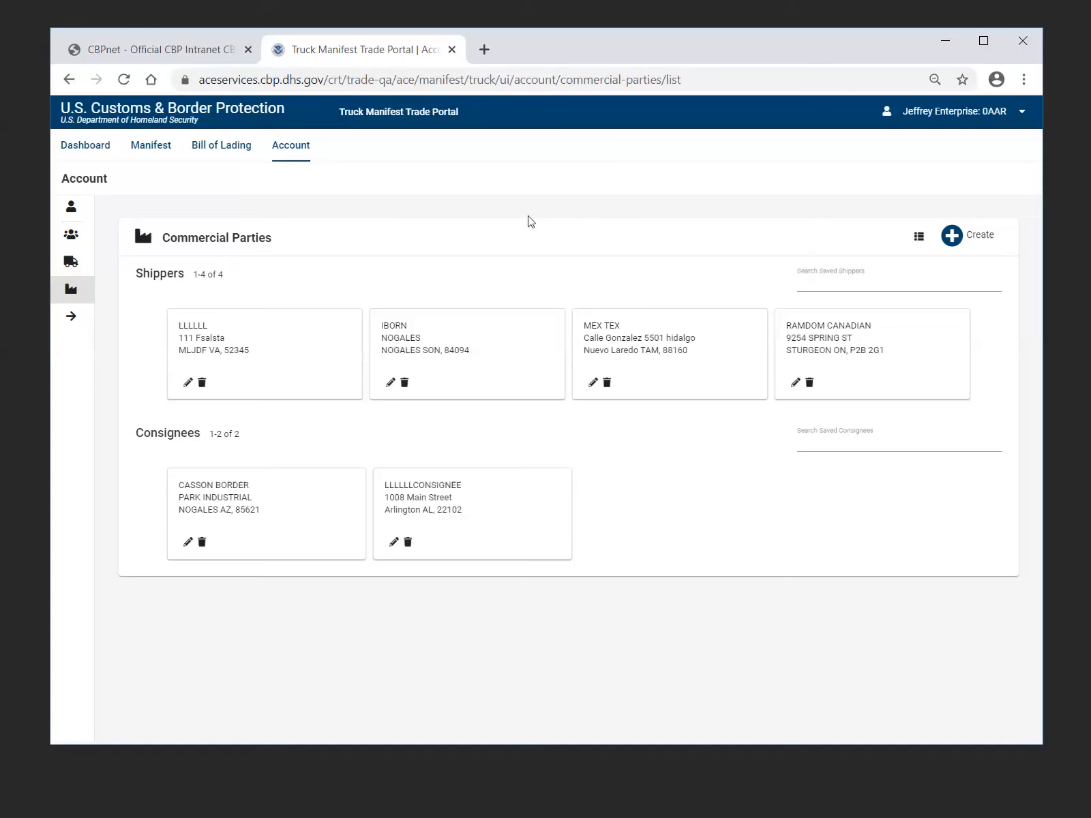
# Return to the account information page and start creating a new manifest from its create options
pyautogui.click(294, 155)
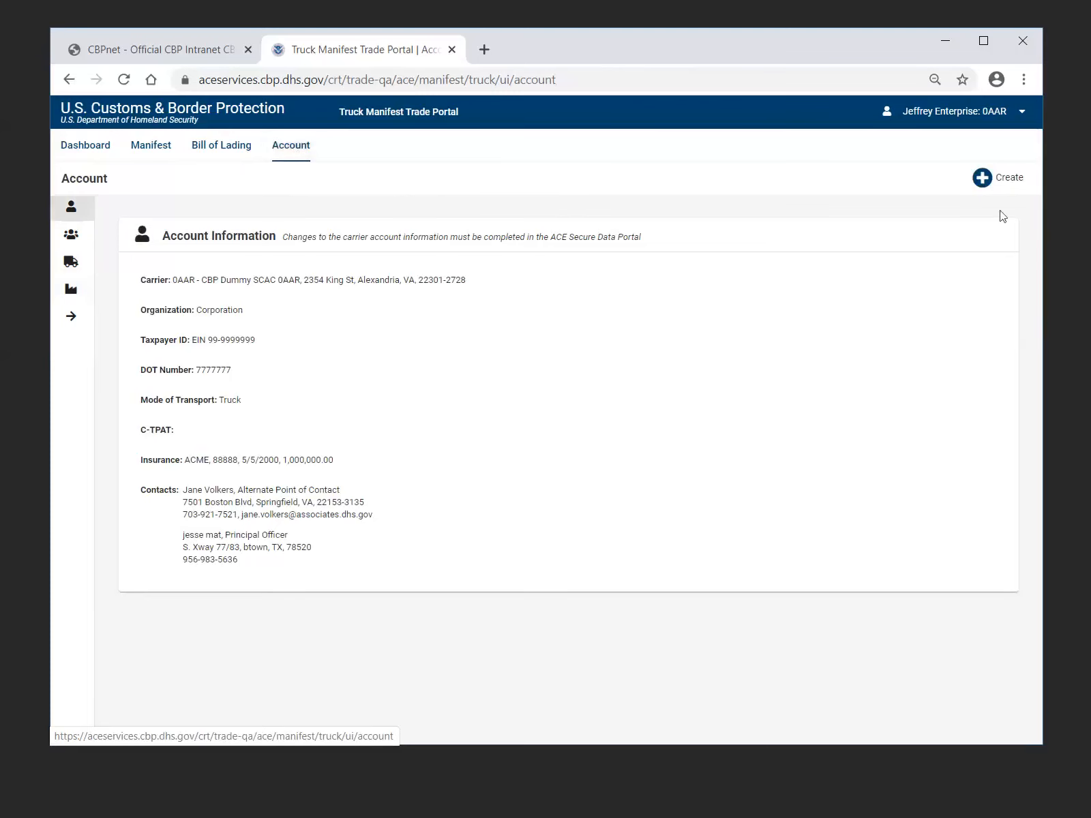
pyautogui.moveTo(1024, 178)
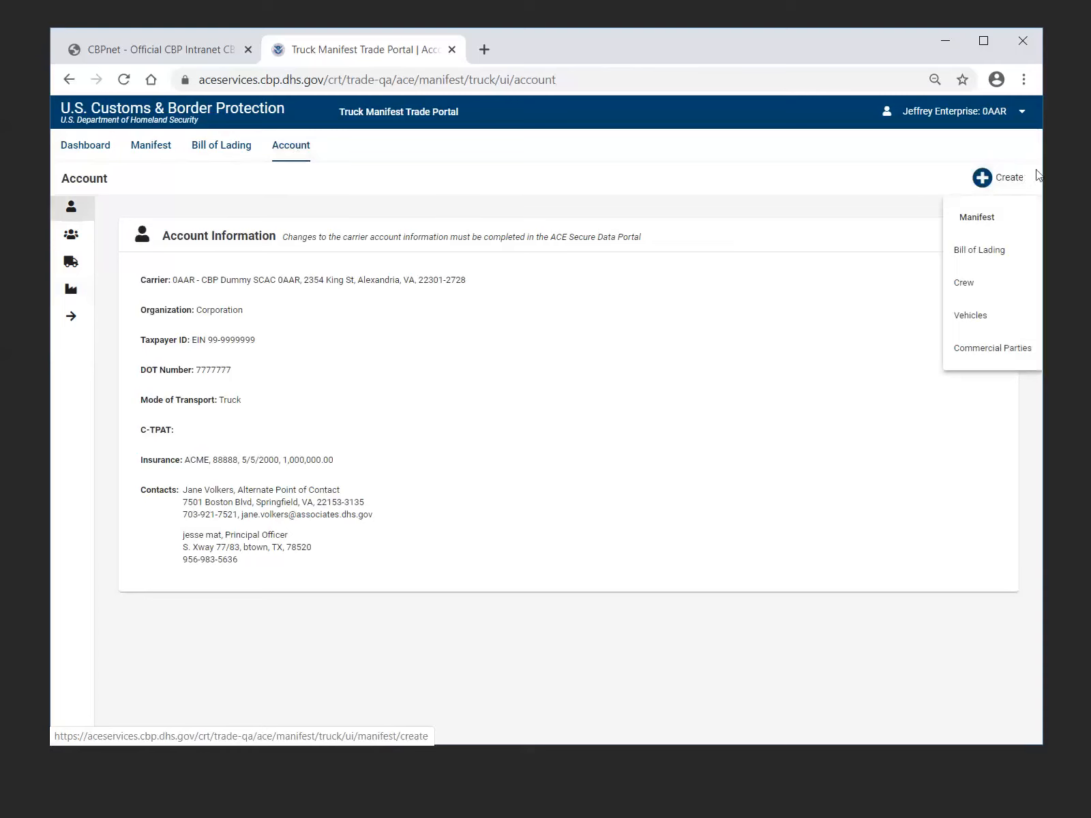
pyautogui.click(973, 231)
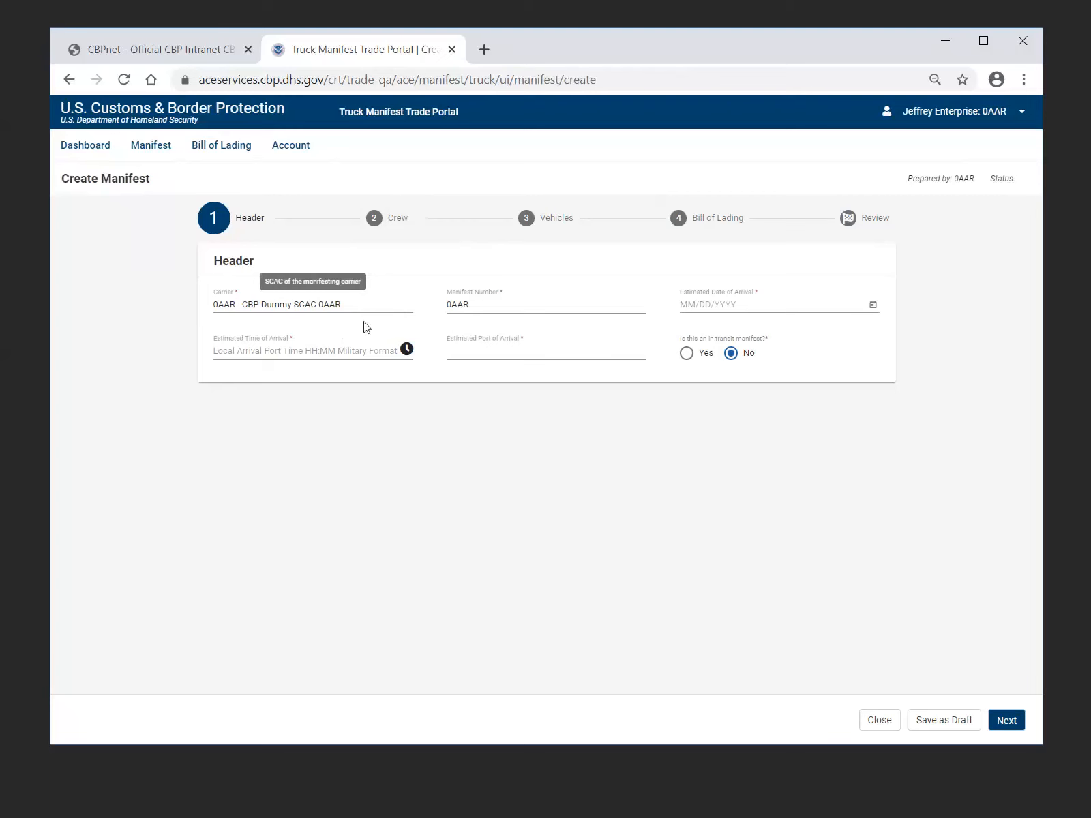
# Replace the manifest header's carrier with 8ACE - ACE Help Desk
pyautogui.moveTo(356, 306); pyautogui.dragTo(202, 308)
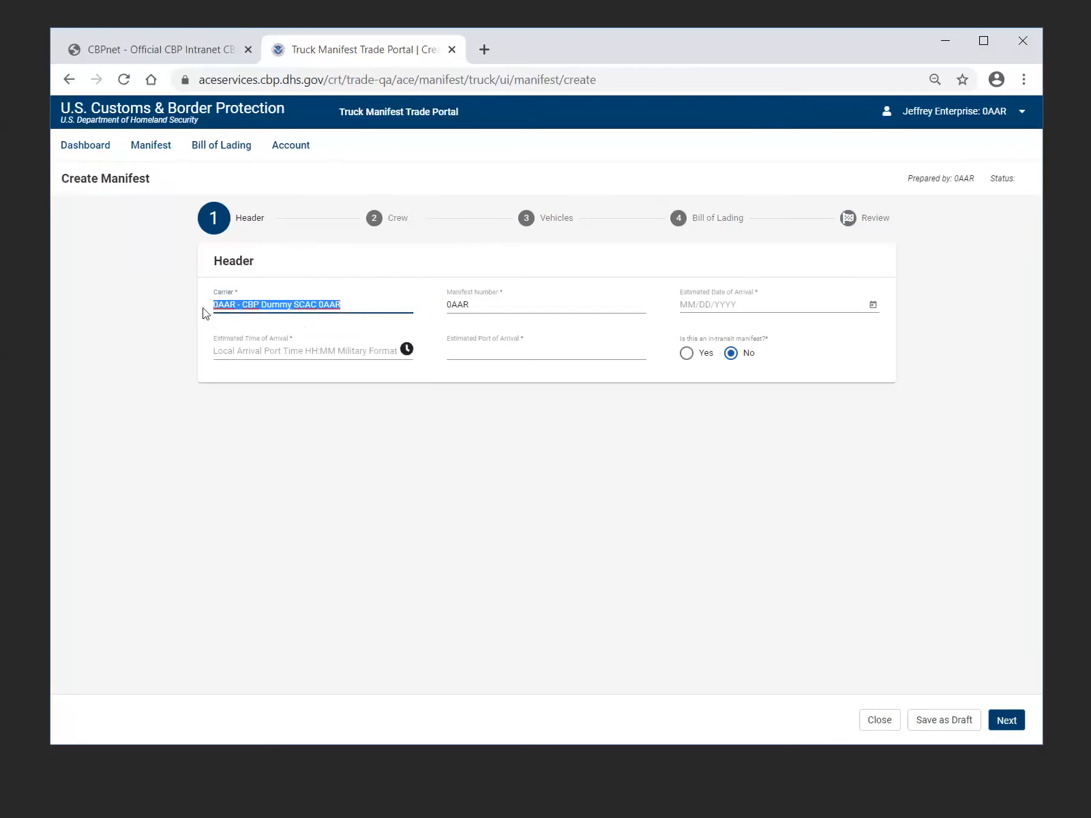
pyautogui.press('BackSpace')
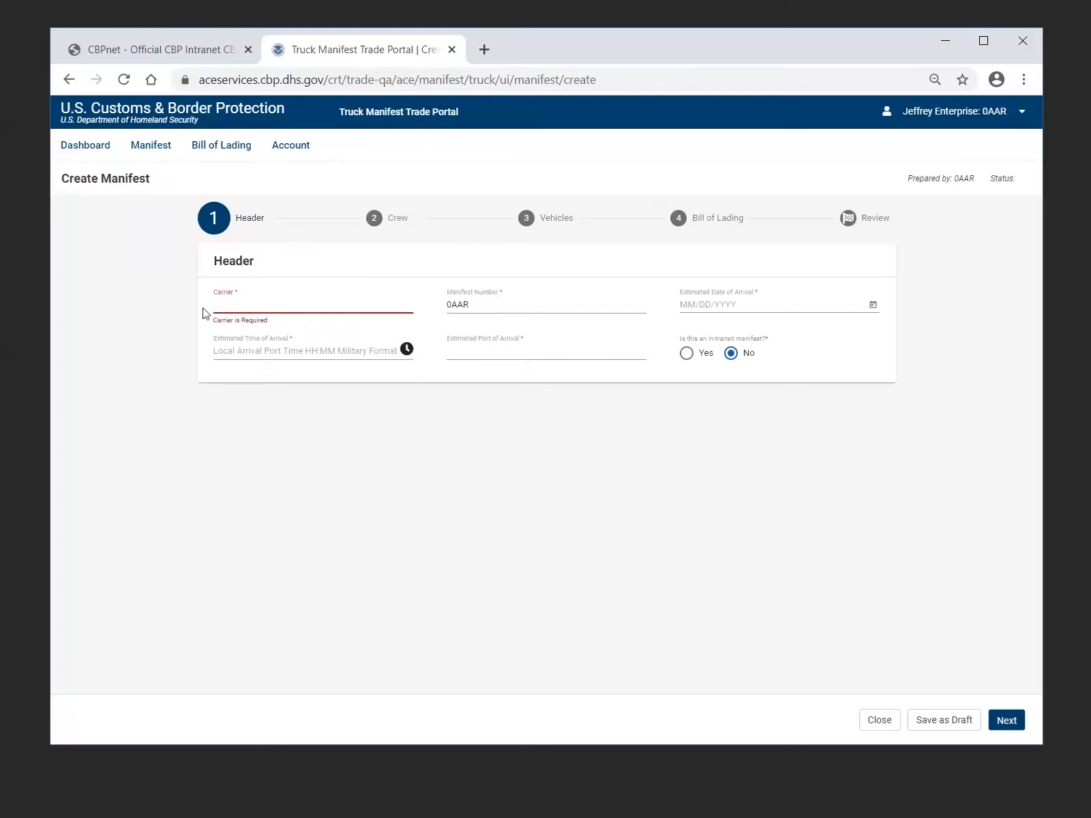
pyautogui.write('8A')
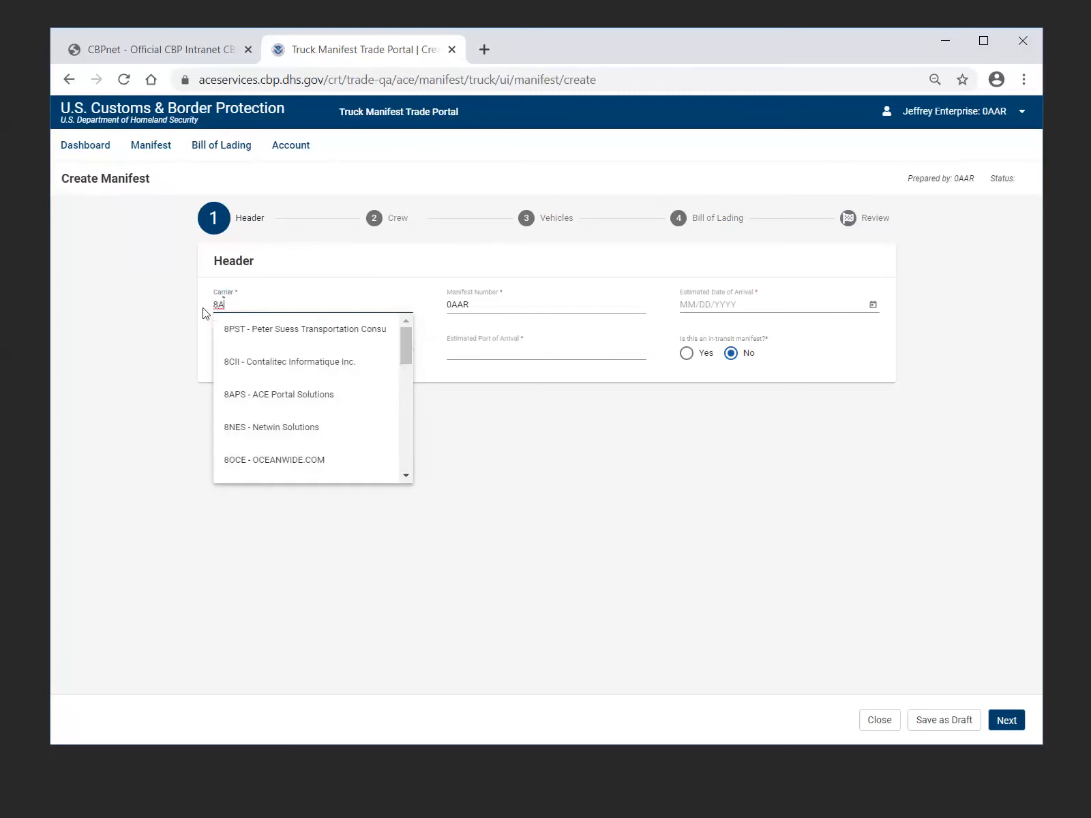
pyautogui.write('C')
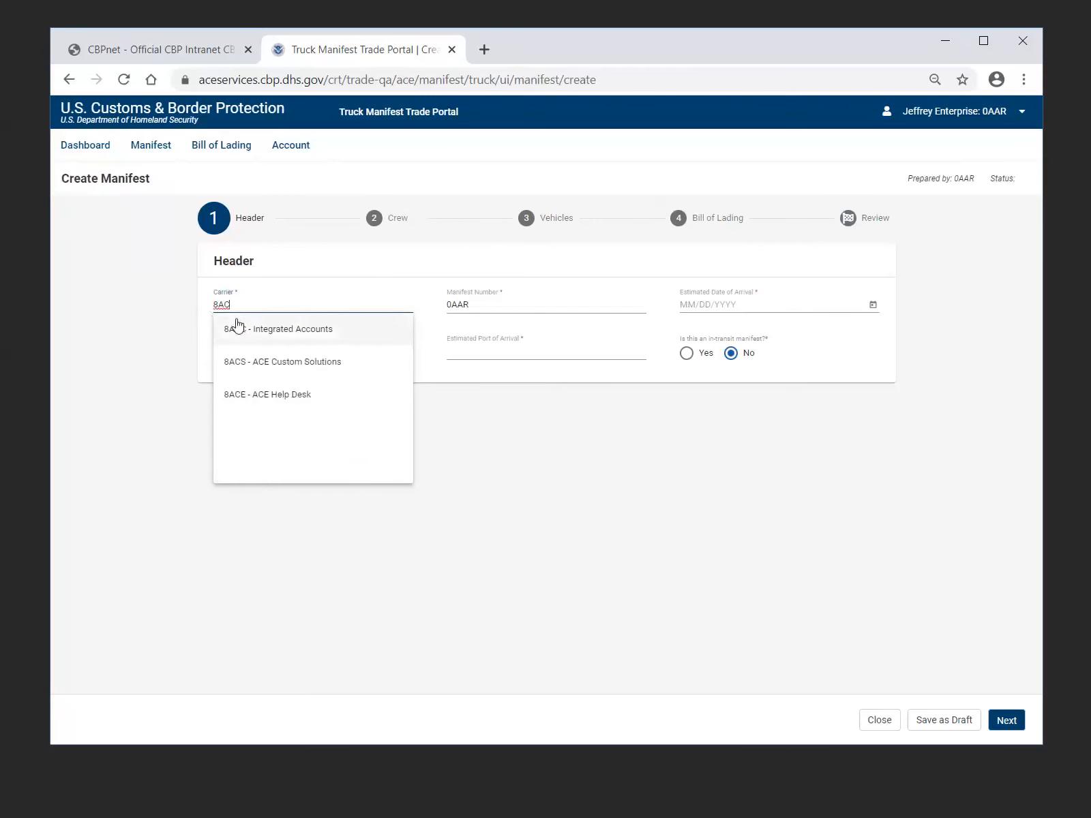
pyautogui.click(290, 407)
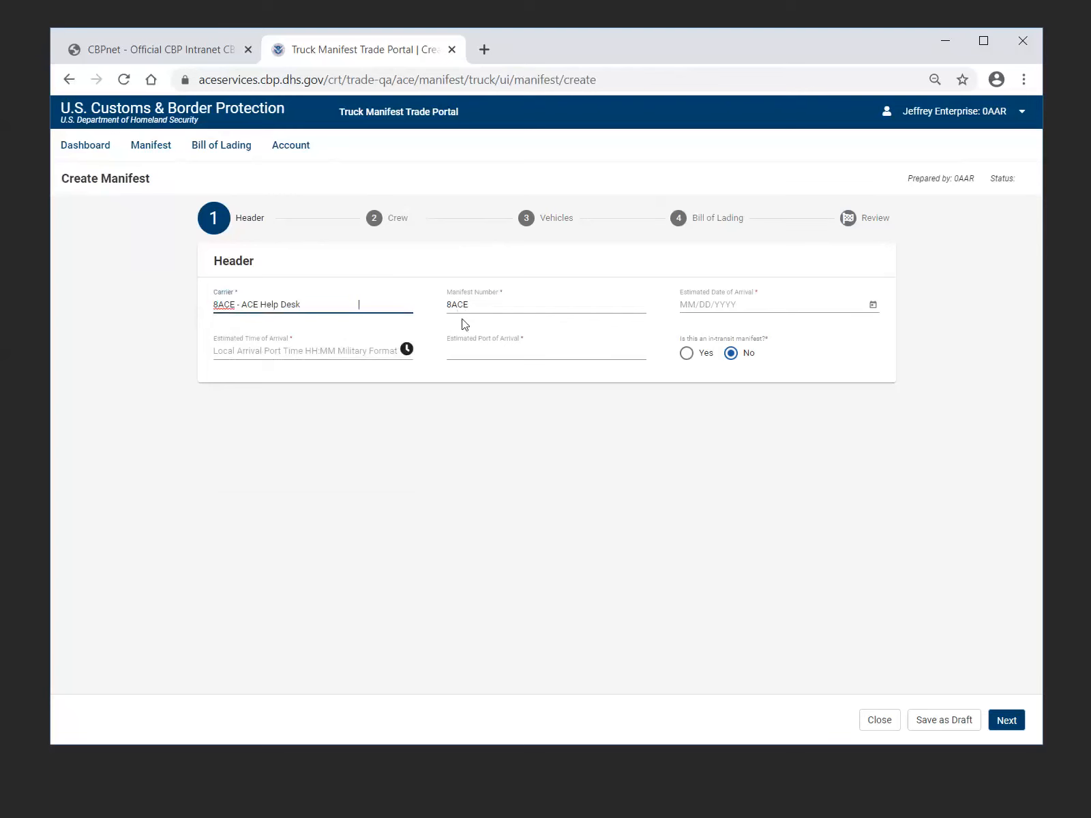
# Complete the manifest number as 8ACE 14713
pyautogui.click(489, 304)
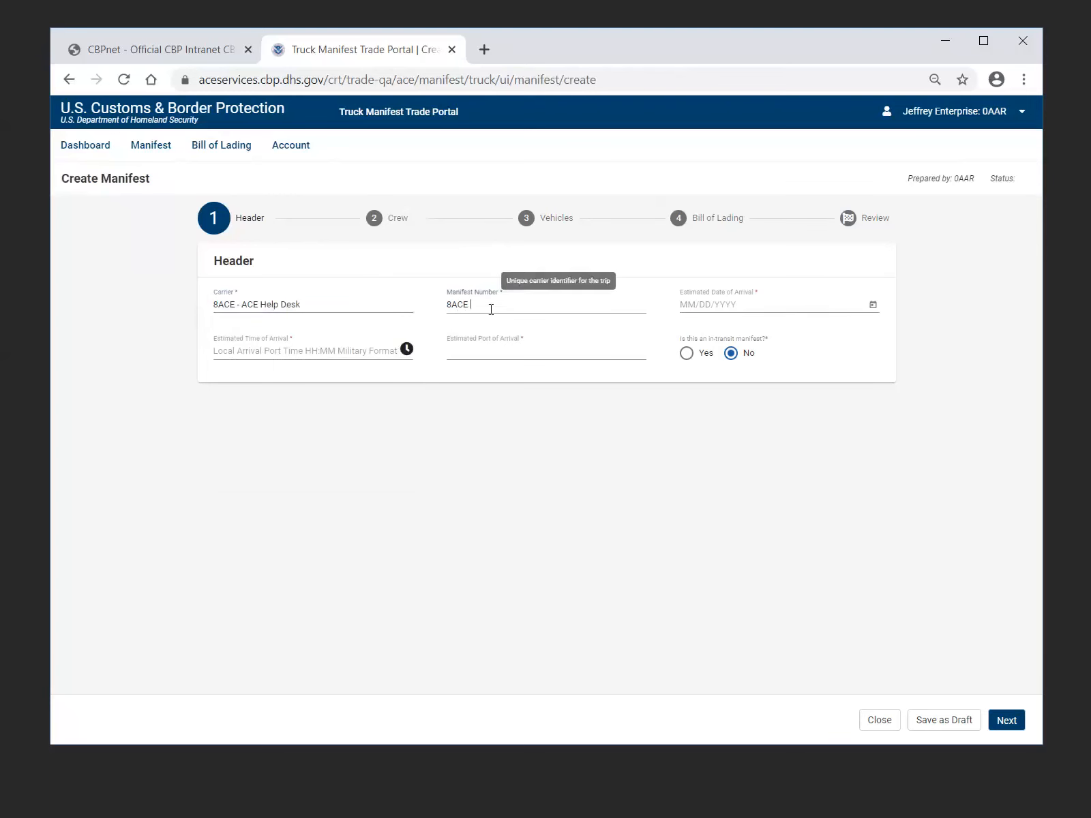
pyautogui.write('8ACE ')
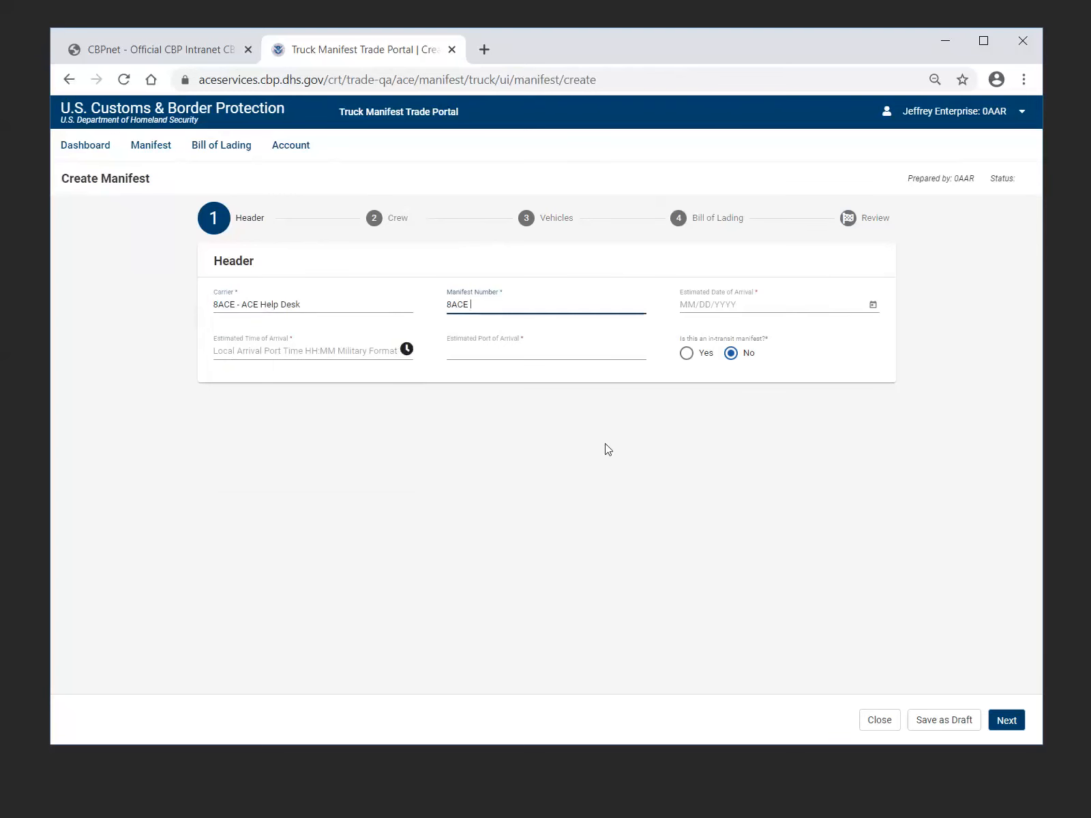
pyautogui.write('147')
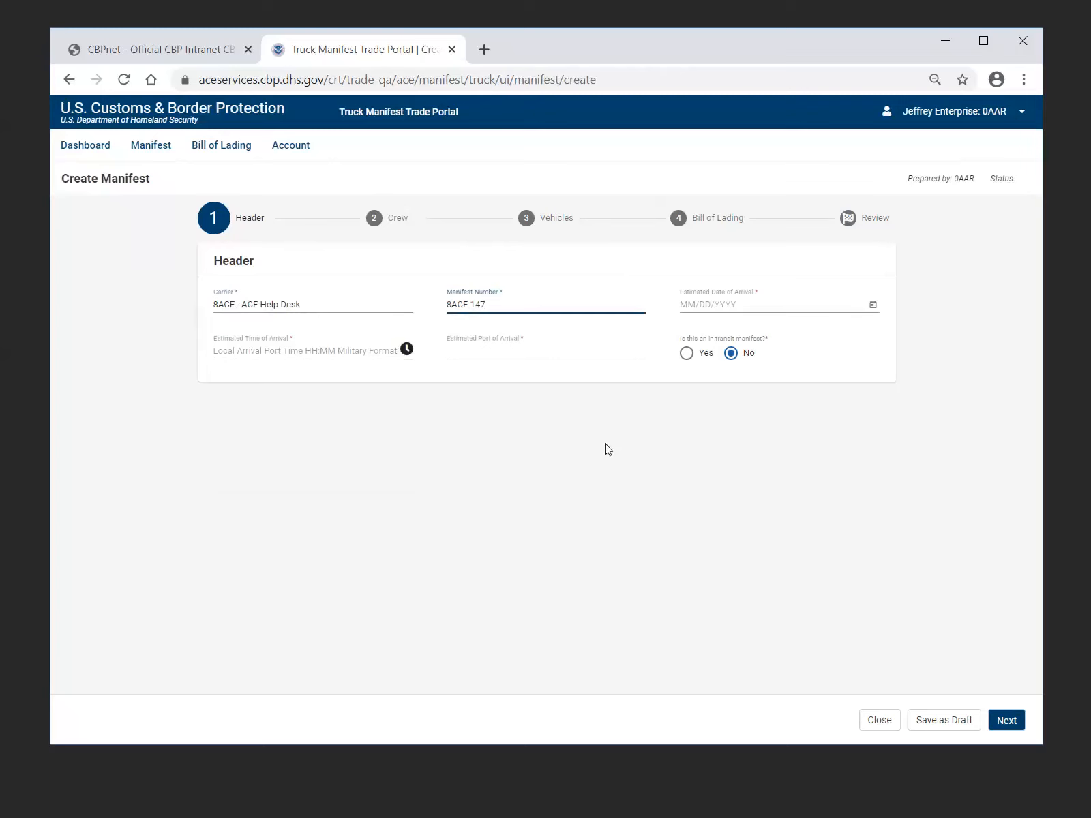
pyautogui.write('13')
# Set the estimated arrival date to 04/24/2020 and the estimated arrival time to 12:00
pyautogui.click(872, 306)
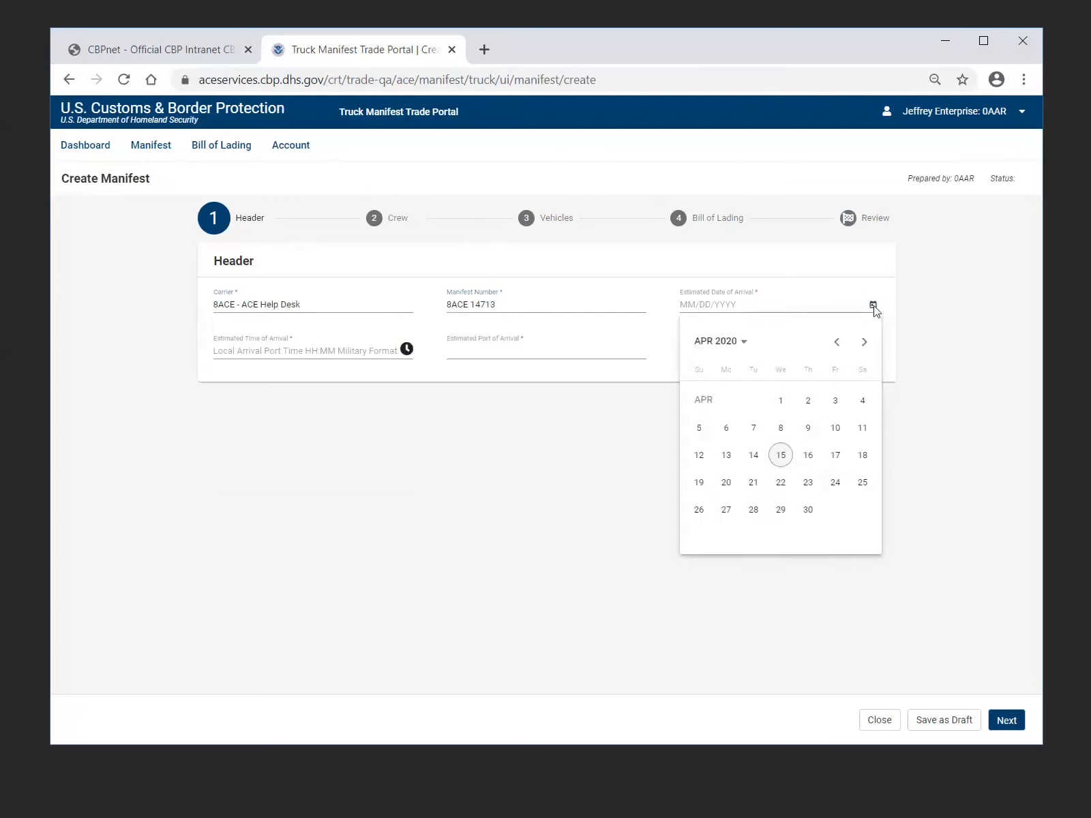
pyautogui.click(837, 483)
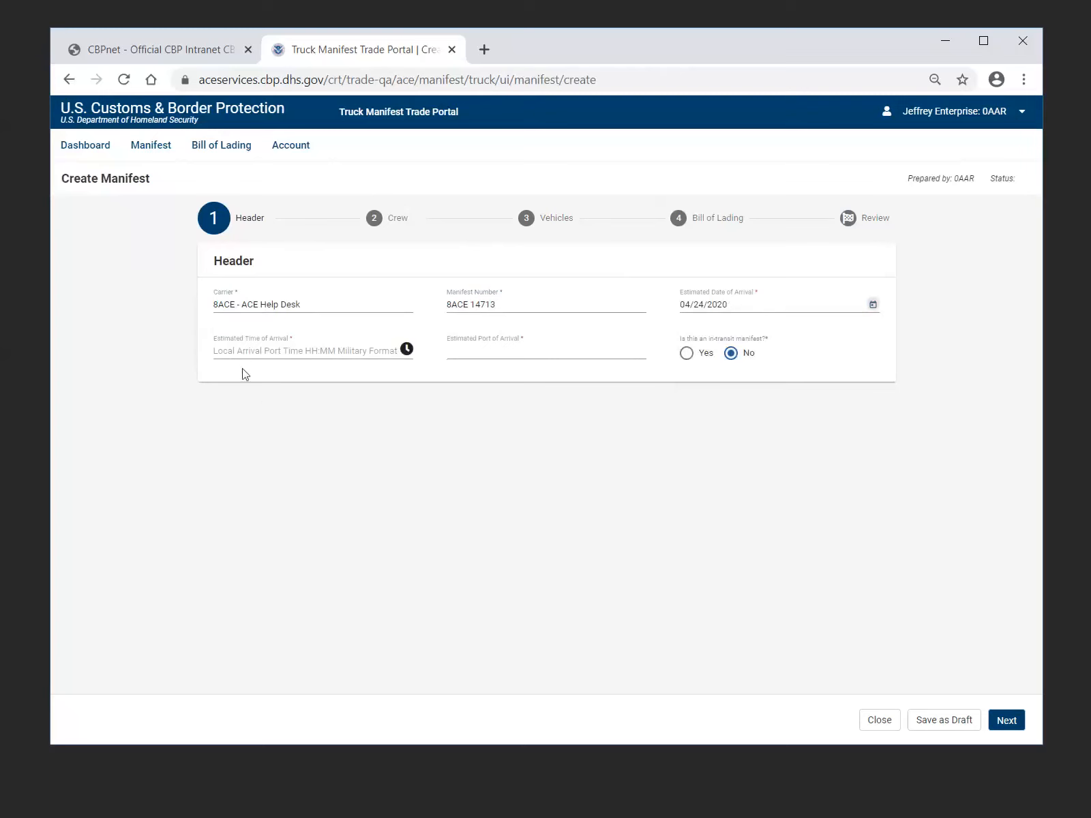
pyautogui.click(240, 351)
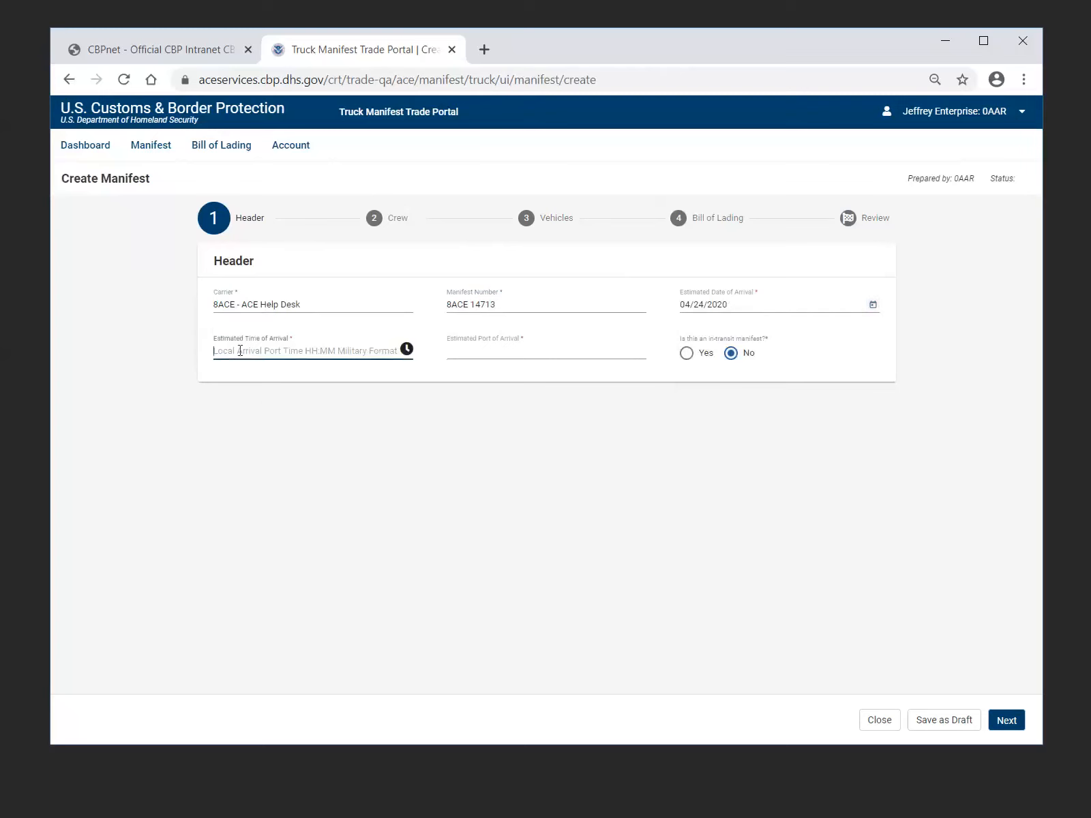
pyautogui.write('12')
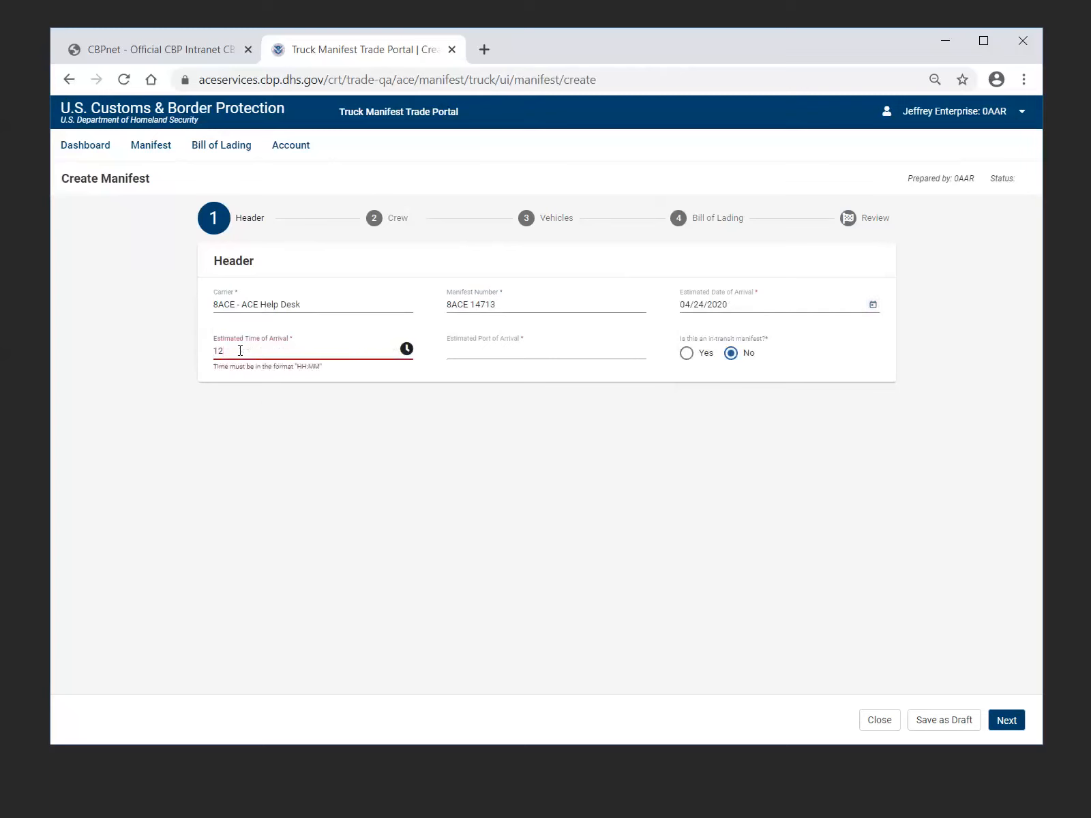
pyautogui.write(':00')
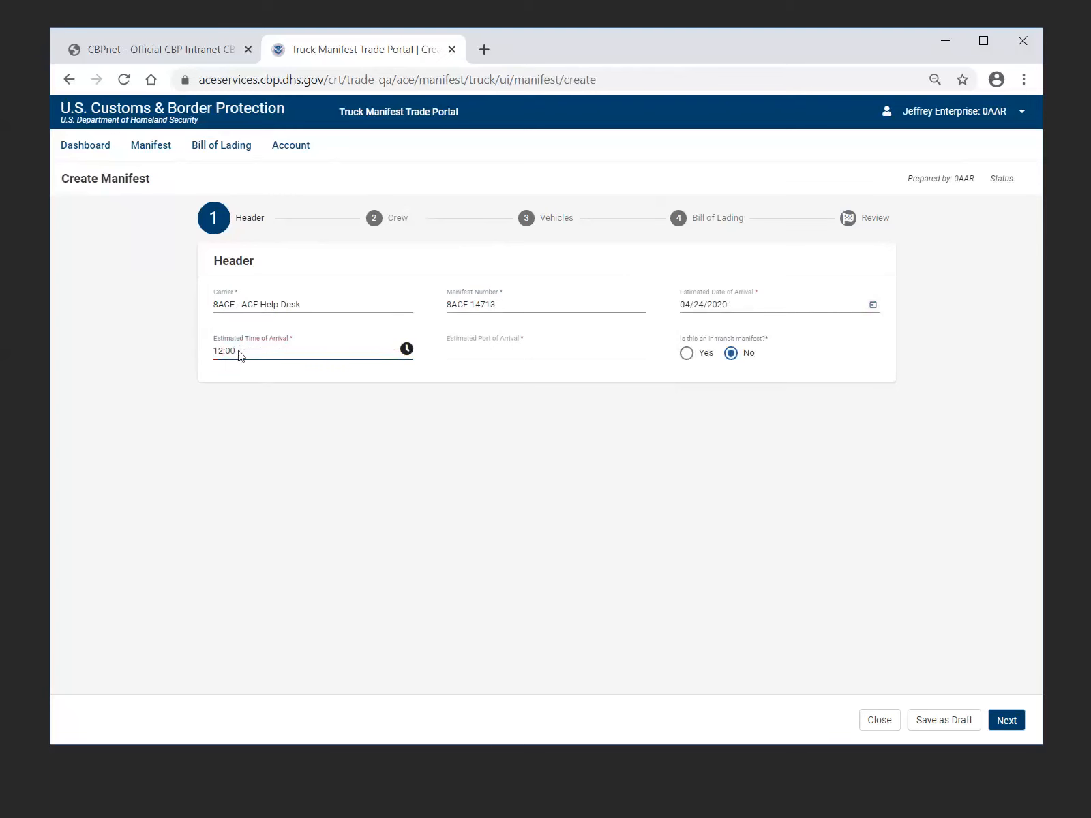
# Set the estimated port of arrival to 0901 - BUFFALO-NIAGARA FALLS, keep in-transit at No, and continue to the Crew stage
pyautogui.click(483, 353)
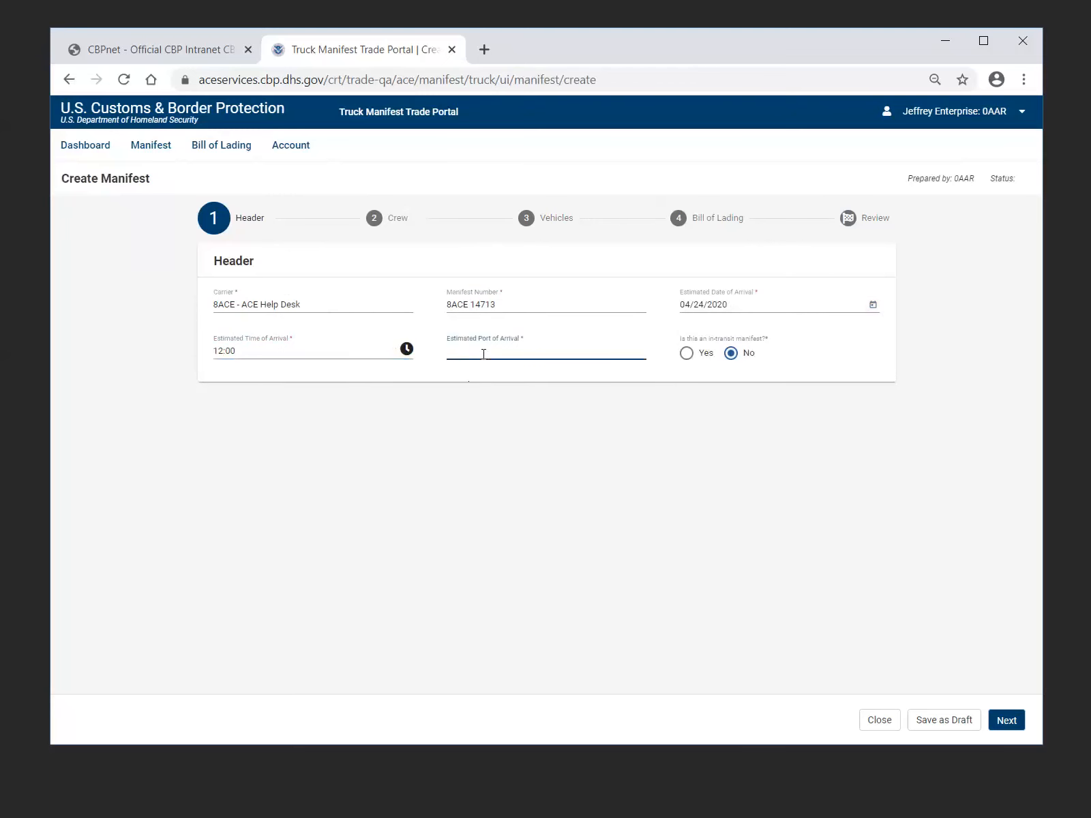
pyautogui.write('BUF')
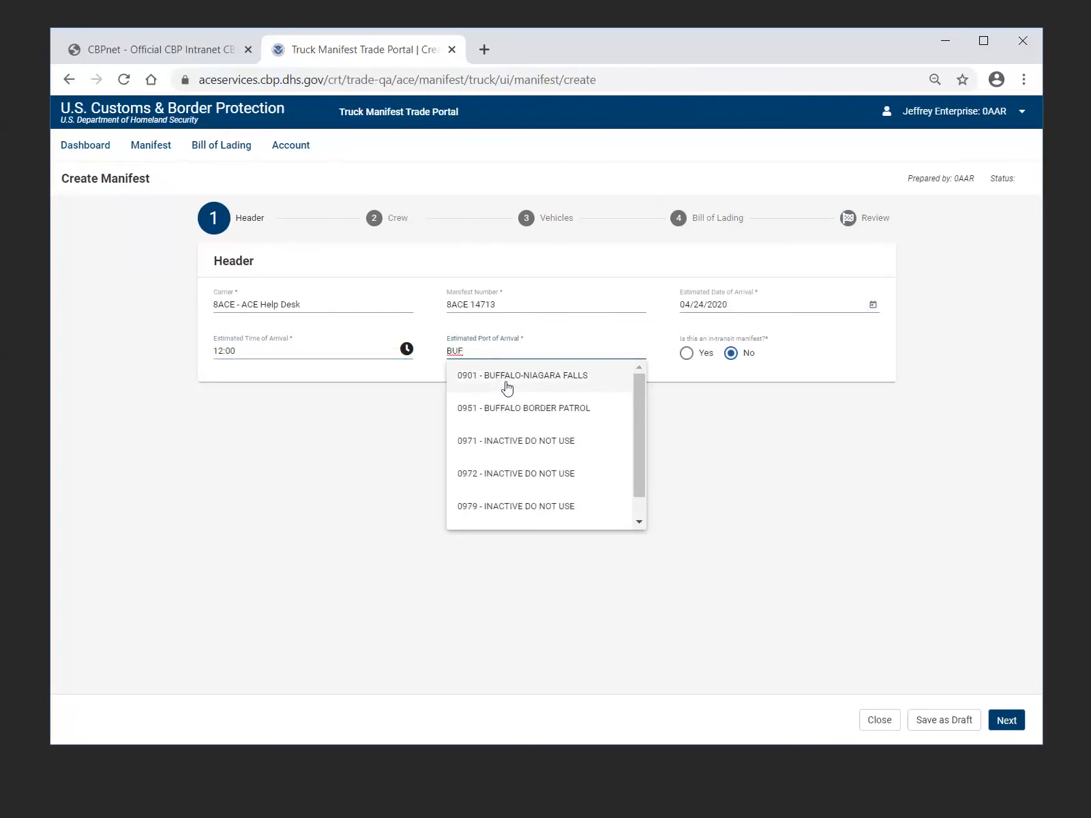
pyautogui.click(506, 388)
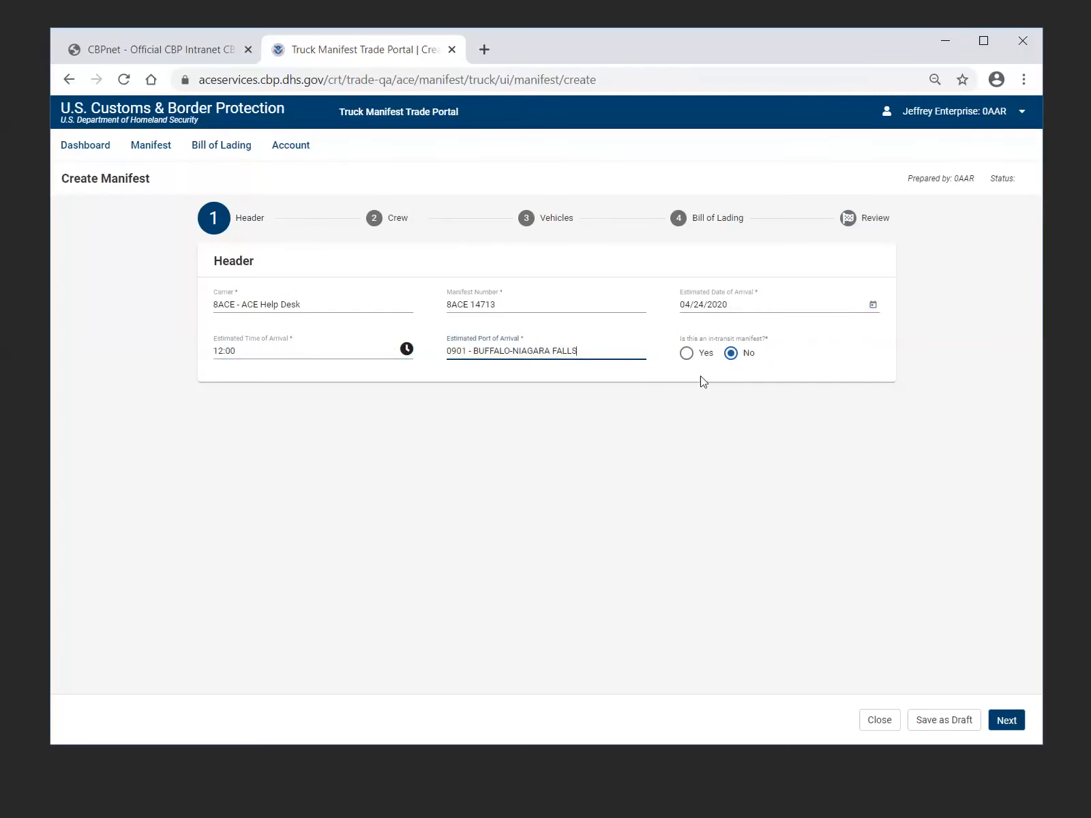
pyautogui.click(731, 355)
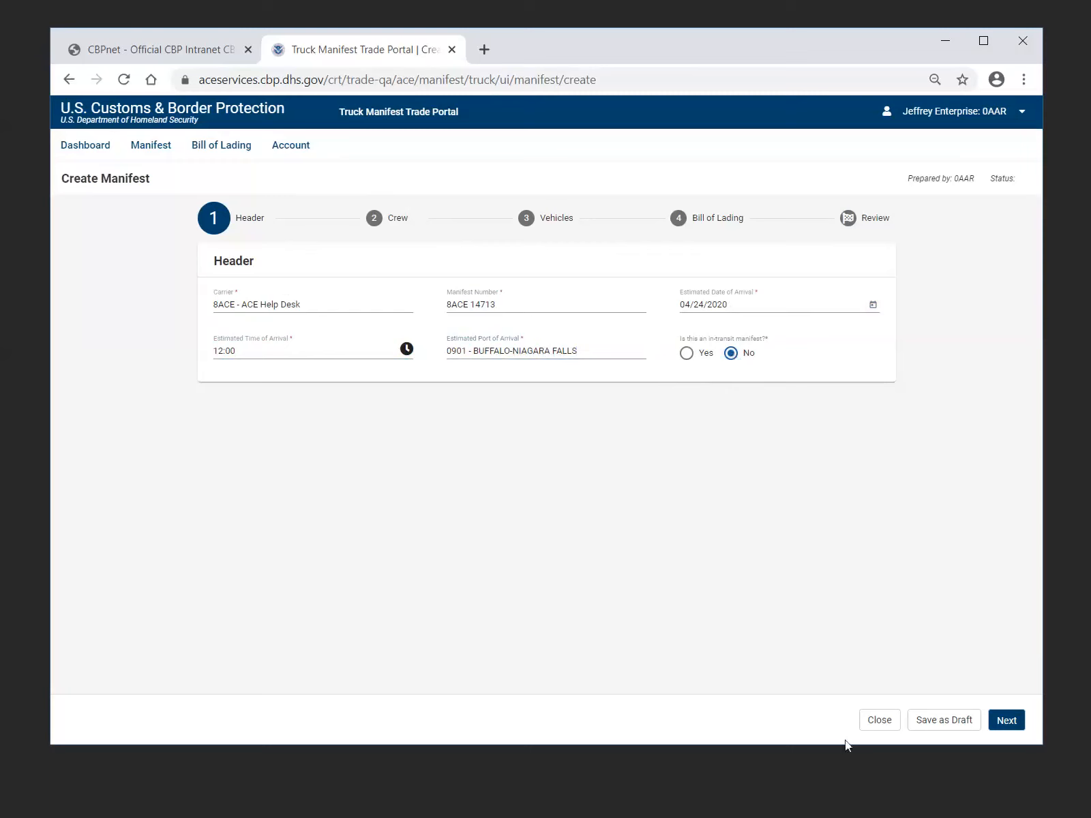
pyautogui.click(1006, 720)
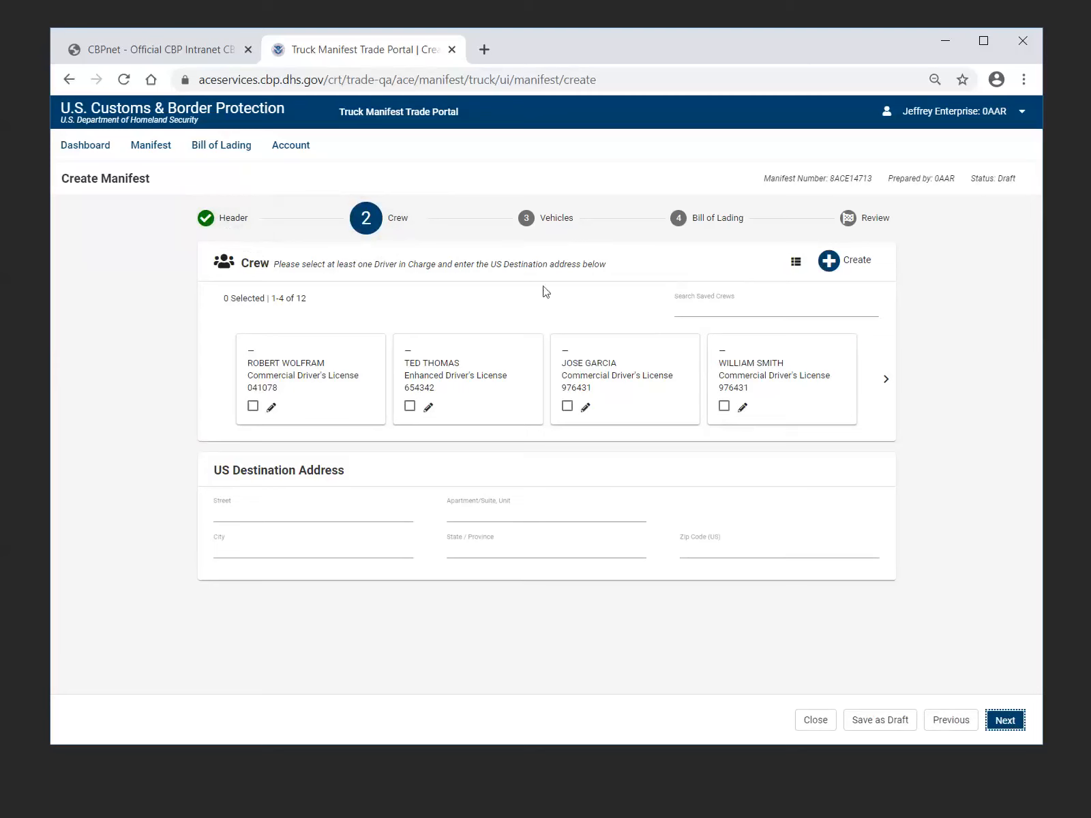
# Select the fourth saved crew member for the manifest as the driver in charge
pyautogui.click(724, 407)
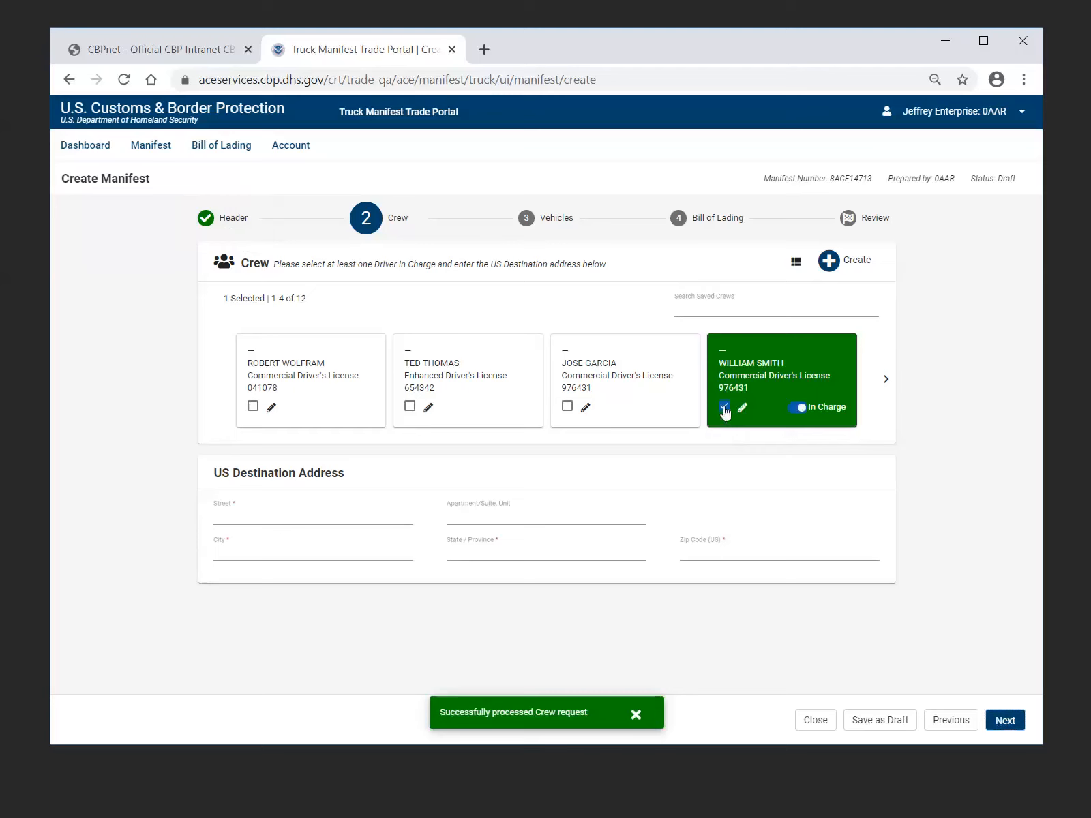
pyautogui.click(779, 414)
pyautogui.click(777, 407)
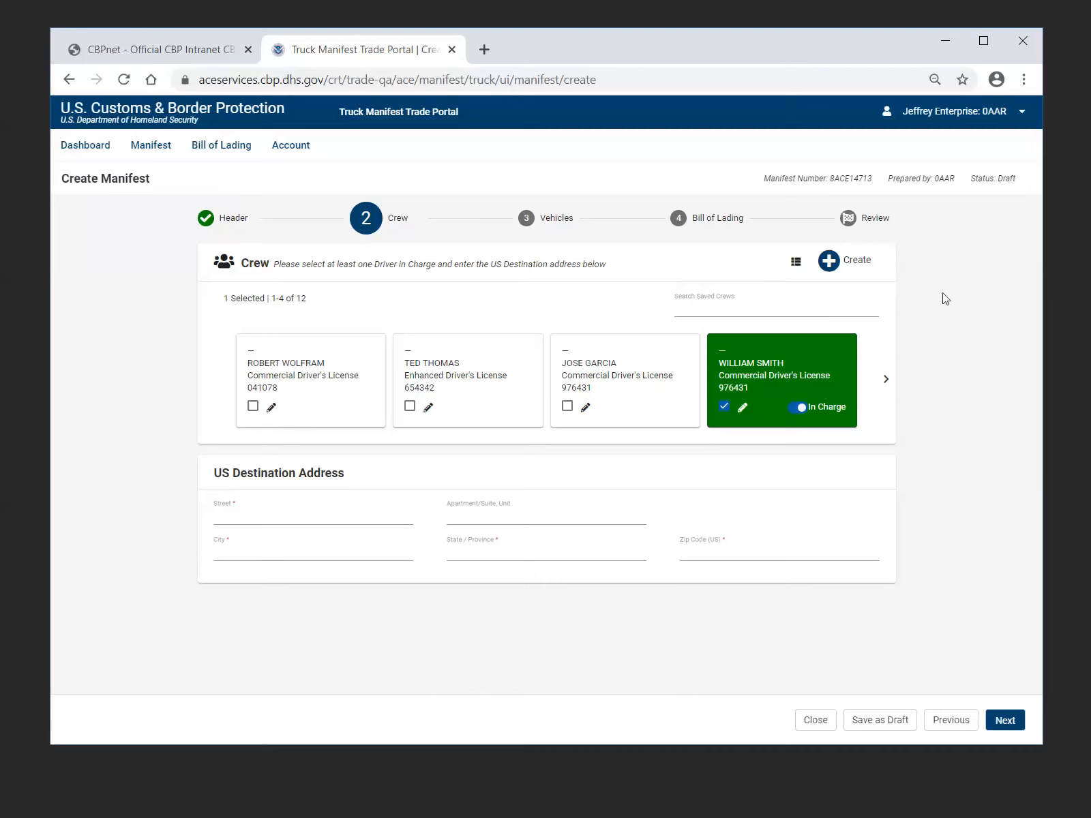
# View the new crew form for Driver with FAST ID and Passenger, and cancel it
pyautogui.click(857, 274)
pyautogui.click(855, 262)
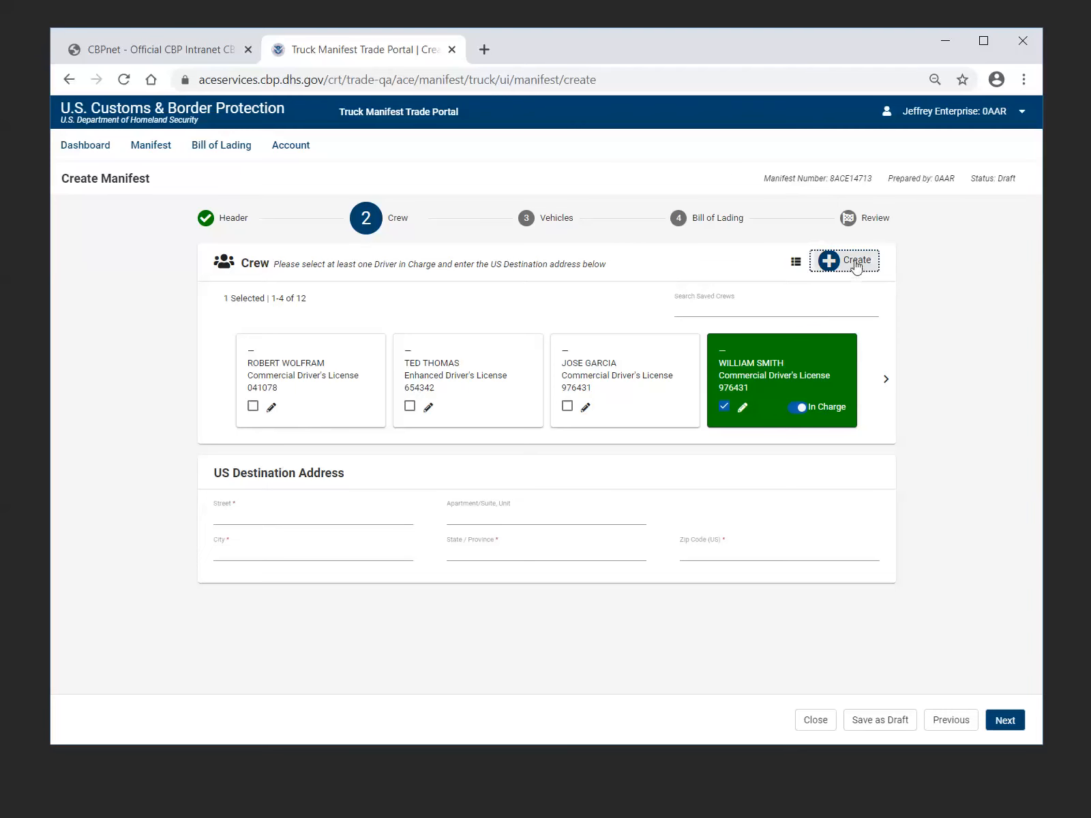
pyautogui.click(857, 266)
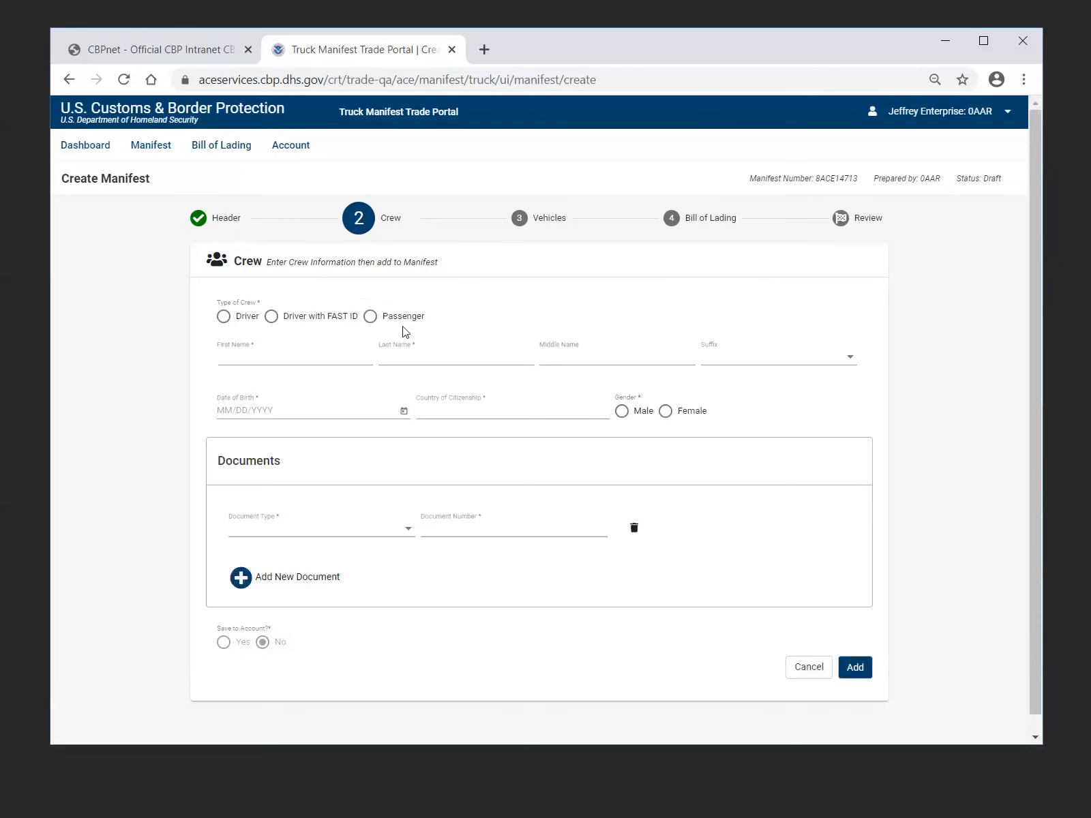
pyautogui.click(272, 321)
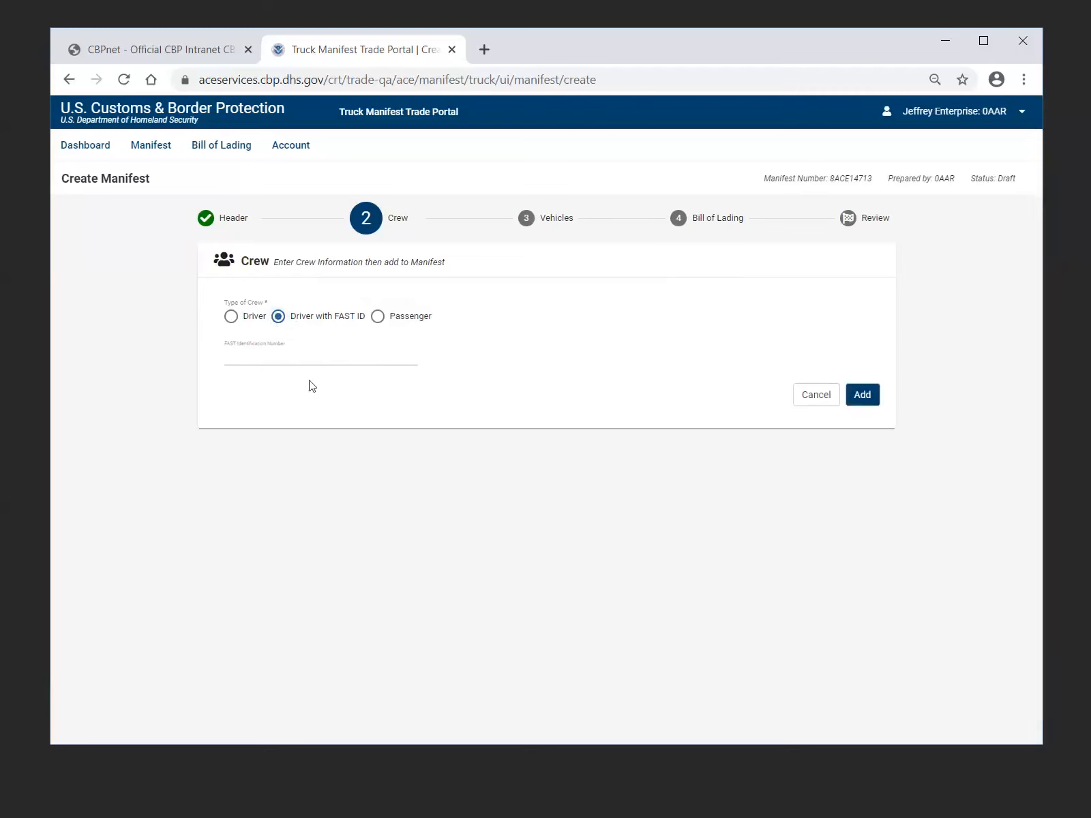
pyautogui.click(378, 317)
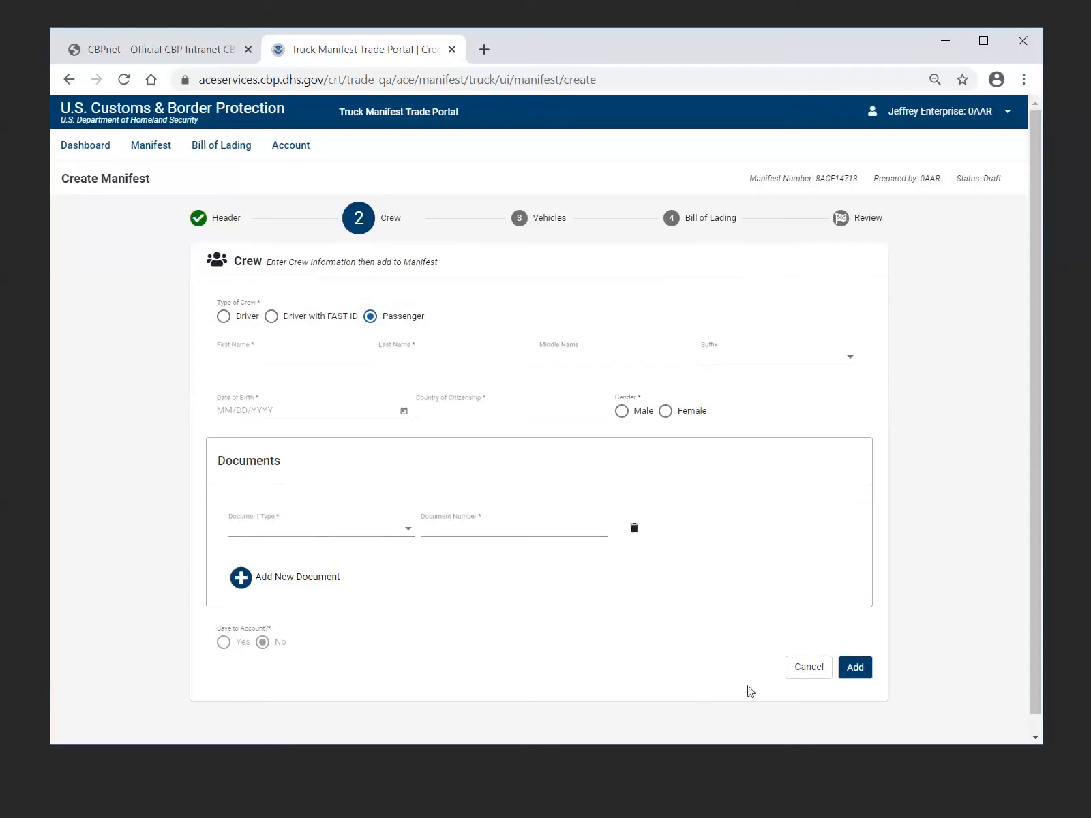
pyautogui.click(804, 672)
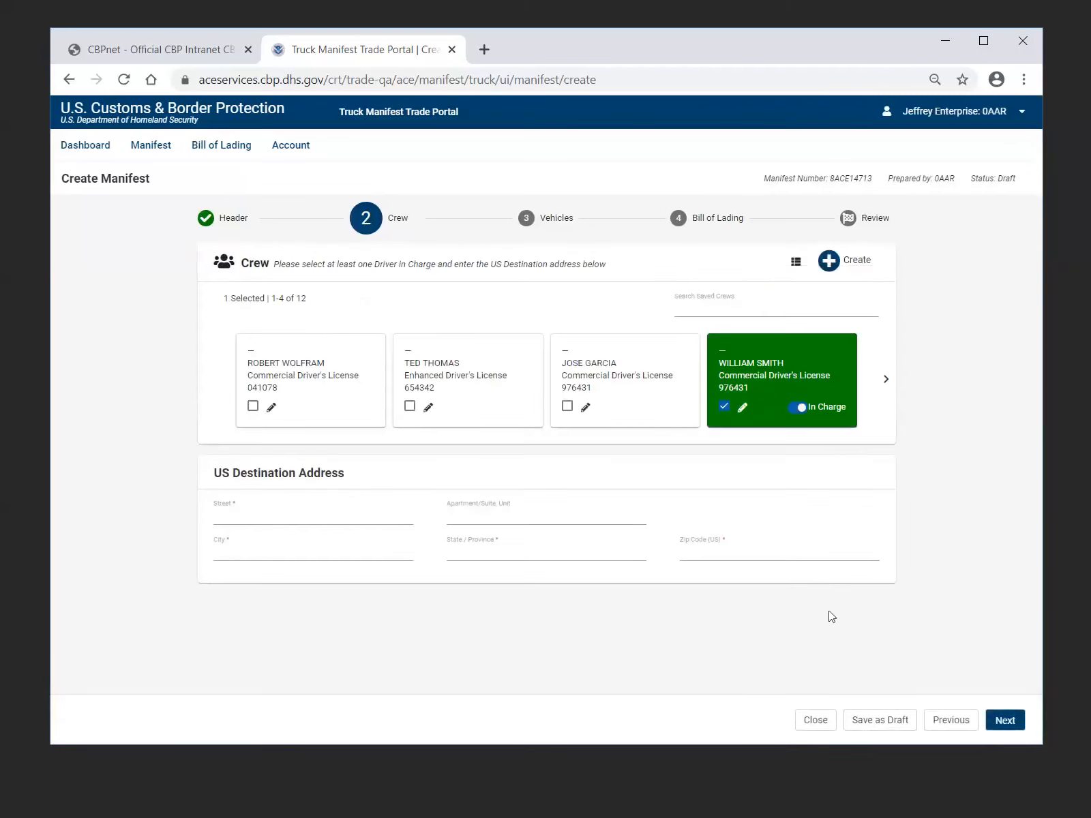
# Advance to the Vehicles stage with the US destination address left blank, and return to the Crew stage to check its required fields
pyautogui.click(1007, 728)
pyautogui.click(1007, 728)
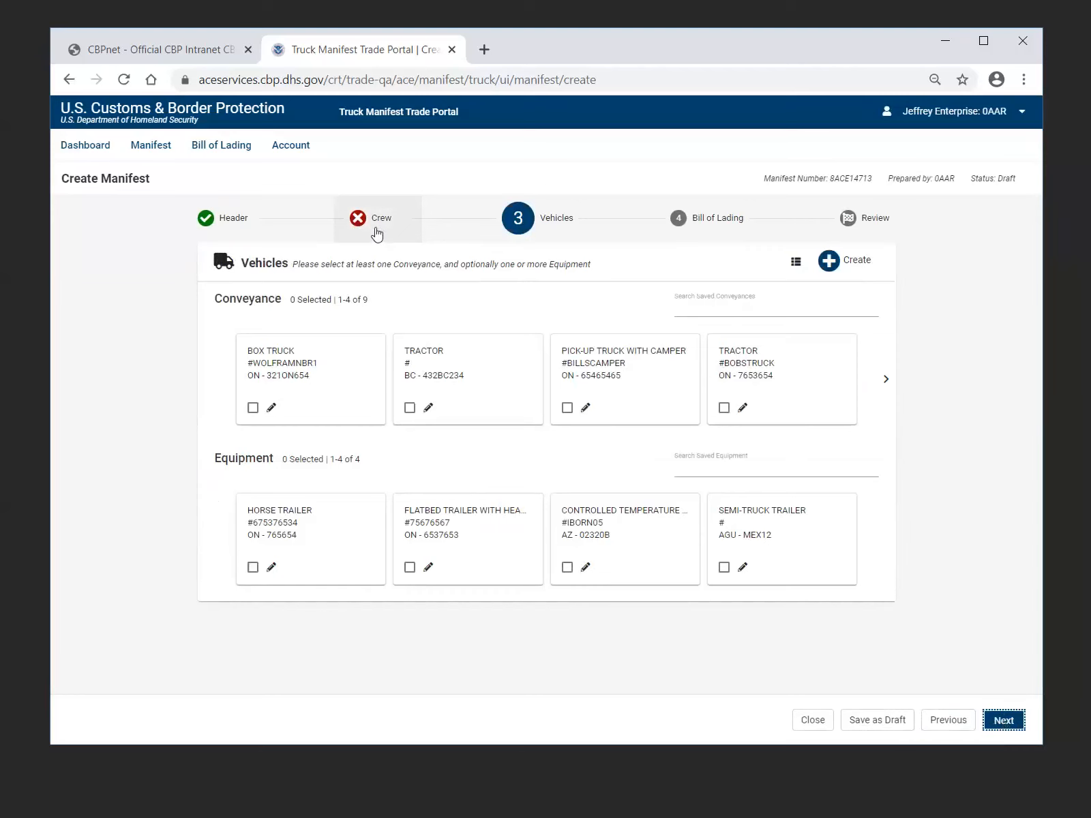
pyautogui.click(377, 234)
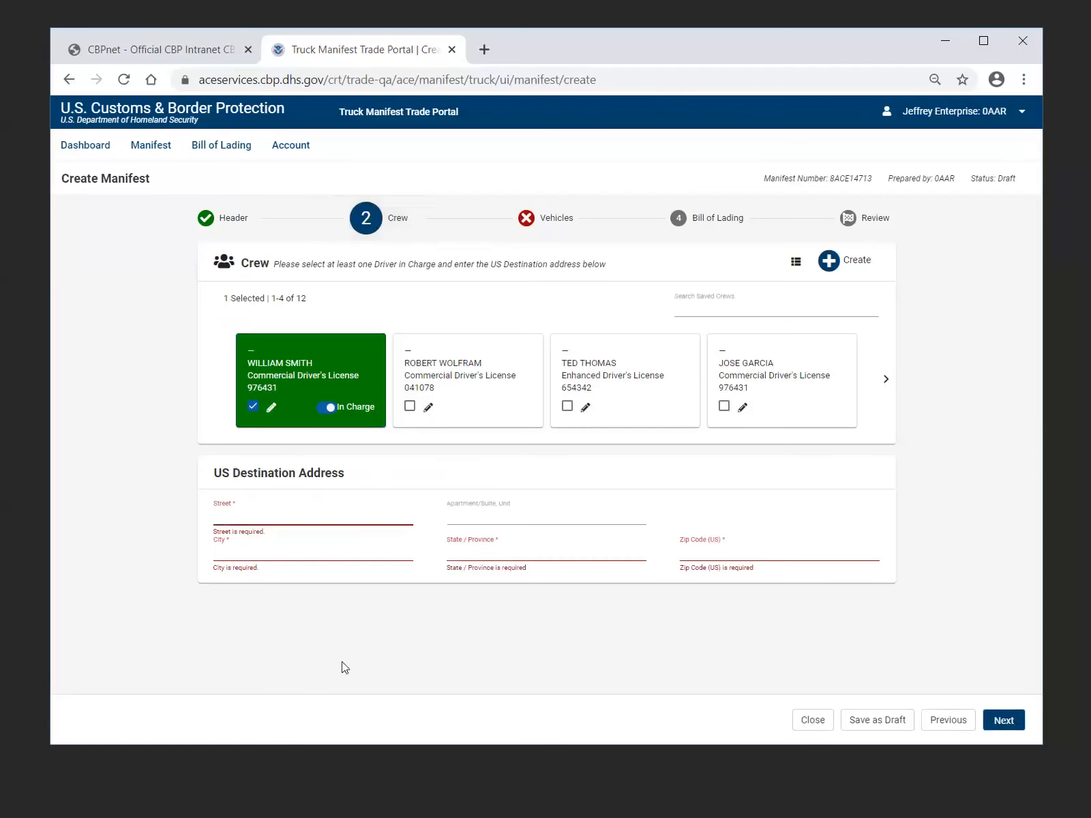
# Fill in the street, city, state and ZIP code of the US destination address, and continue to the Vehicles stage
pyautogui.write('123 ACE BLVD')
pyautogui.click(274, 551)
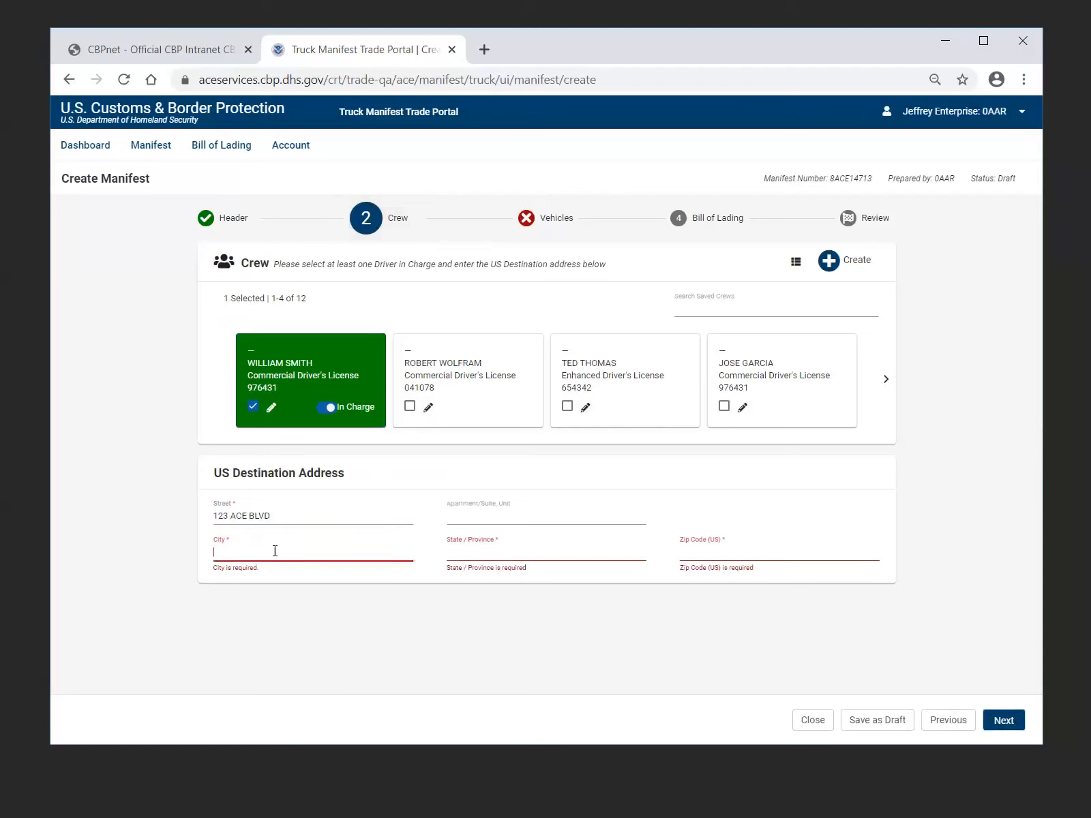
pyautogui.write('BUFFALO')
pyautogui.press('Tab')
pyautogui.write('NY')
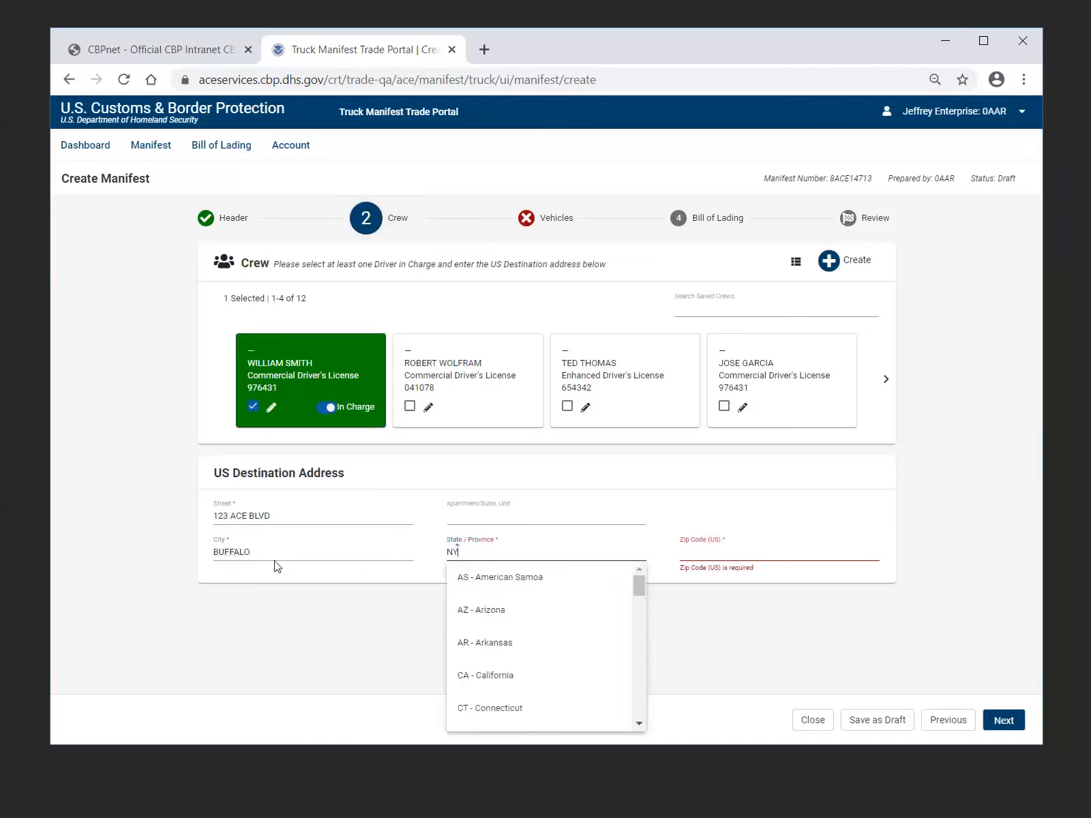
pyautogui.click(502, 579)
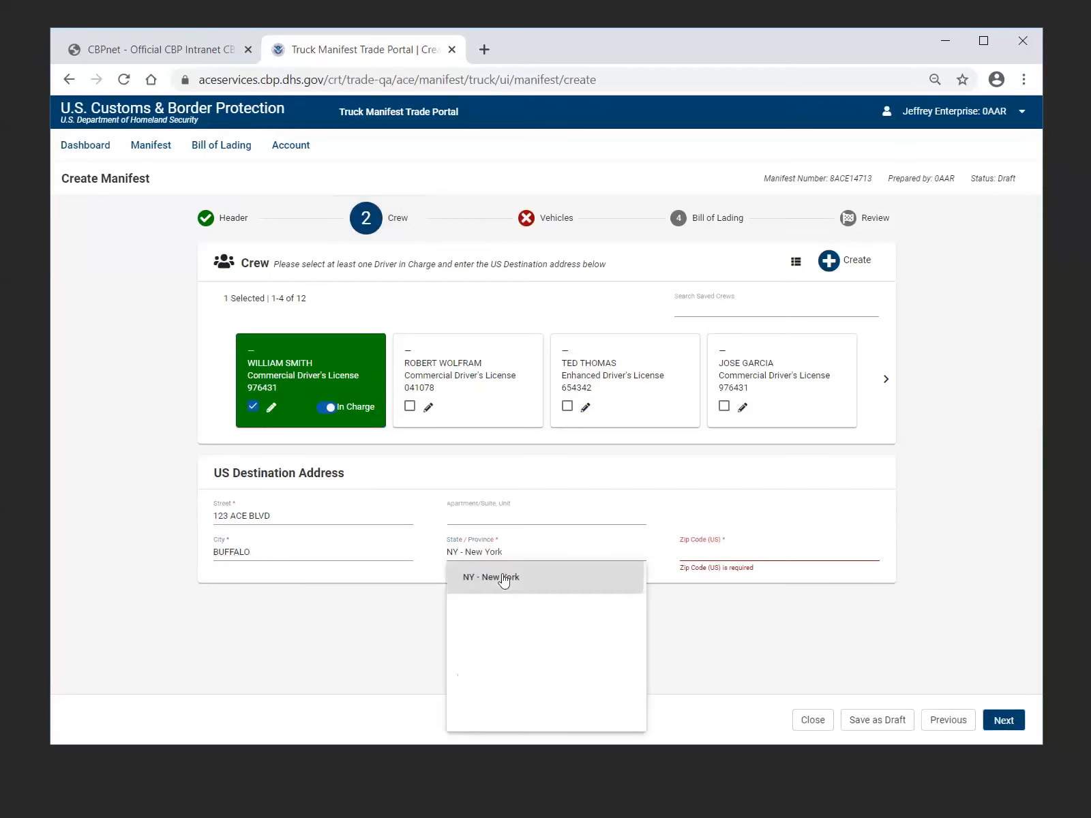
pyautogui.click(727, 550)
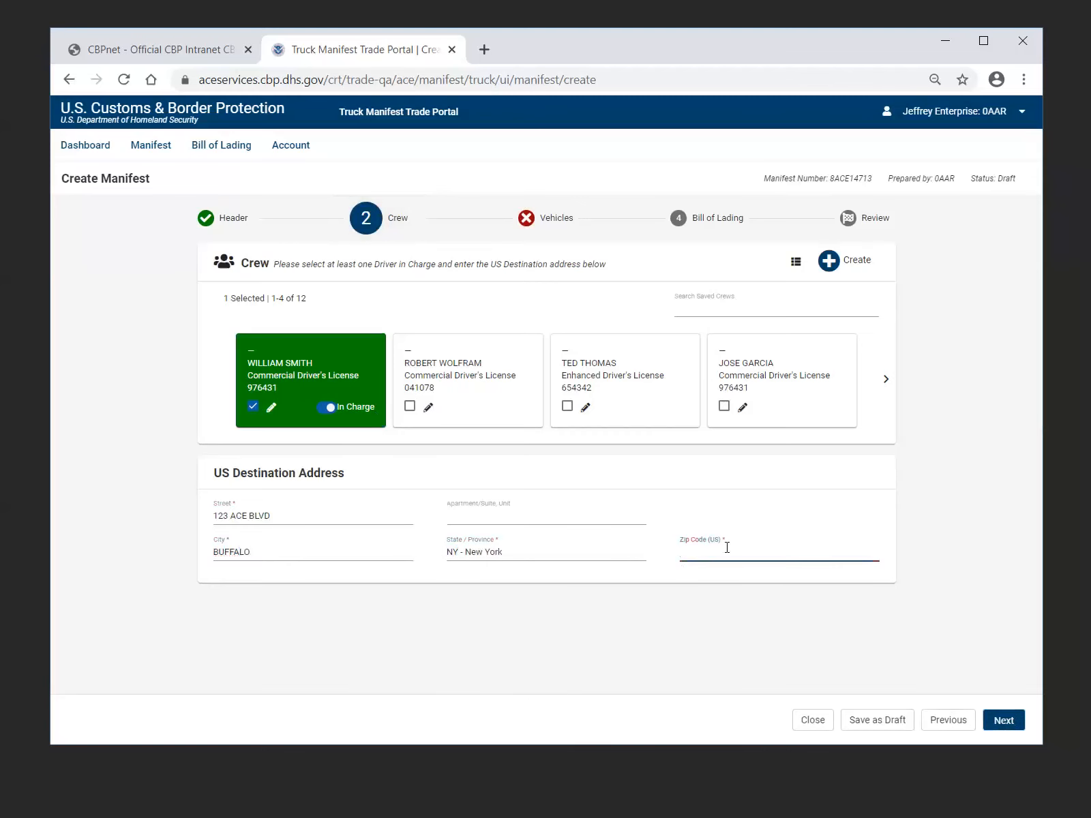
pyautogui.write('14213')
pyautogui.click(1014, 722)
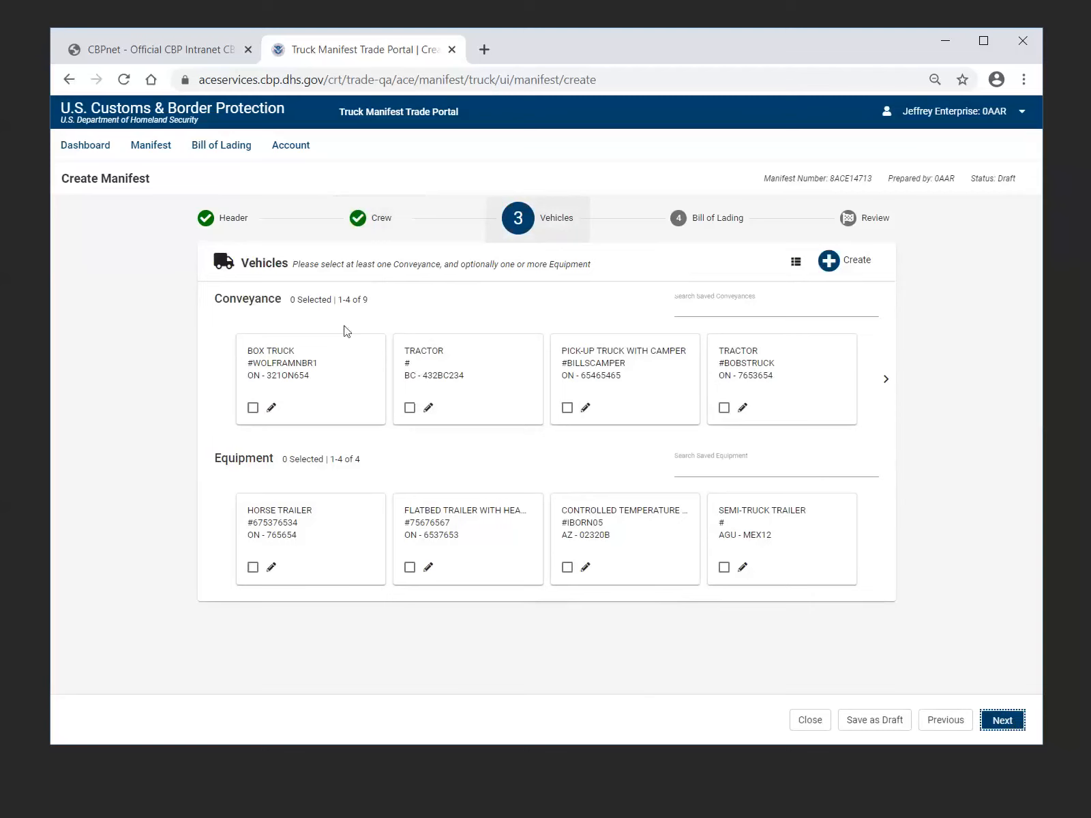
# Select the tractor registered in BC as the conveyance and the semi-truck trailer as the equipment for the manifest
pyautogui.click(410, 411)
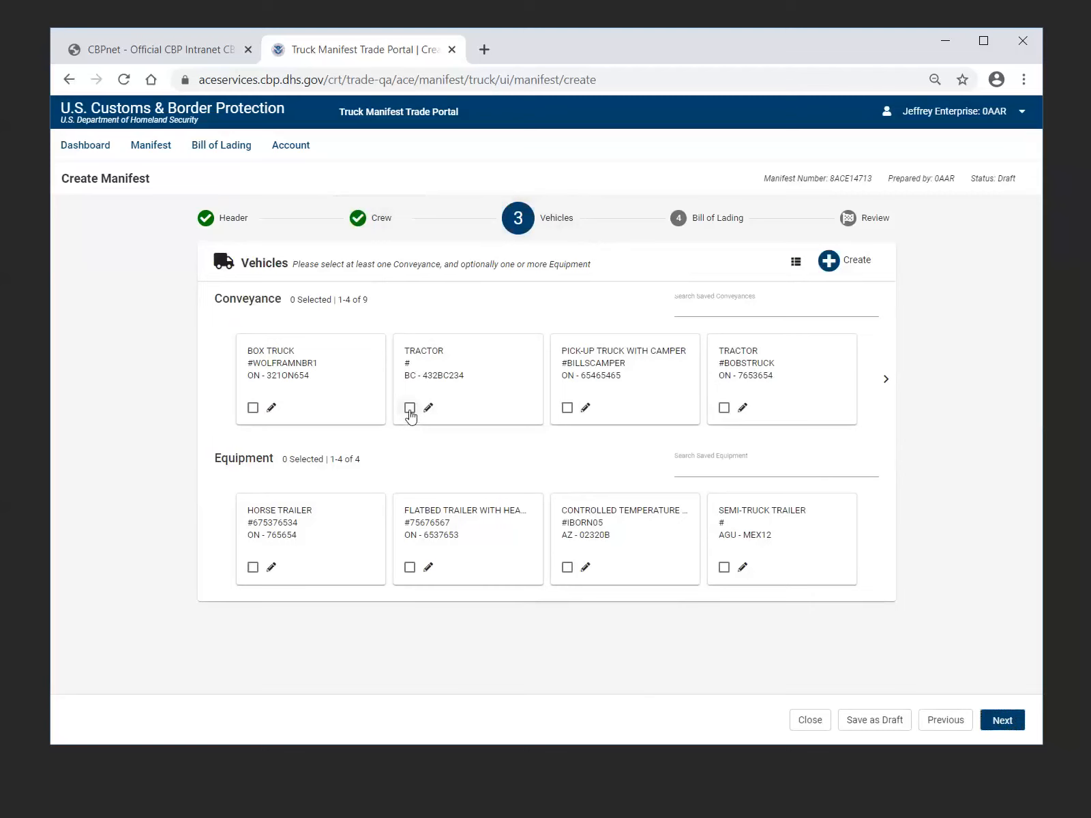
pyautogui.click(724, 568)
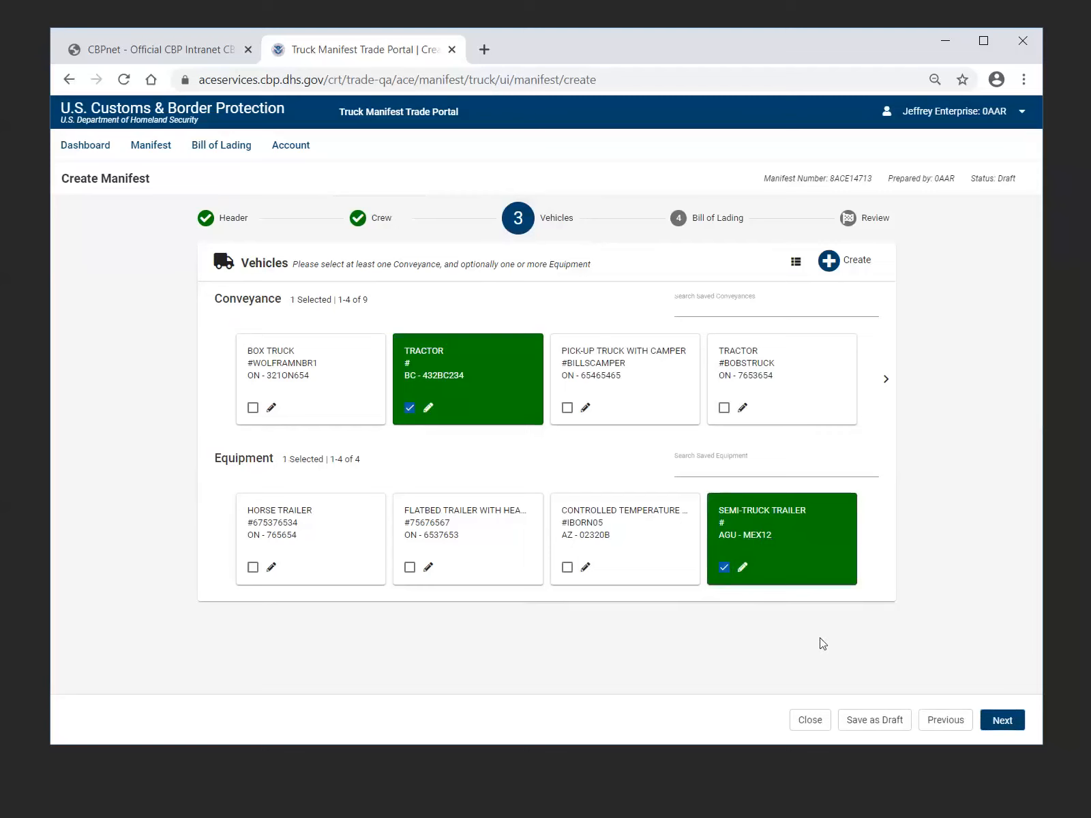
# View the new vehicle form for both Conveyance and Equipment, and cancel it without adding a vehicle
pyautogui.click(866, 265)
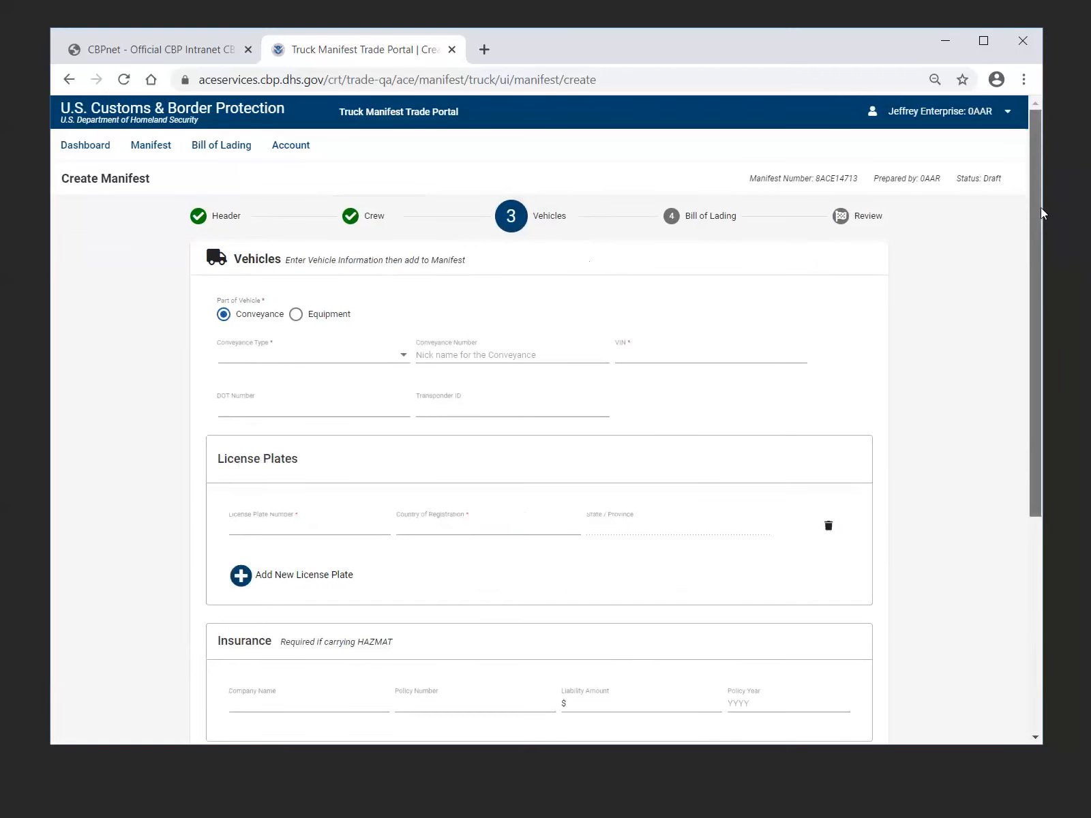
pyautogui.moveTo(1040, 207); pyautogui.dragTo(1032, 289)
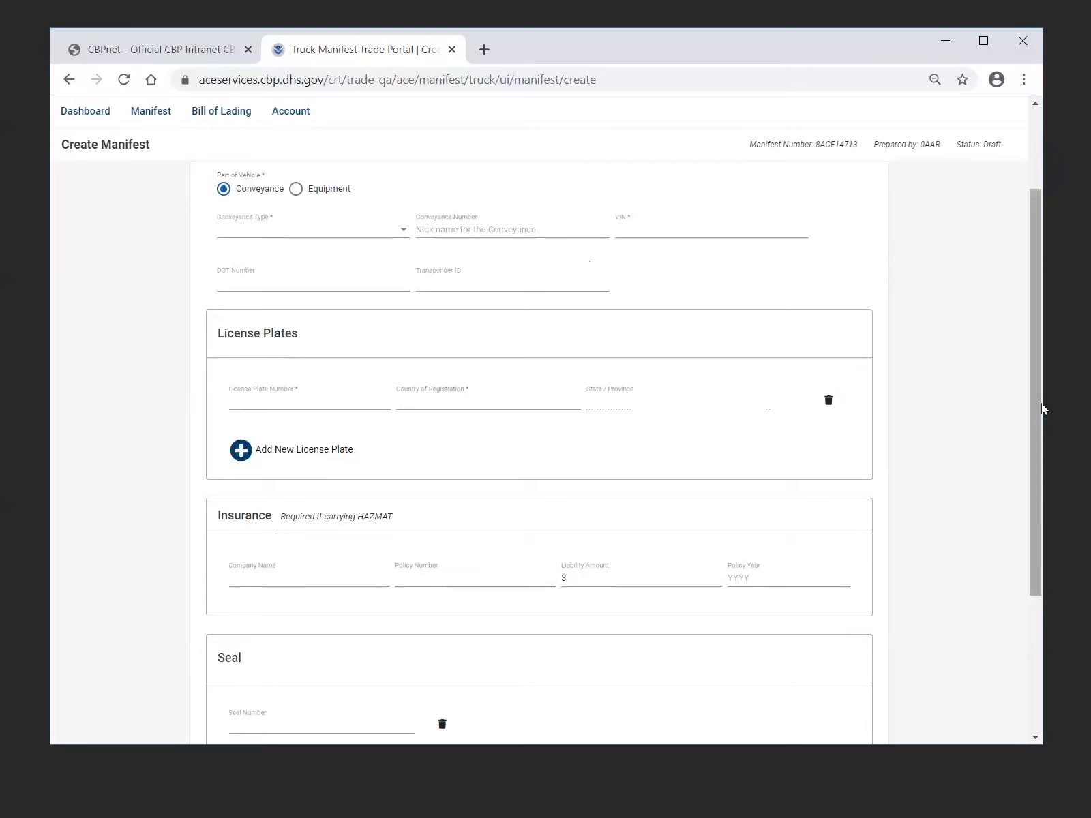
pyautogui.moveTo(1035, 404); pyautogui.dragTo(1031, 416)
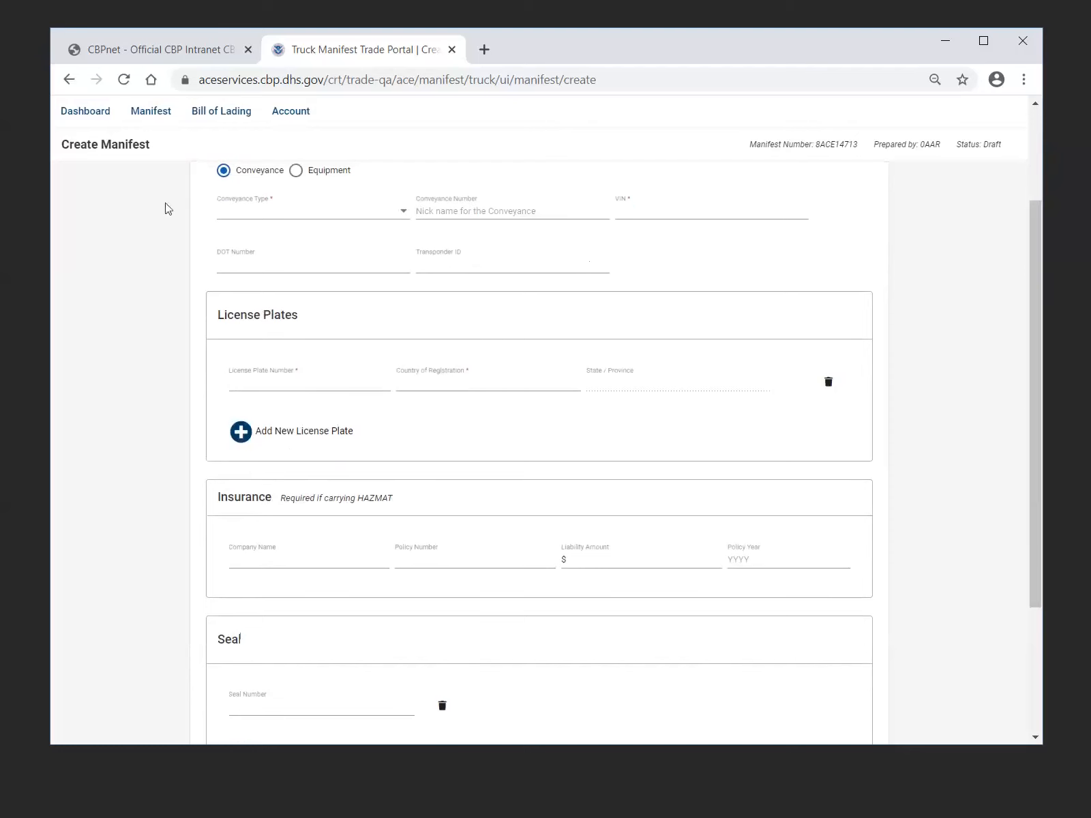
pyautogui.click(296, 171)
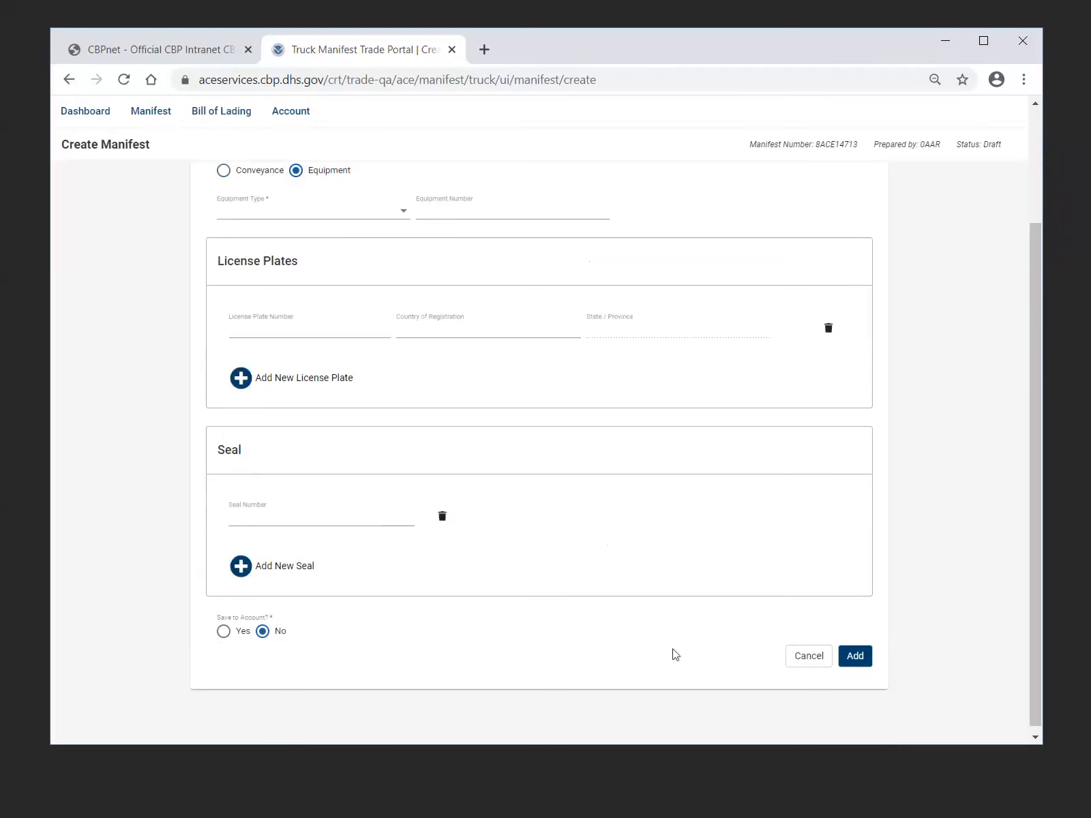
pyautogui.click(809, 662)
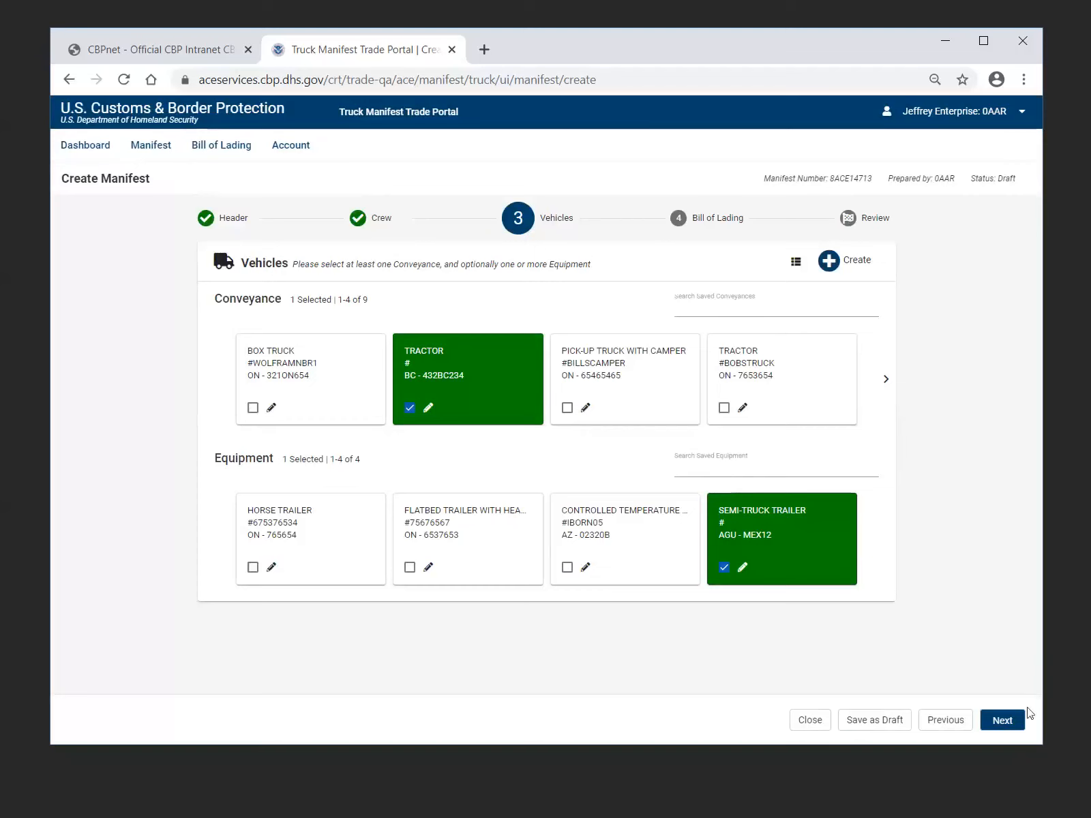
# Continue to the manifest's Bill of Lading stage and start creating a new bill of lading
pyautogui.click(1001, 723)
pyautogui.click(1000, 721)
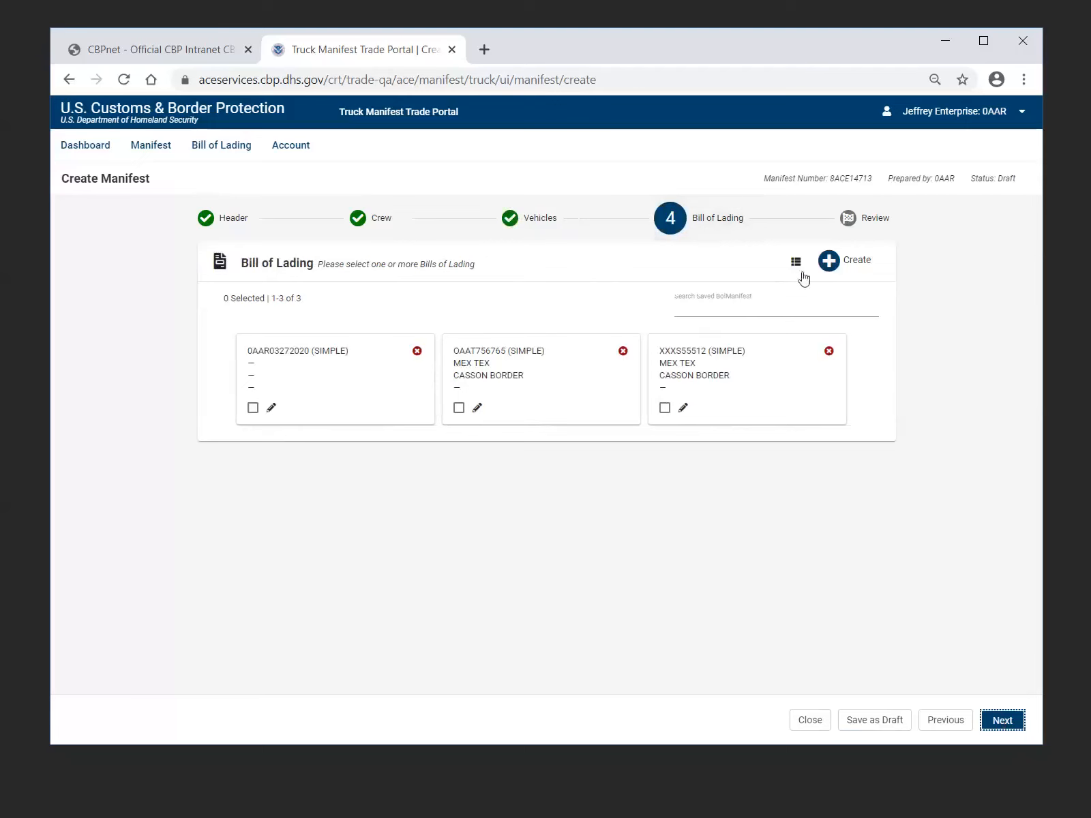
pyautogui.click(869, 273)
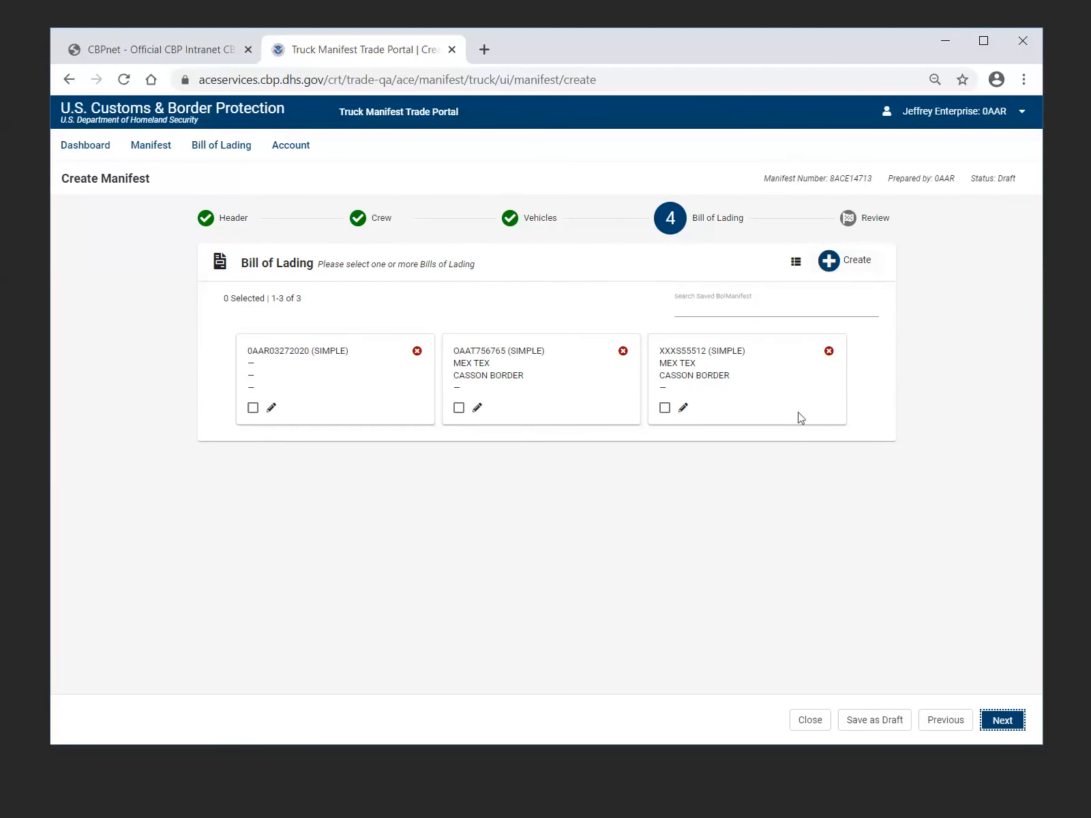
pyautogui.click(863, 270)
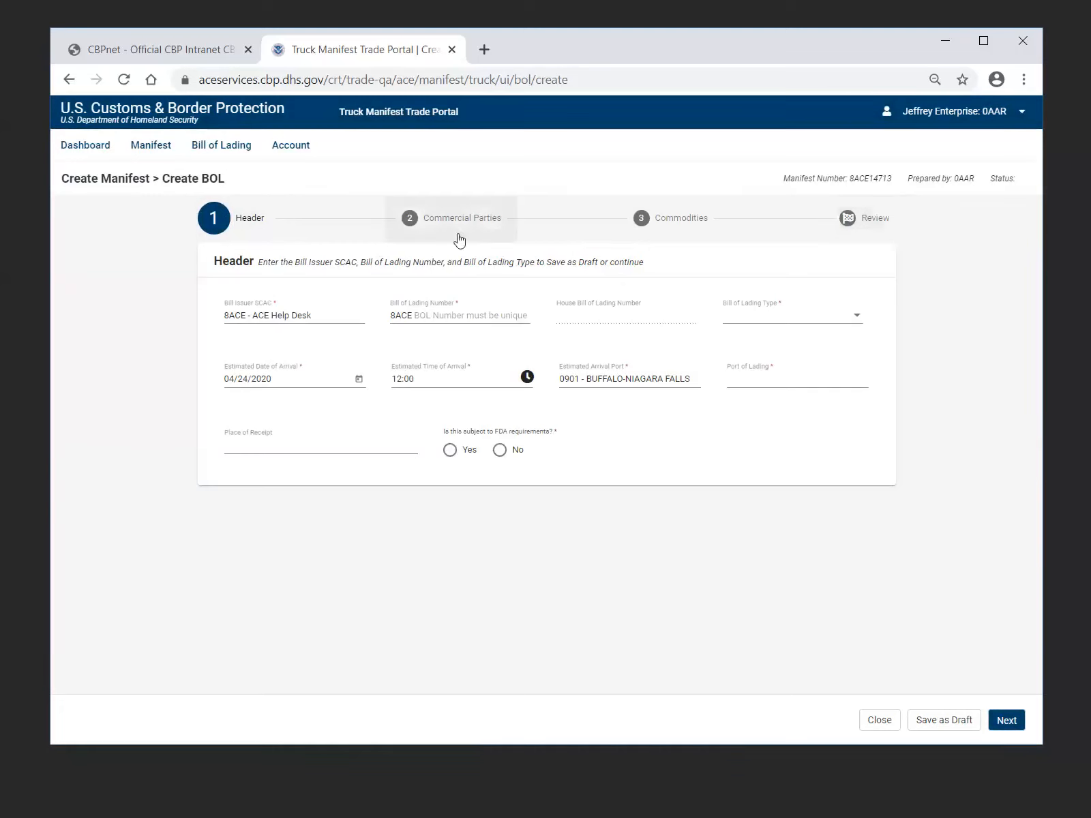
# Set the bill issuer SCAC to XXXS - SNP Test Carrier and enter 123413 as the bill of lading number
pyautogui.click(334, 317)
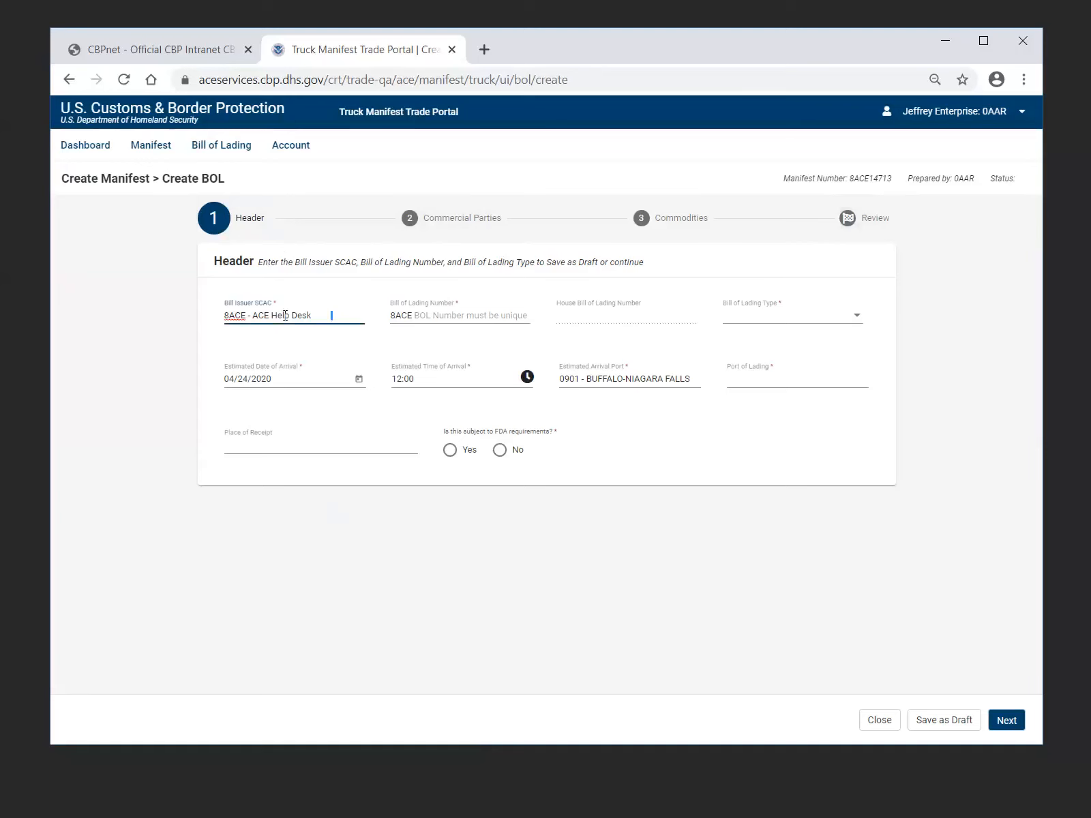
pyautogui.moveTo(284, 315); pyautogui.dragTo(214, 319)
pyautogui.write('X')
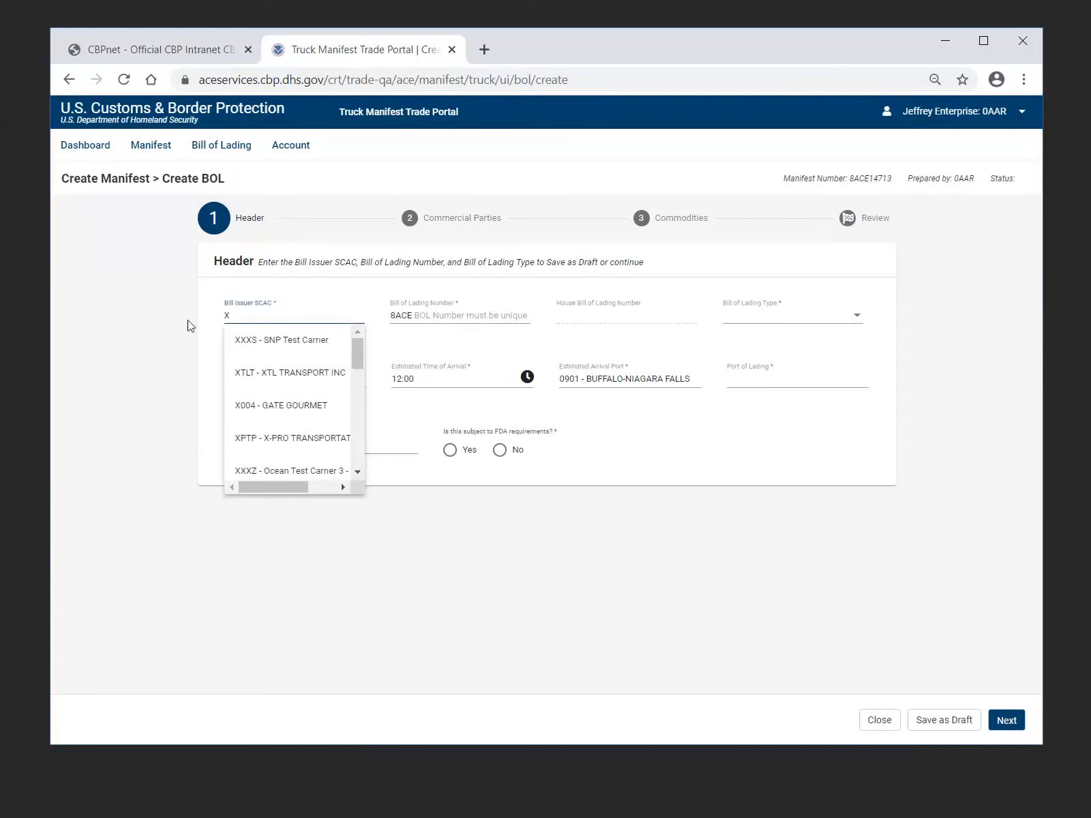
pyautogui.click(263, 341)
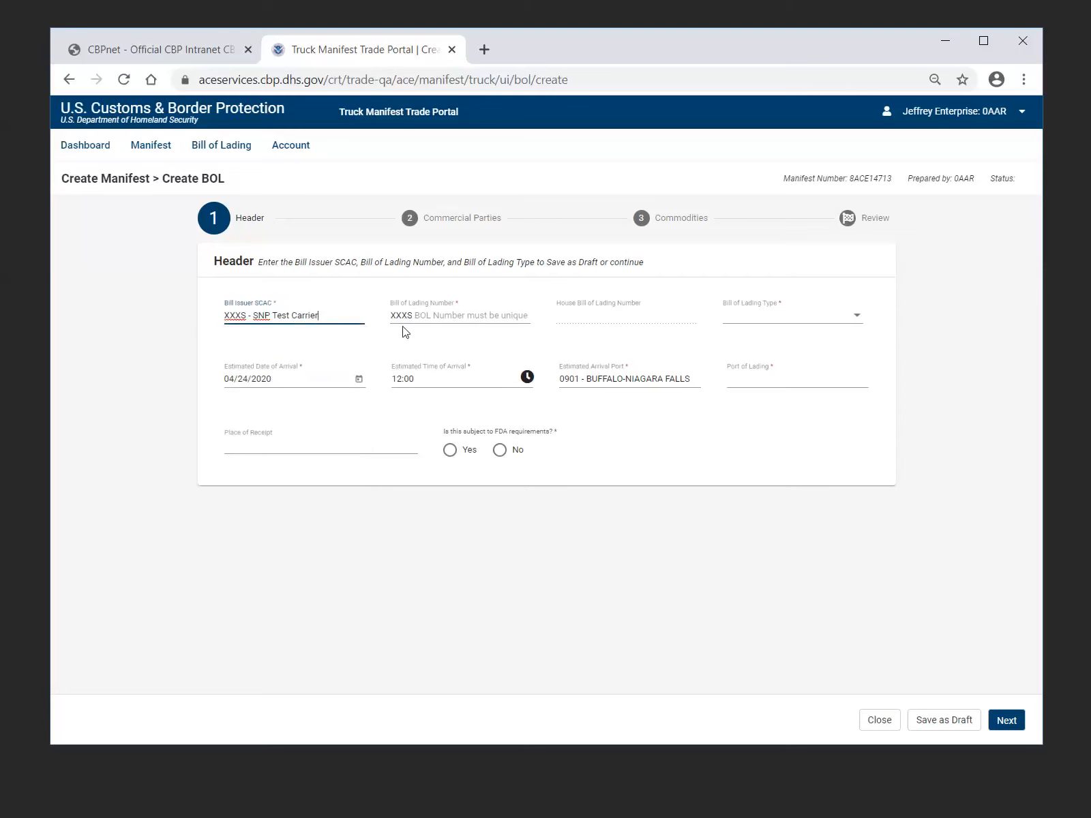
pyautogui.click(428, 314)
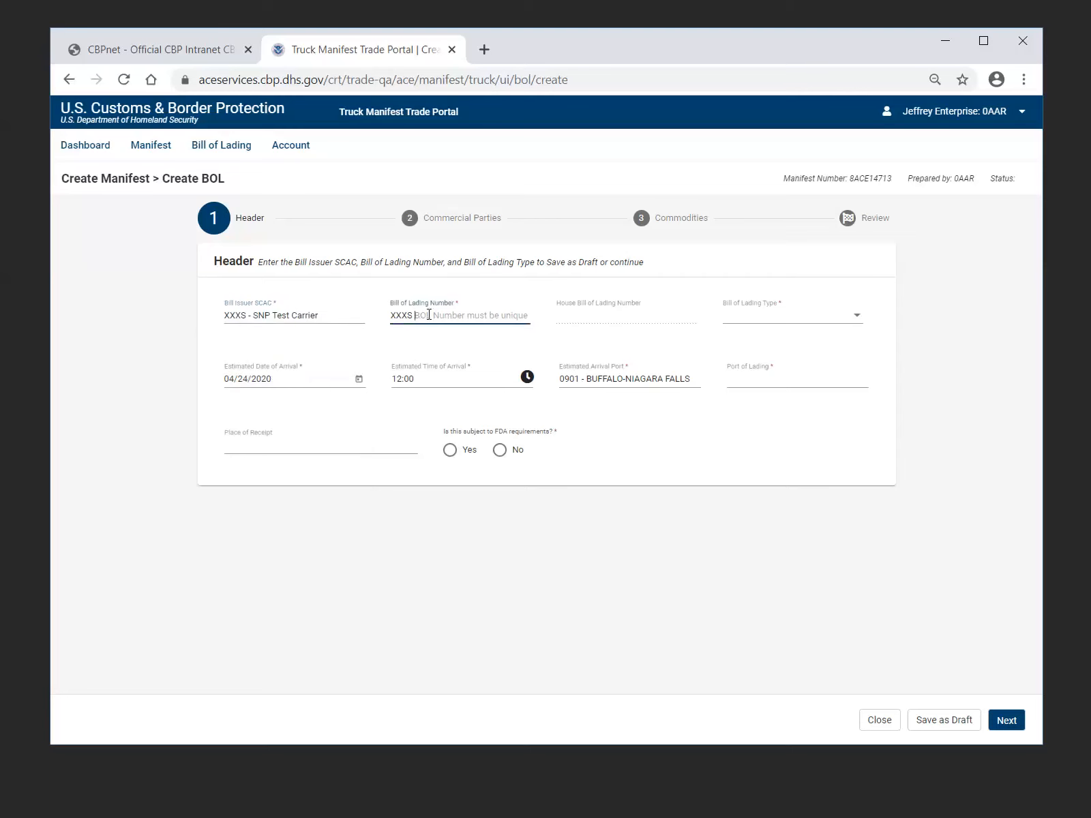
pyautogui.write('123413')
# Choose Instruments of International Traffic as the bill of lading type to view its additional required section
pyautogui.click(857, 317)
pyautogui.scroll(-3, 869, 399)
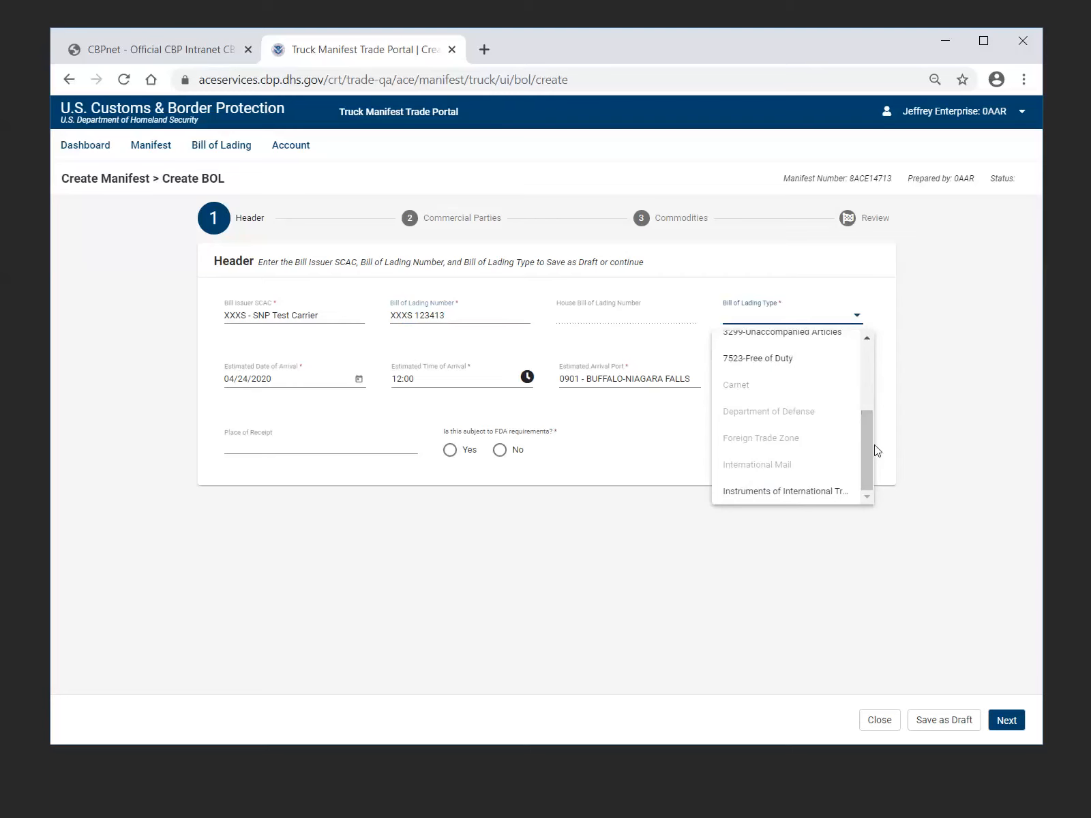
pyautogui.click(799, 497)
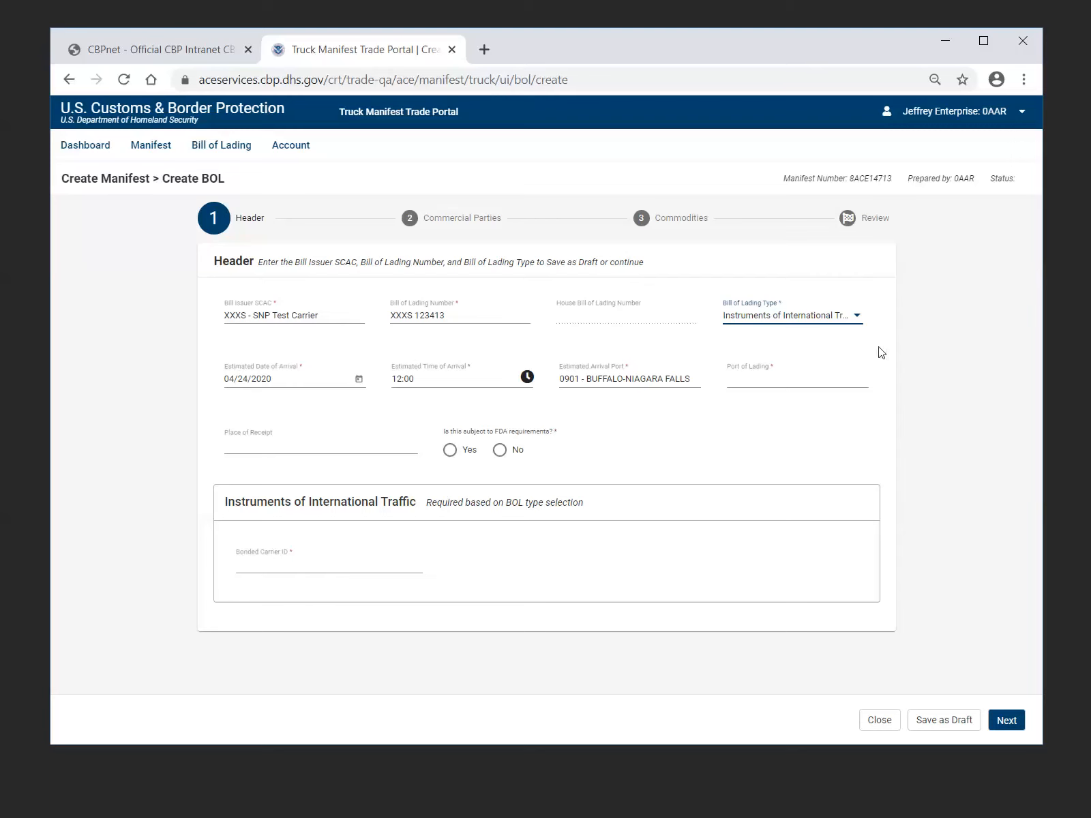
# Change the bill of lading type to Simple Bill and look over the other available types
pyautogui.click(856, 319)
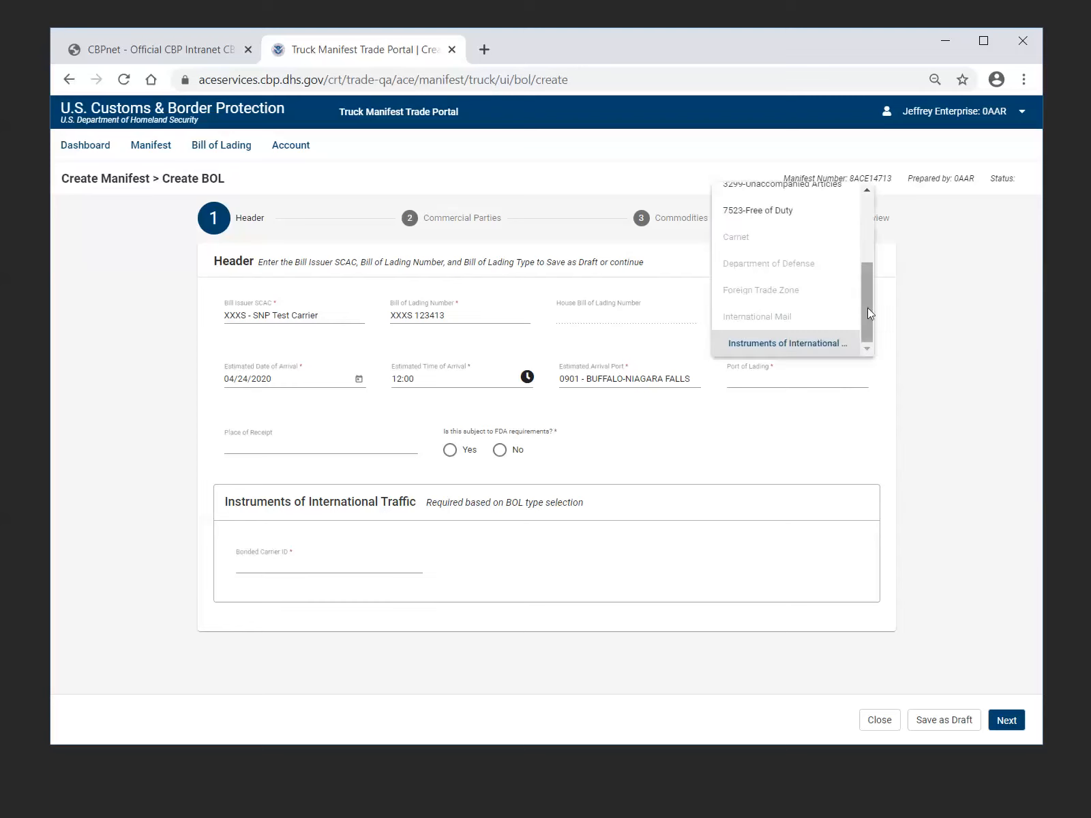
pyautogui.scroll(5, 867, 308)
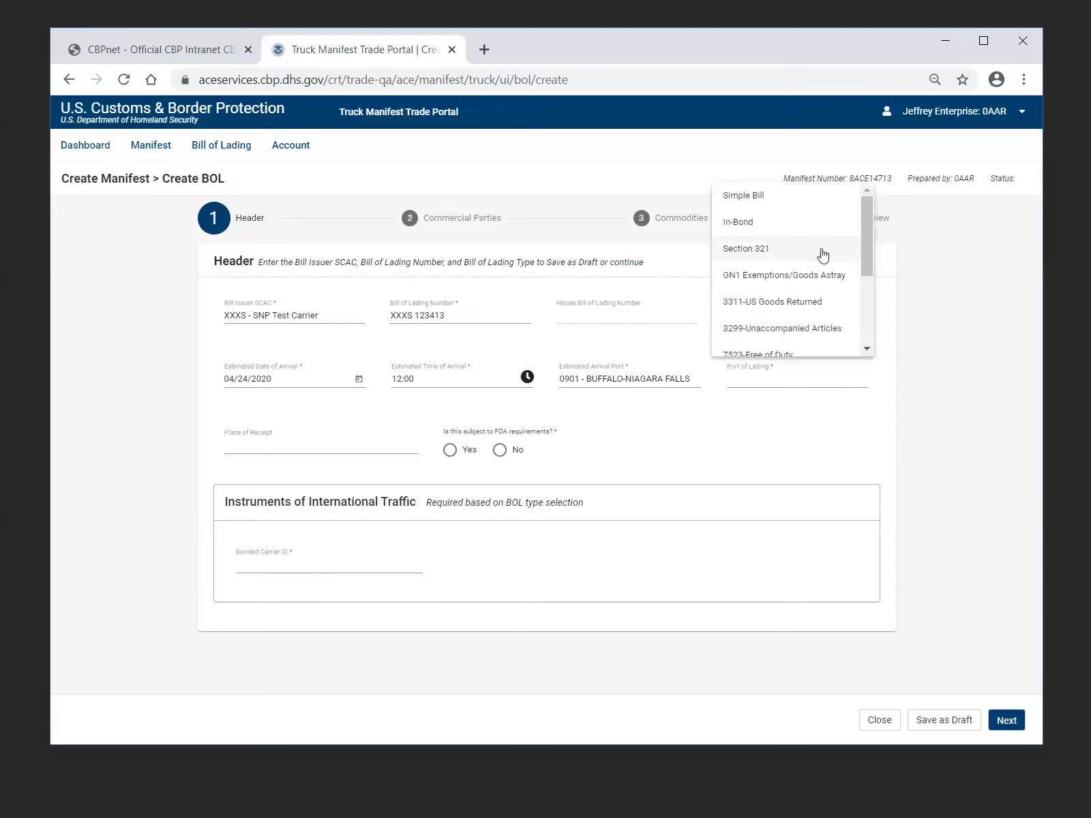
pyautogui.click(809, 197)
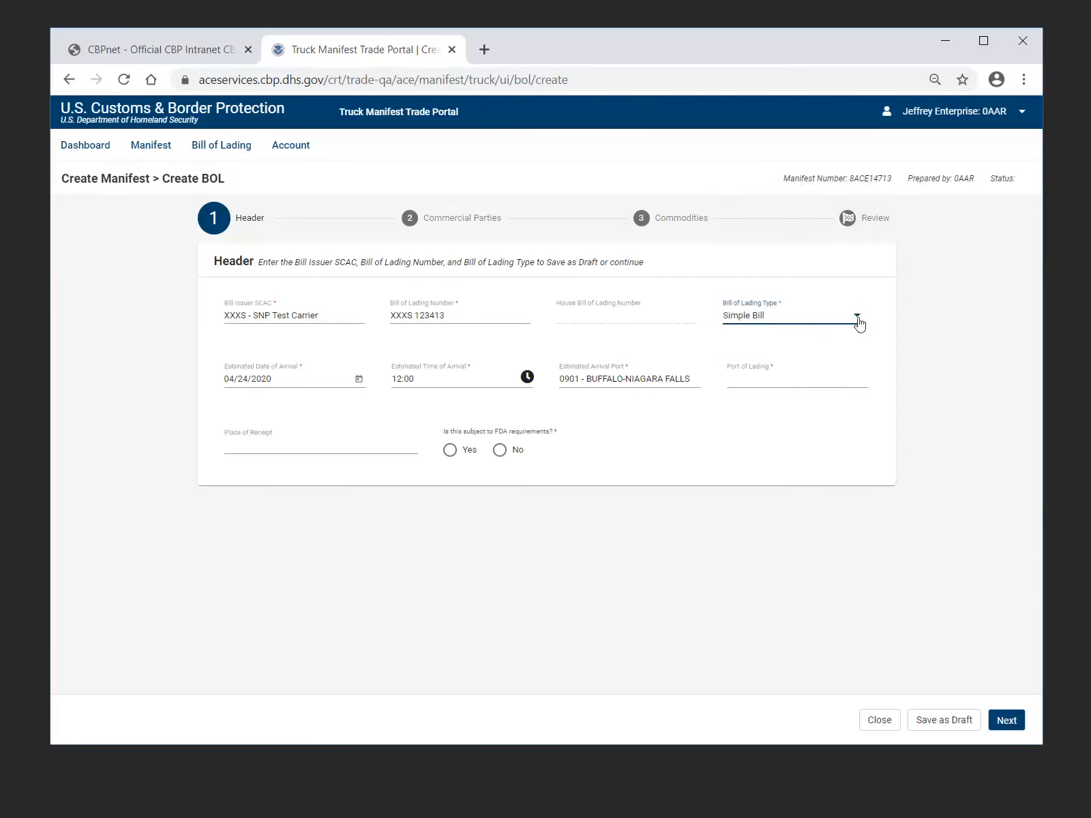
pyautogui.click(858, 322)
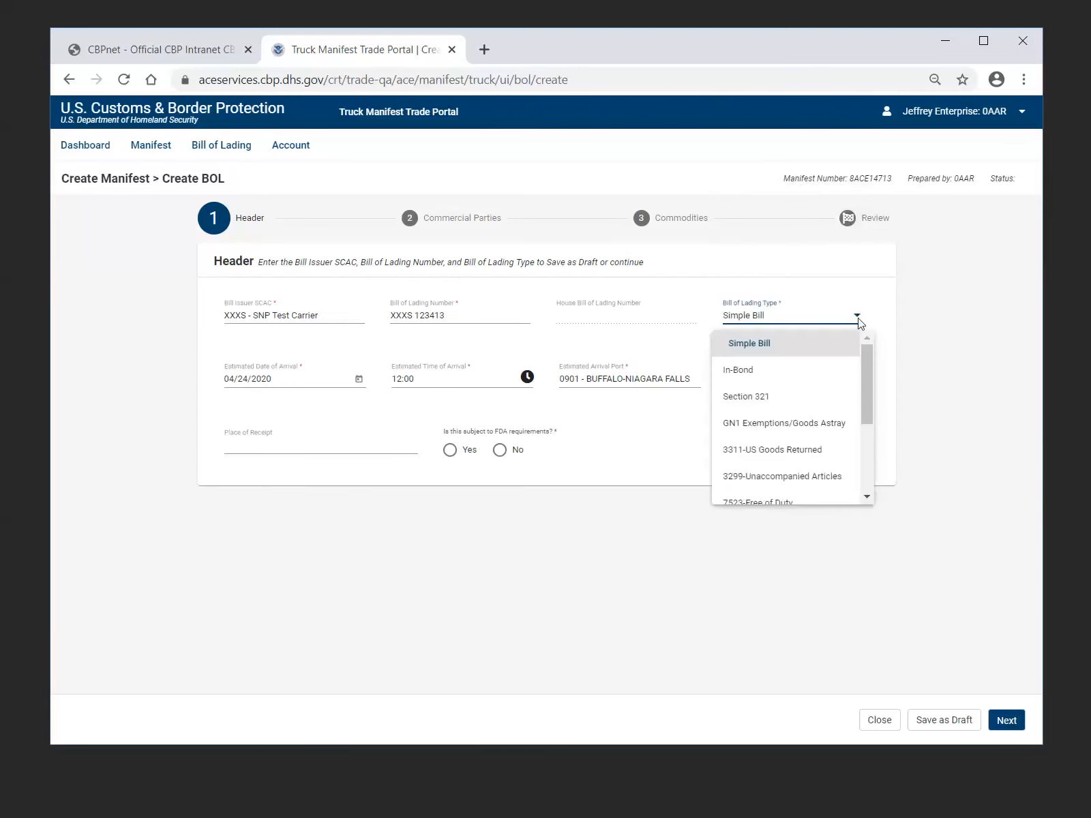
pyautogui.click(859, 323)
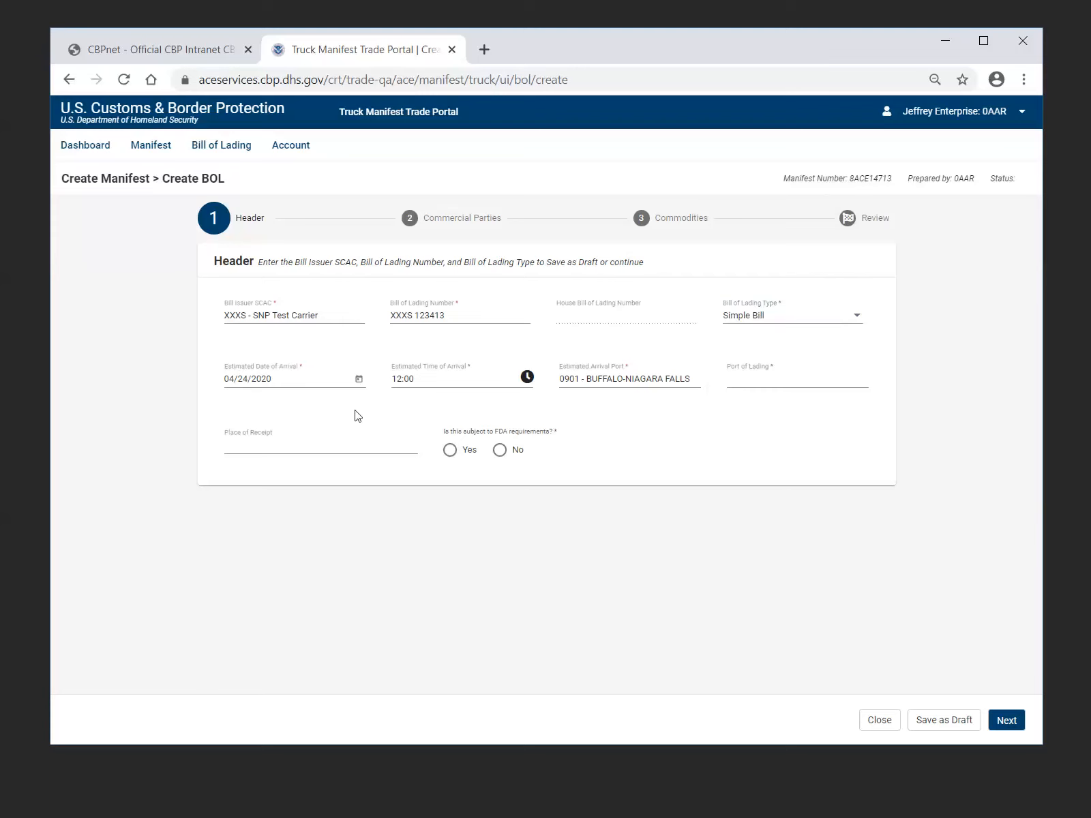
pyautogui.click(856, 321)
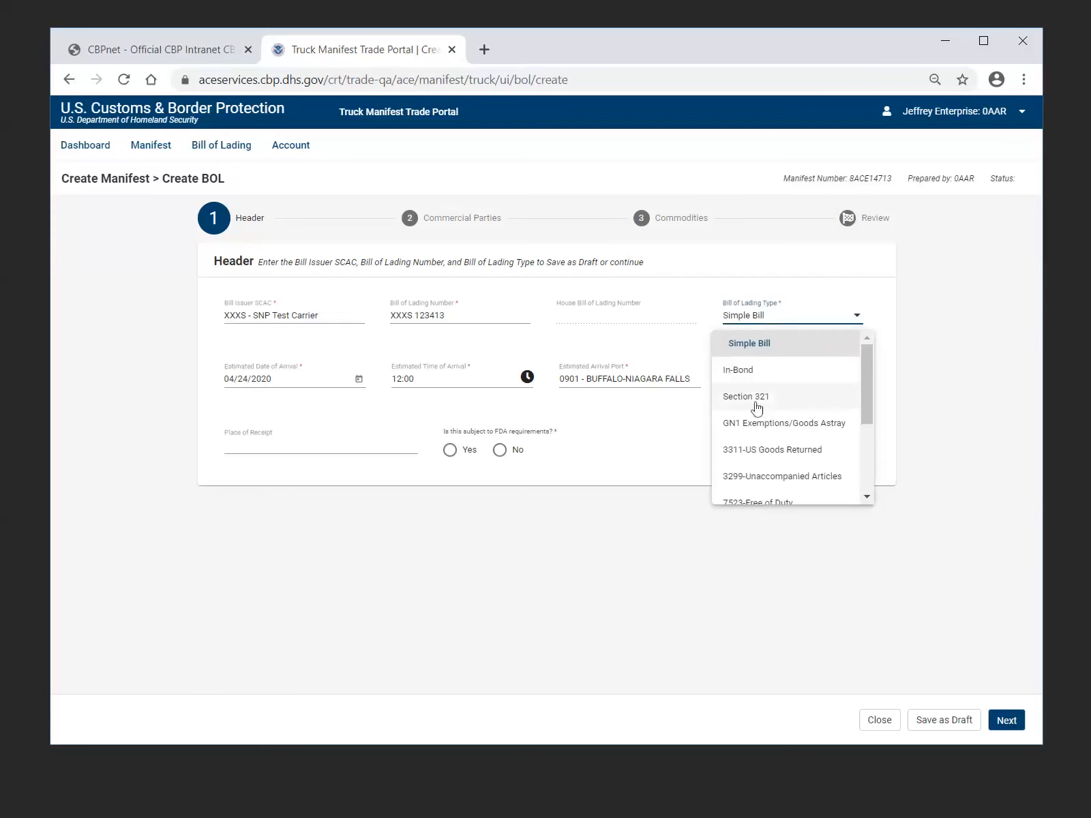
pyautogui.click(896, 434)
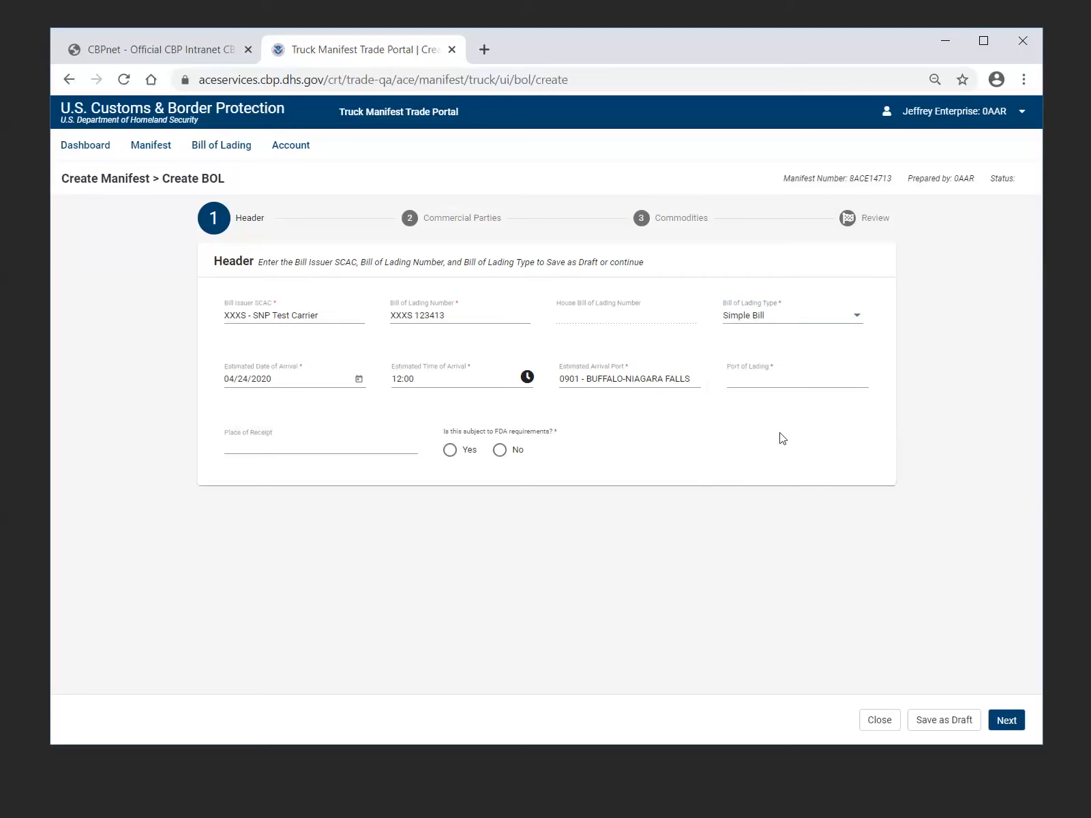
# Set the port of lading to 80107 - ONTARIO, answer No to the FDA requirements, and continue to Commercial Parties
pyautogui.click(784, 386)
pyautogui.write('ON')
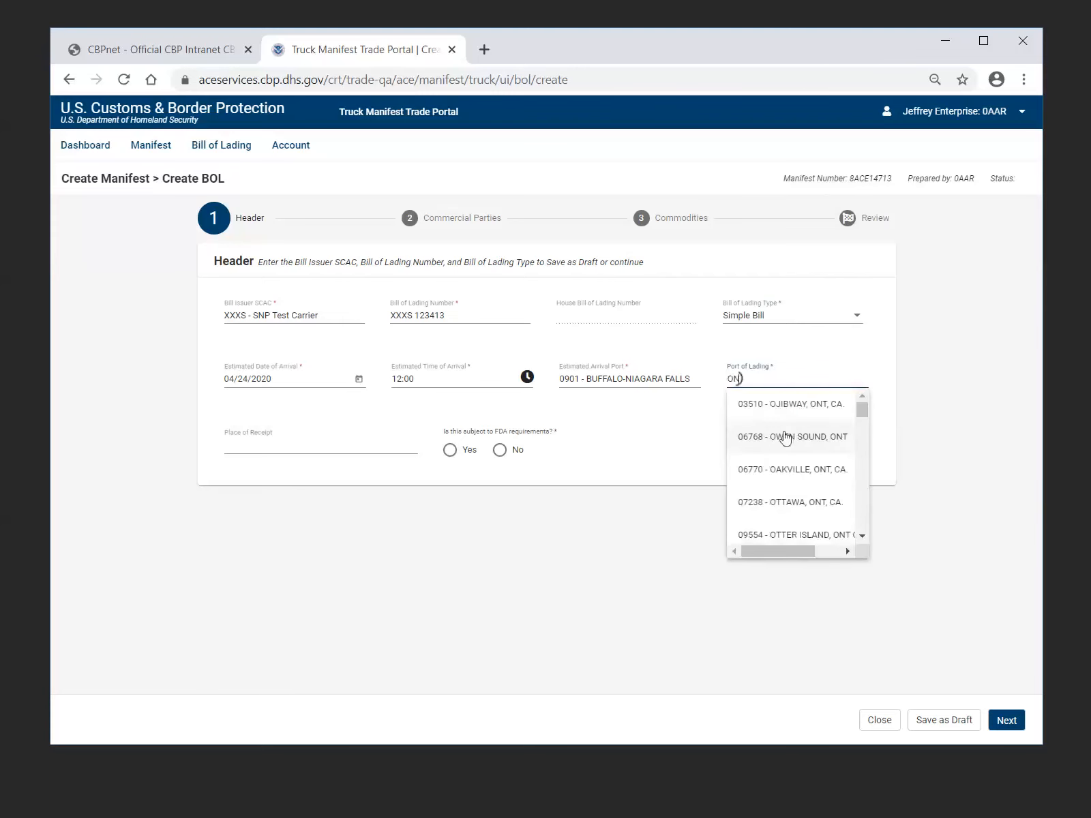
pyautogui.click(782, 506)
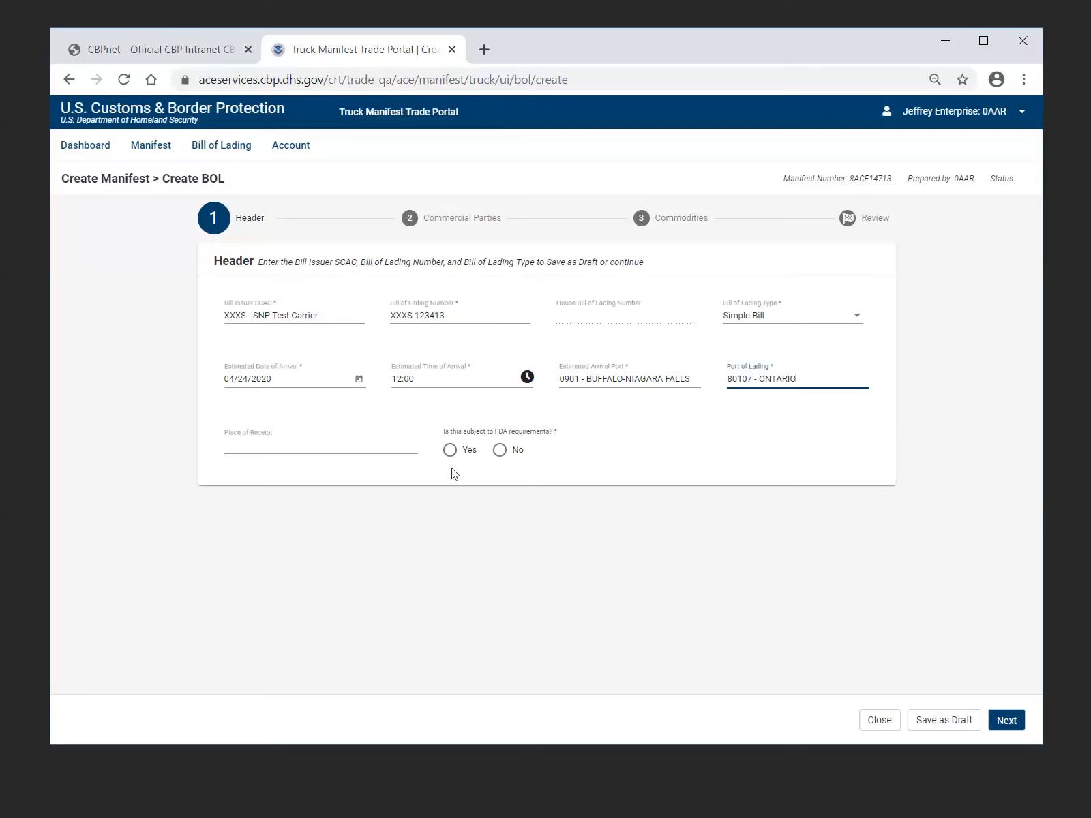
pyautogui.click(499, 458)
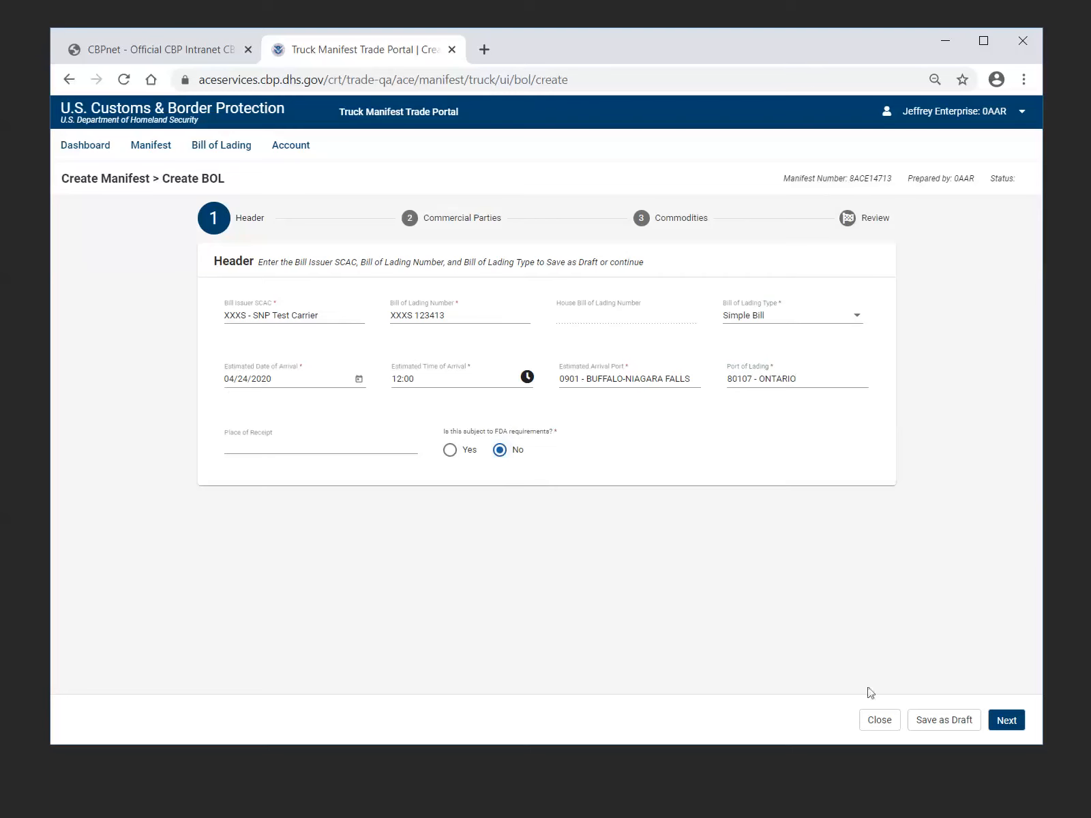
pyautogui.click(1009, 727)
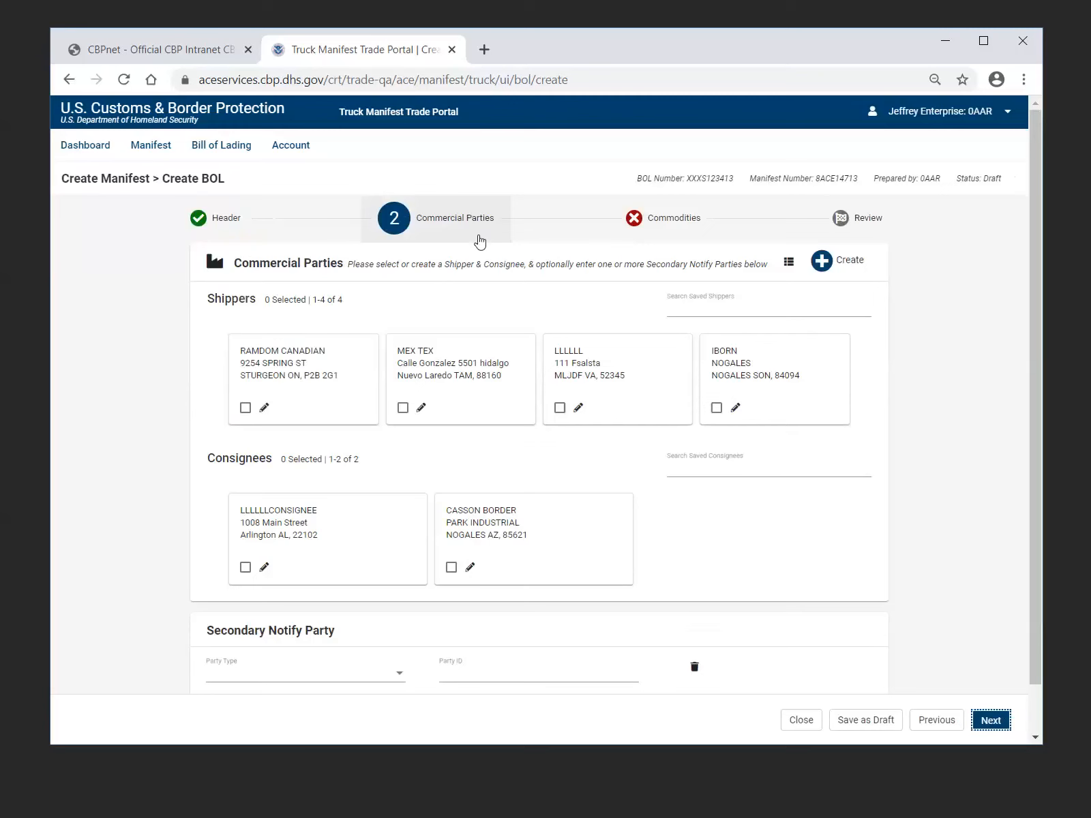
# Select MEX TEX as the shipper and CASSON BORDER as the consignee for the bill of lading
pyautogui.click(404, 408)
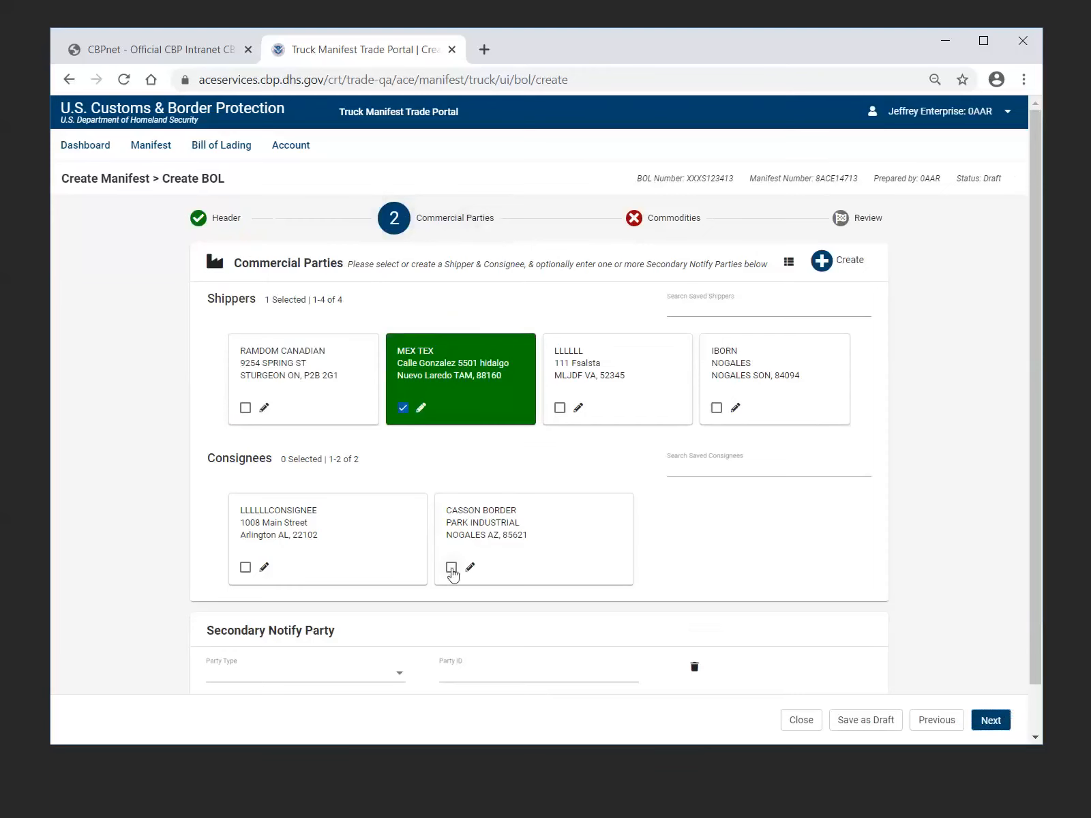
pyautogui.click(452, 568)
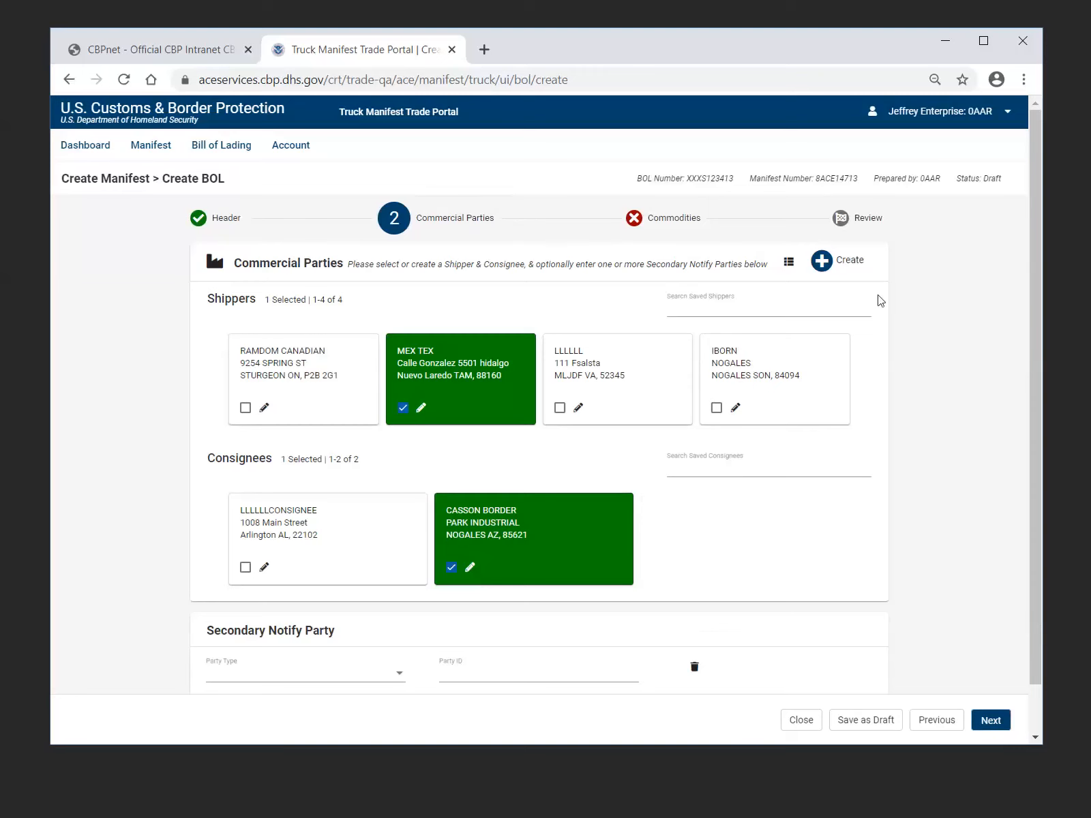
# Examine the form for creating a commercial party with the Shipper and Consignee types, without adding a party
pyautogui.click(847, 272)
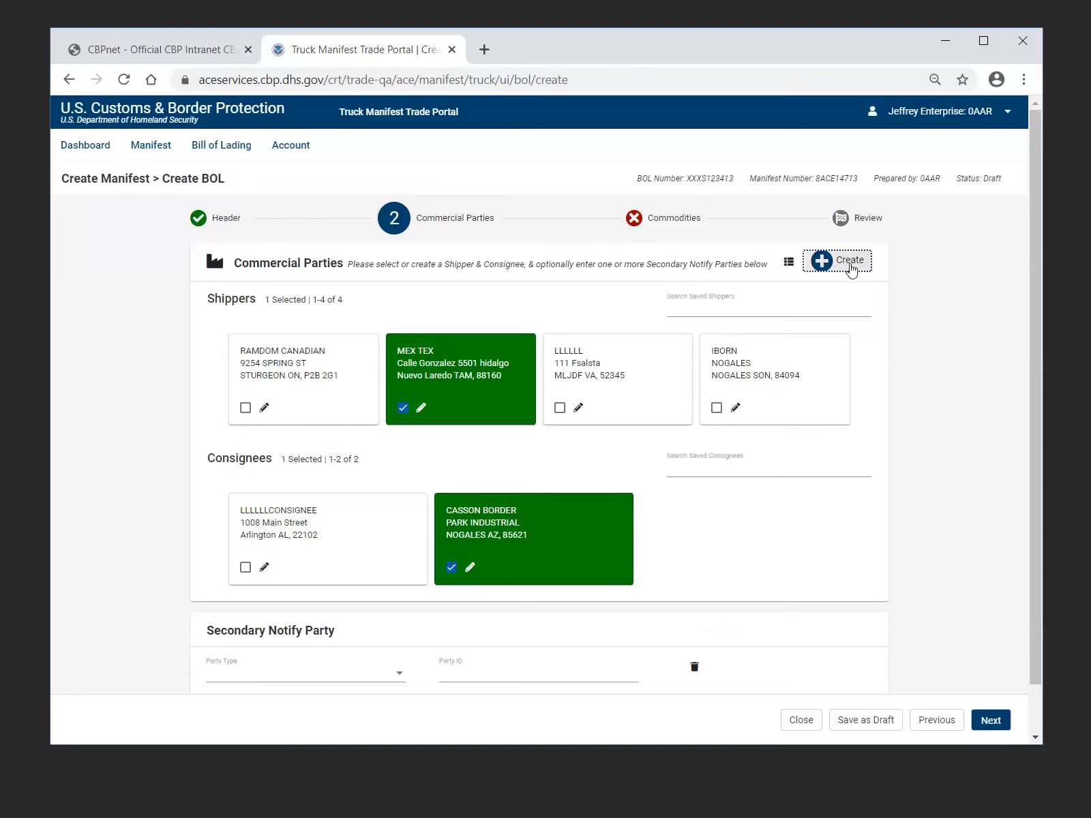
pyautogui.click(850, 268)
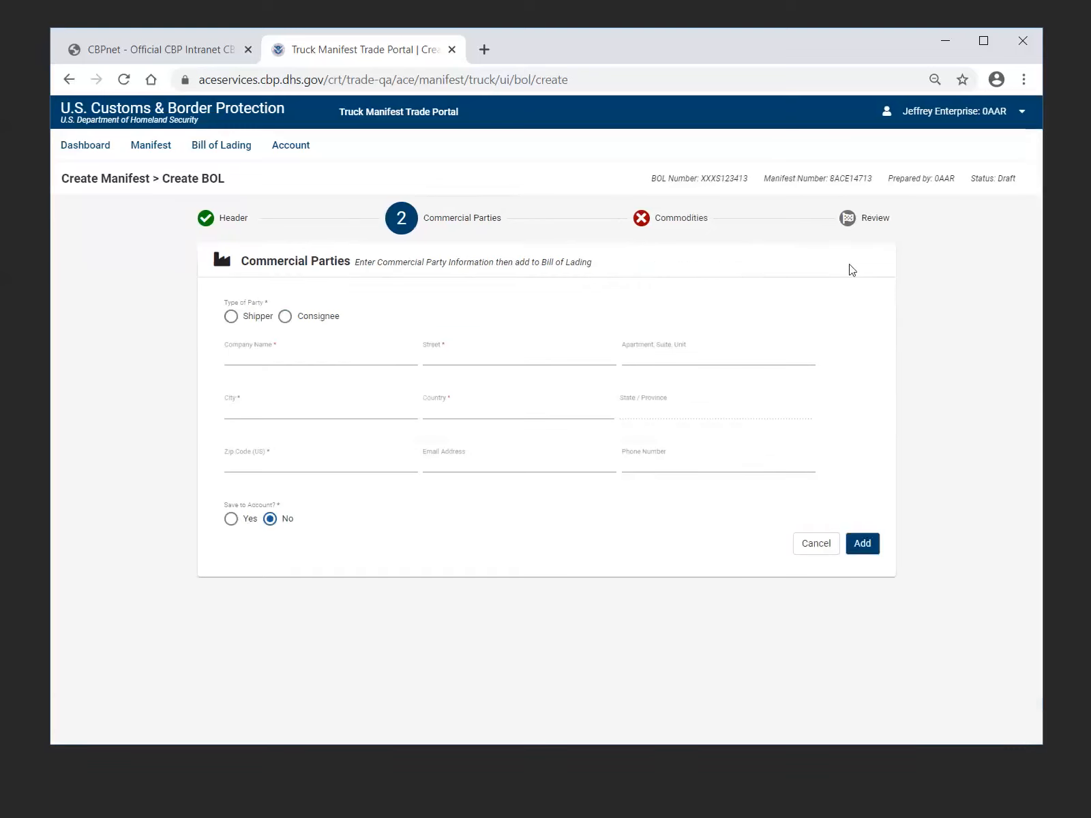
pyautogui.click(230, 319)
pyautogui.click(818, 545)
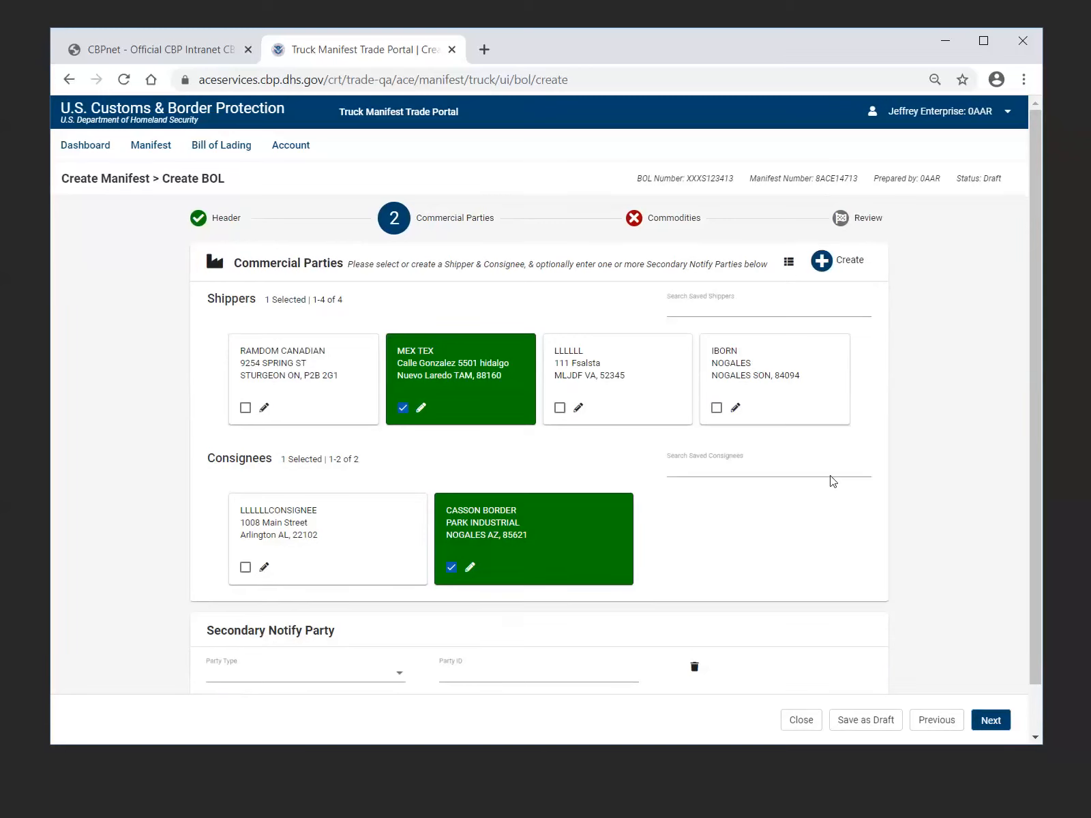
pyautogui.click(848, 264)
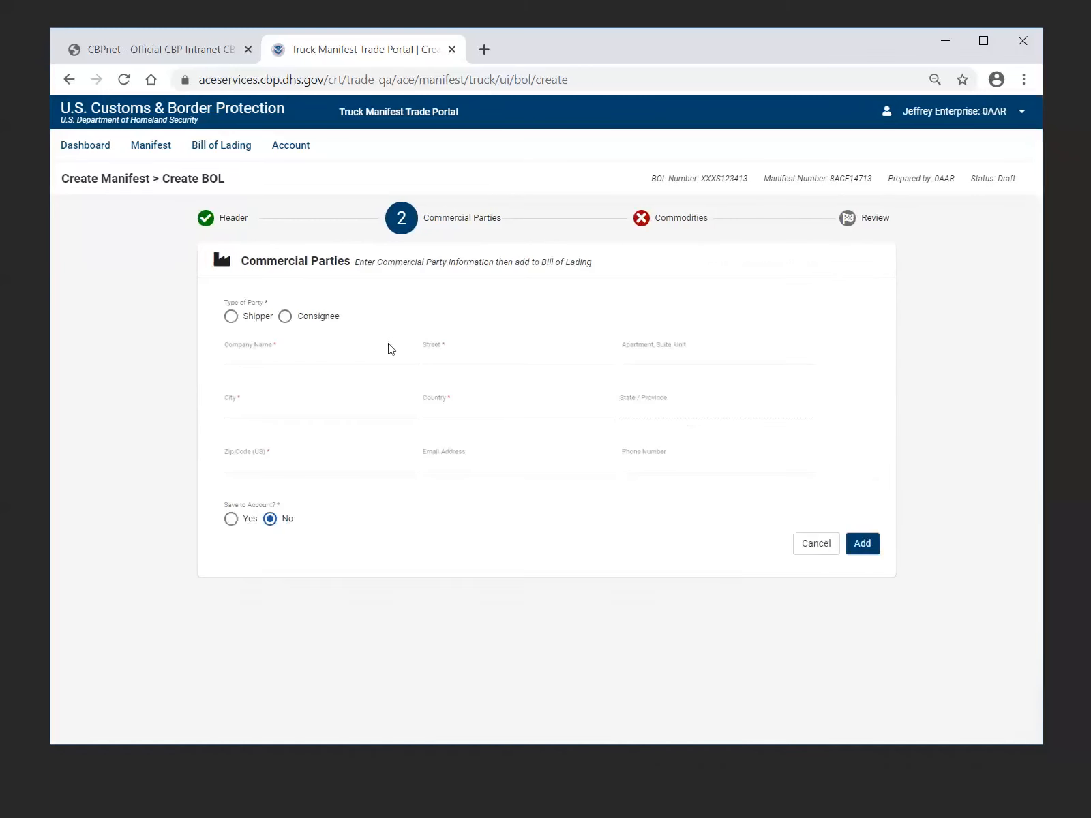
pyautogui.click(233, 319)
pyautogui.click(285, 317)
pyautogui.click(232, 318)
pyautogui.click(285, 317)
pyautogui.click(812, 549)
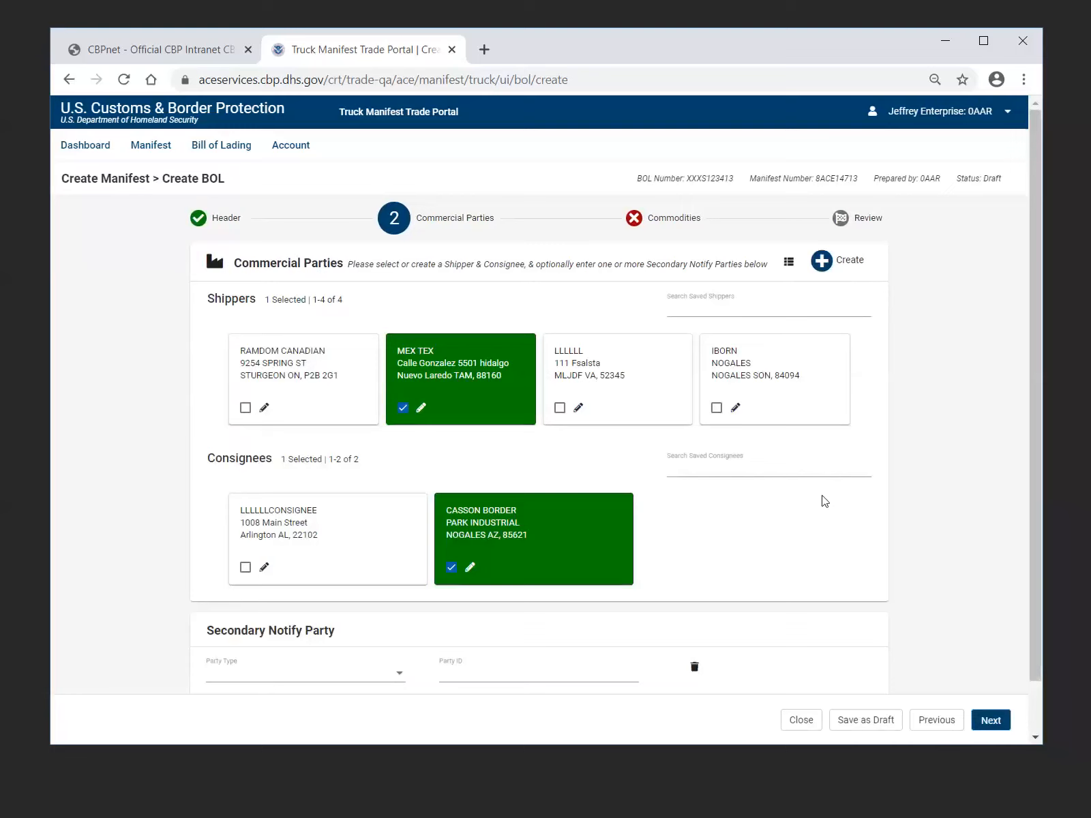
# Check the available Secondary Notify Party types without choosing one, and continue to the Commodities stage
pyautogui.scroll(-2, 822, 500)
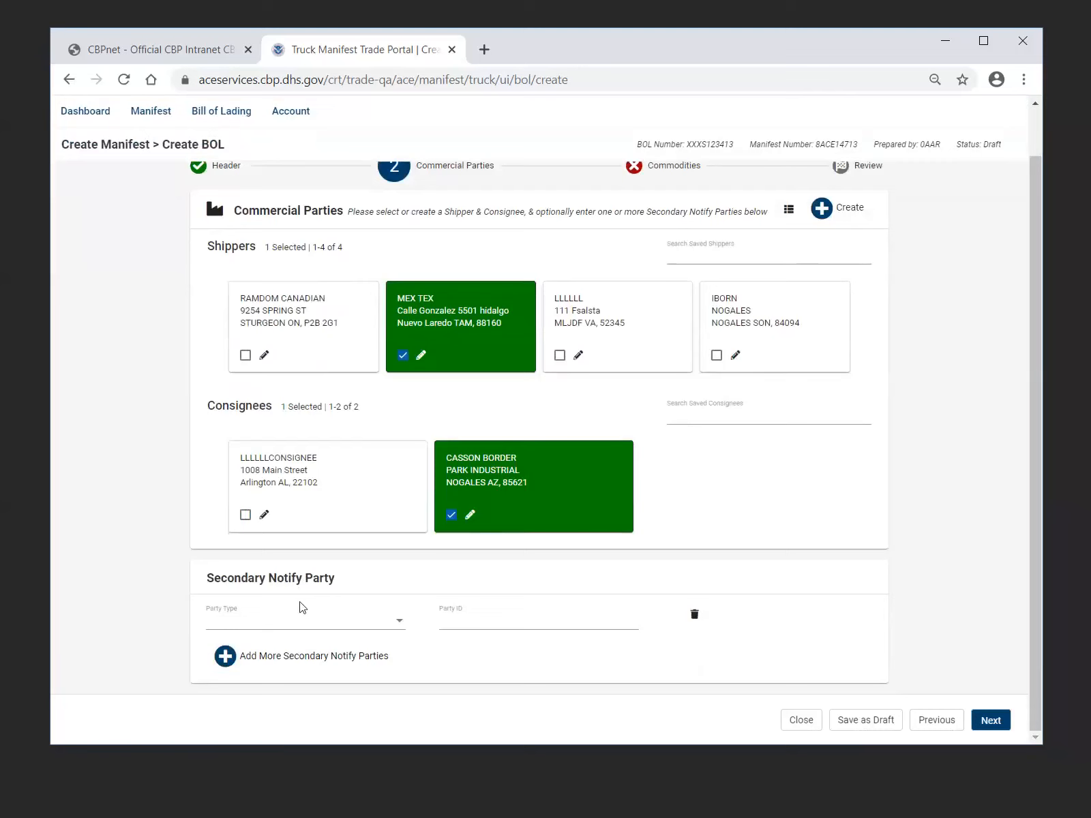
pyautogui.click(402, 625)
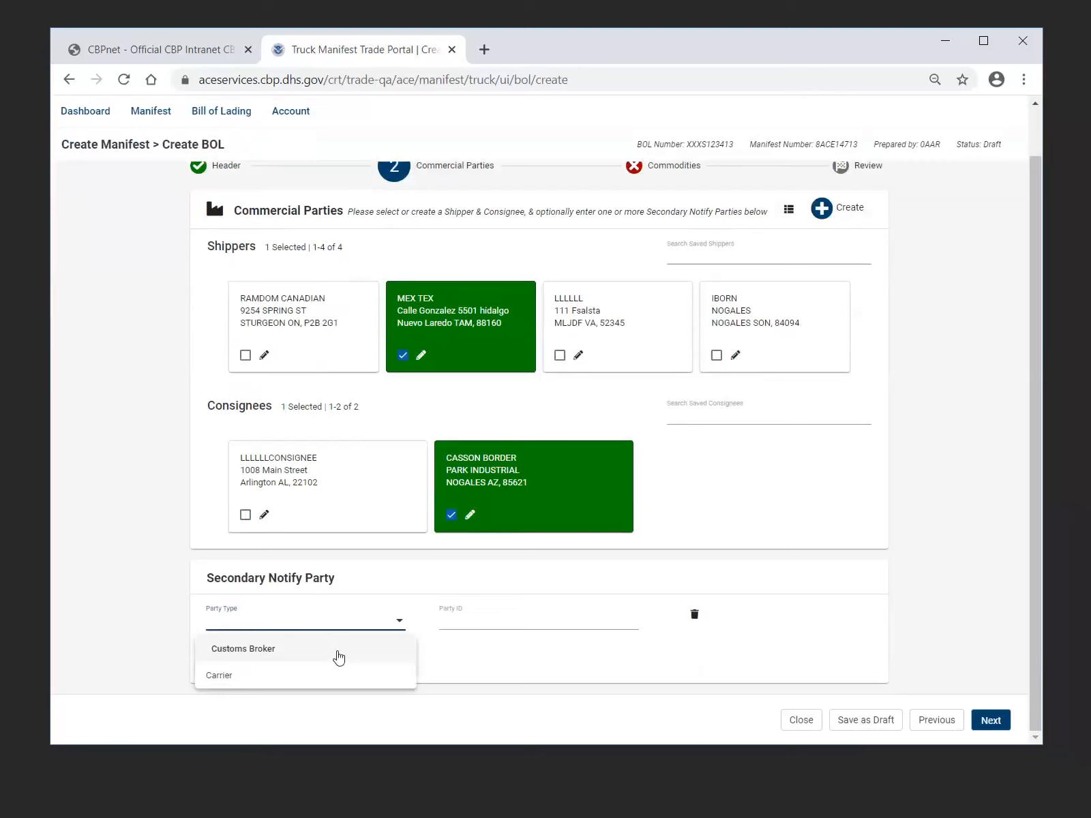
pyautogui.click(462, 664)
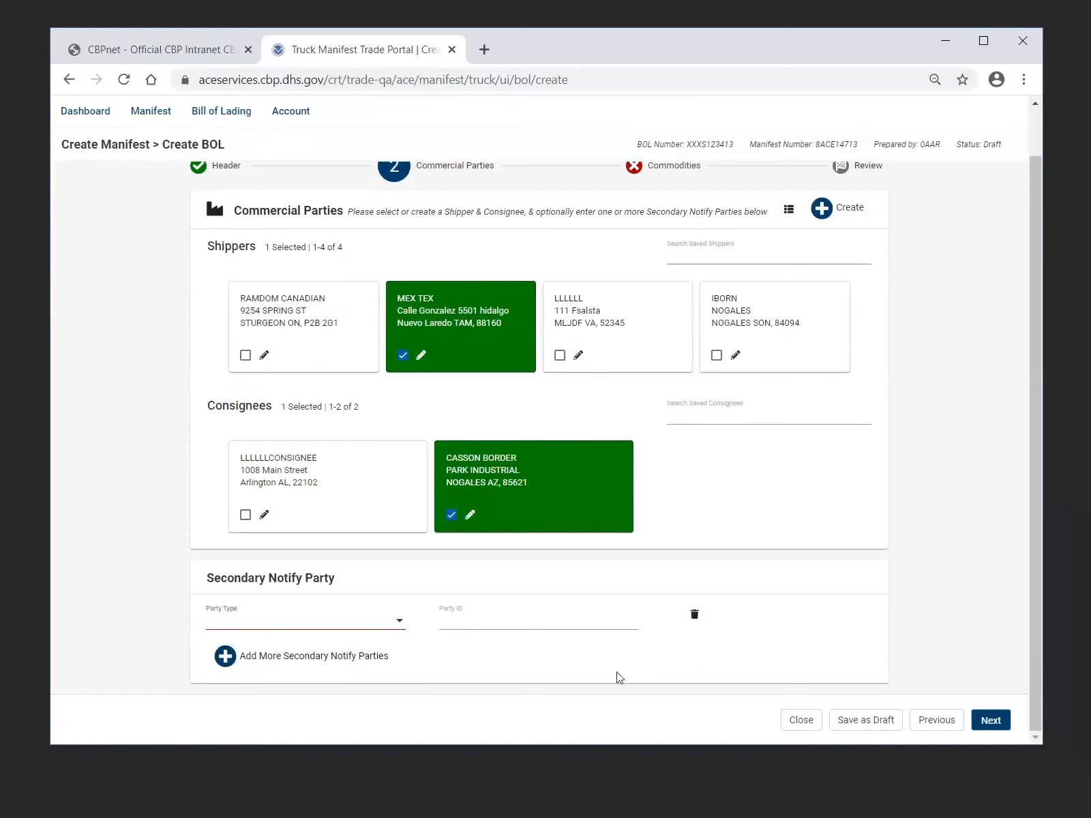
pyautogui.click(991, 724)
pyautogui.click(993, 722)
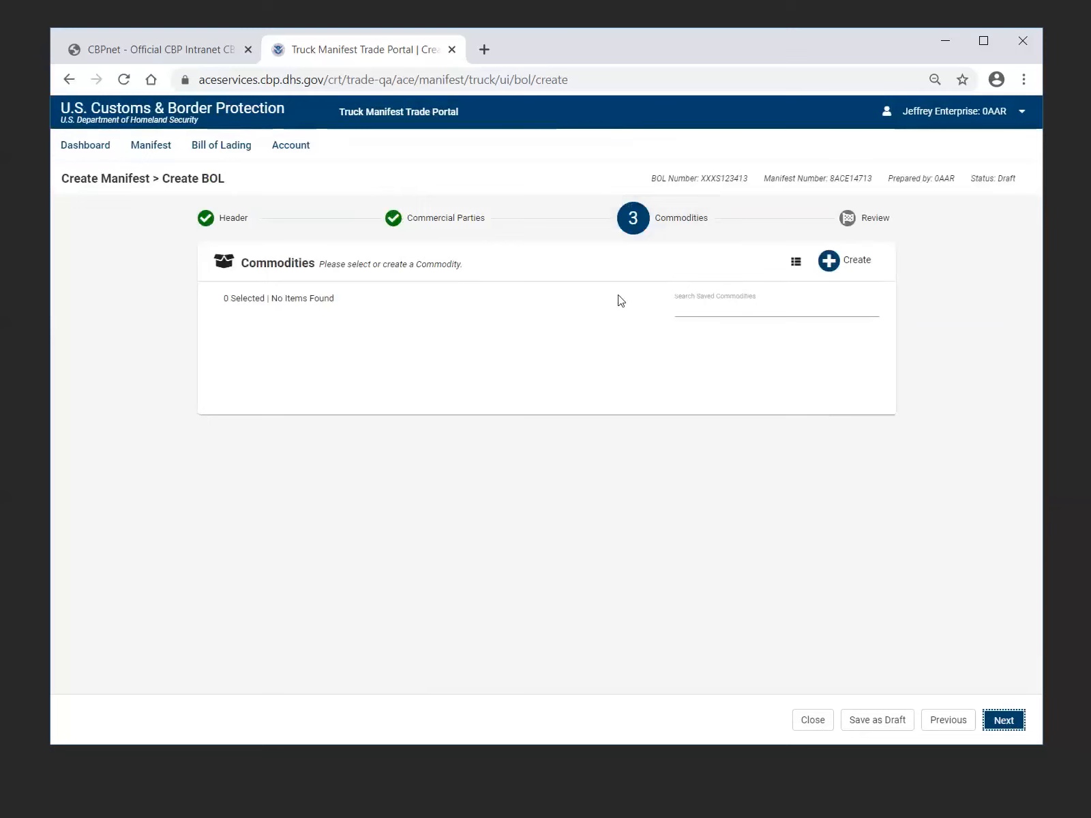
# Start creating a commodity and enter WOOLEN BLANKETS as its cargo description
pyautogui.click(860, 262)
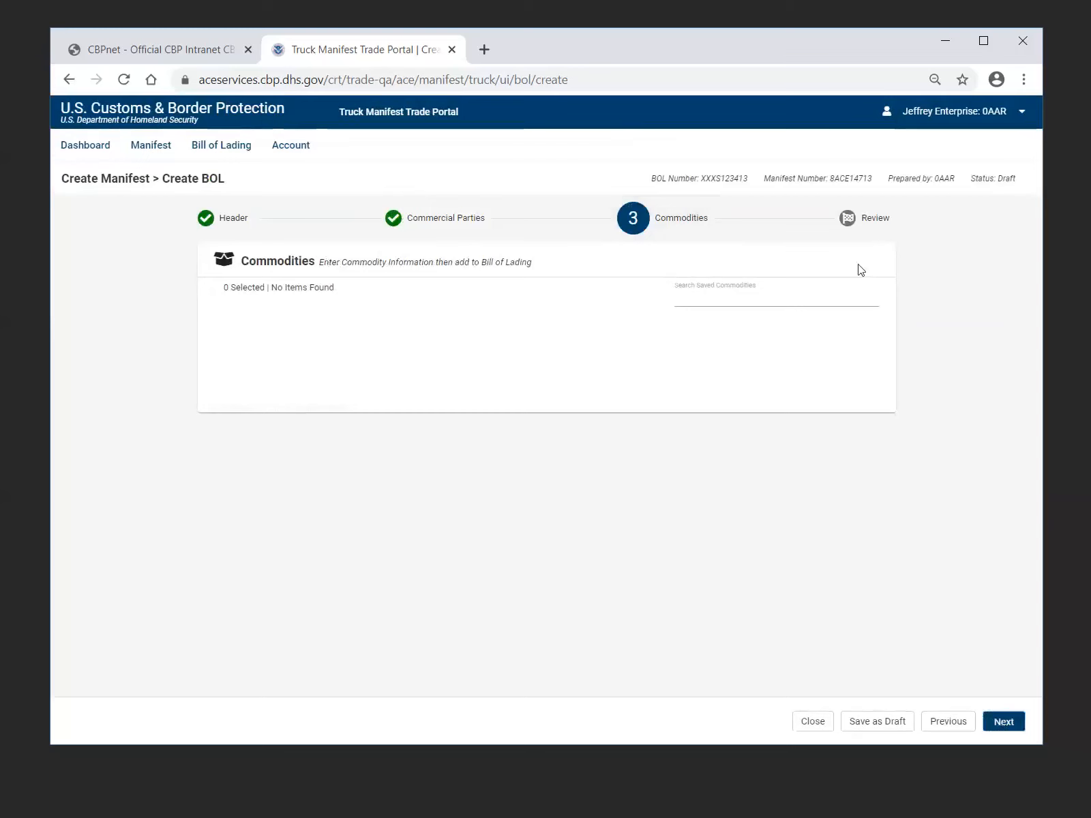
pyautogui.click(323, 315)
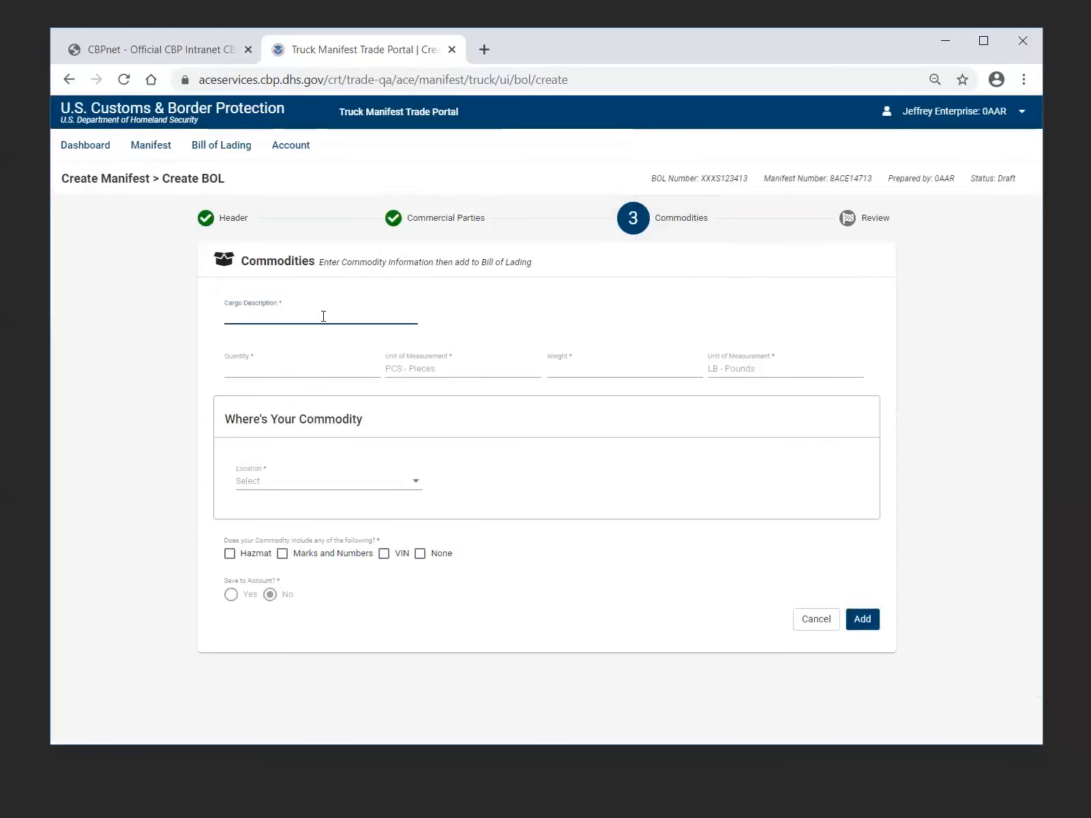
pyautogui.write('WOOLEN BLANKETS')
pyautogui.press('Tab')
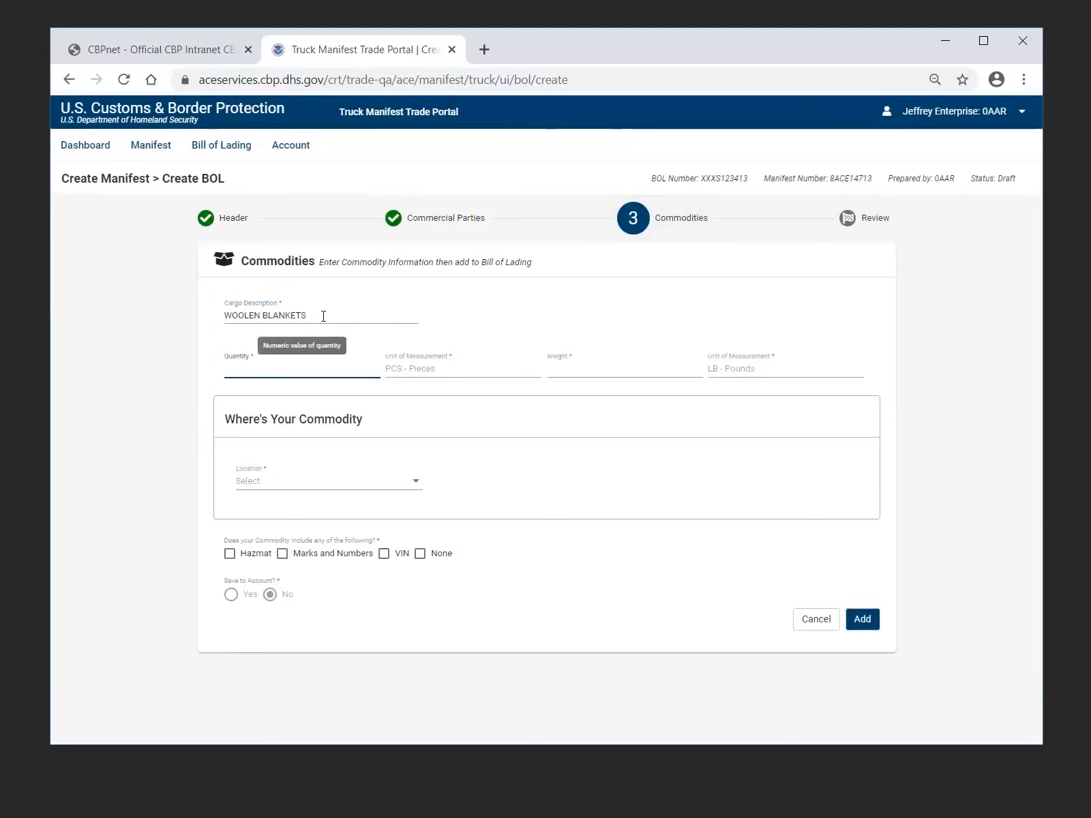
# Set the commodity's quantity to 100 with PCS - Pieces as the unit of measurement
pyautogui.write('1')
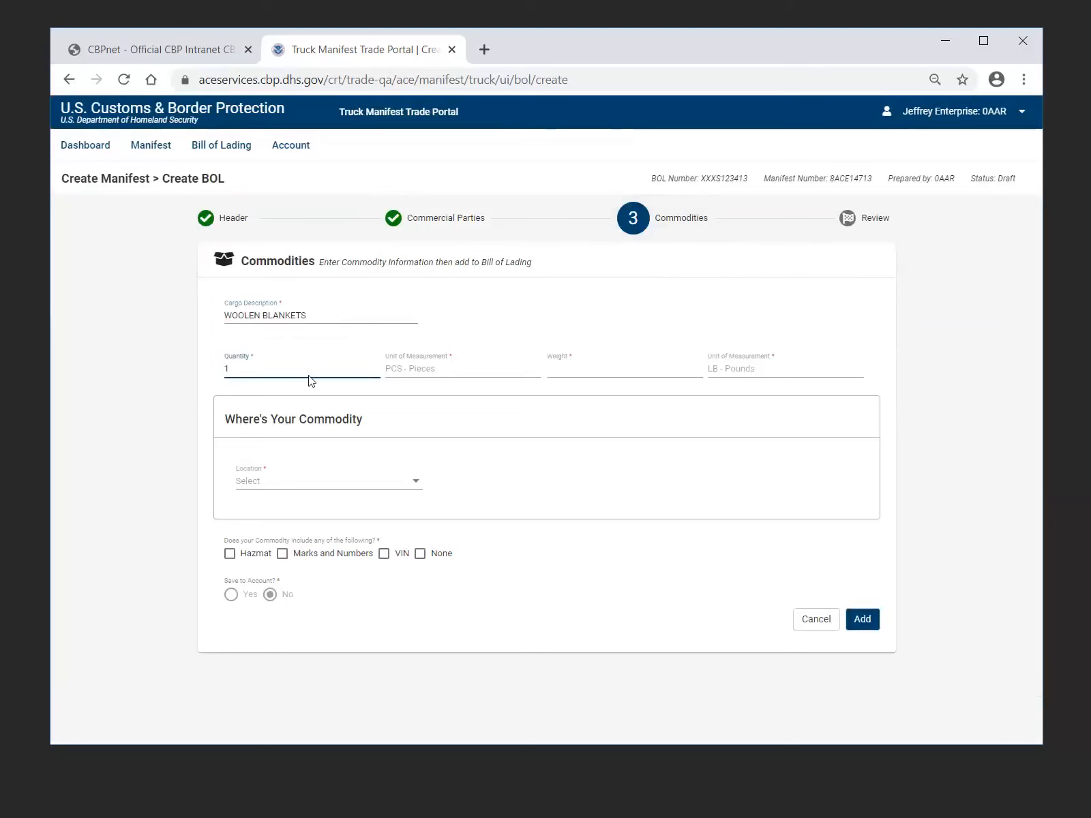
pyautogui.write('00')
pyautogui.click(412, 371)
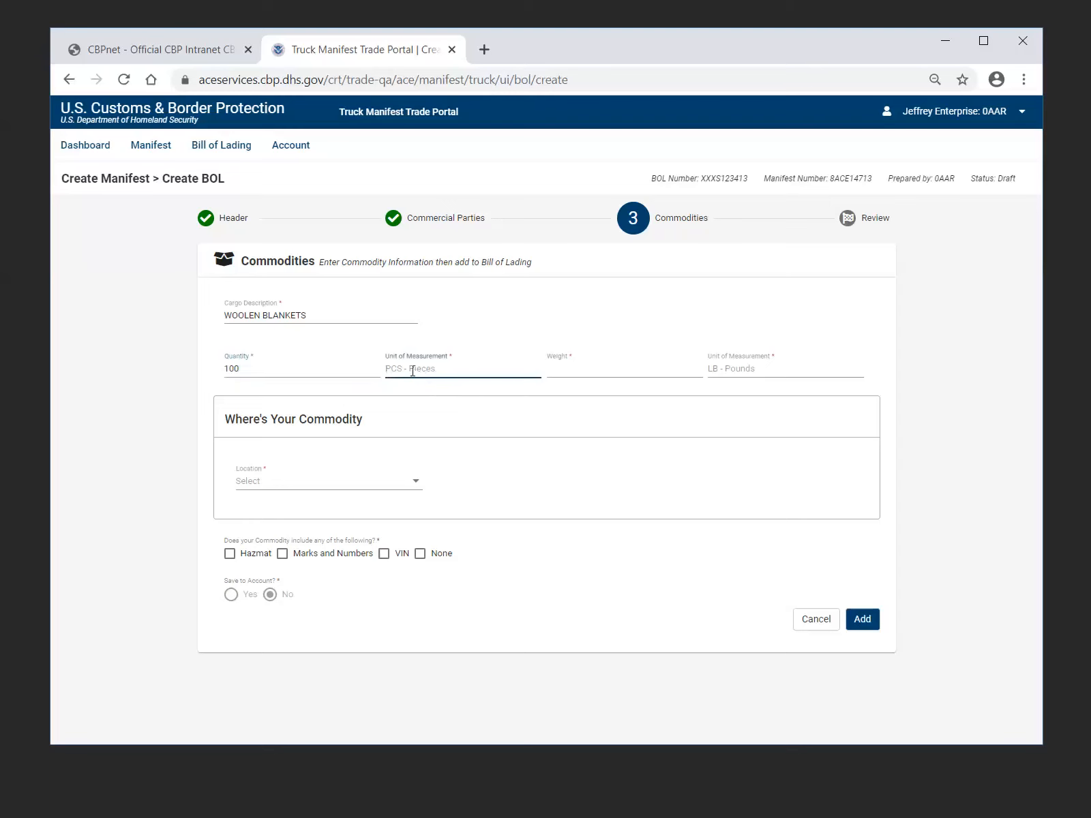
pyautogui.write('PC')
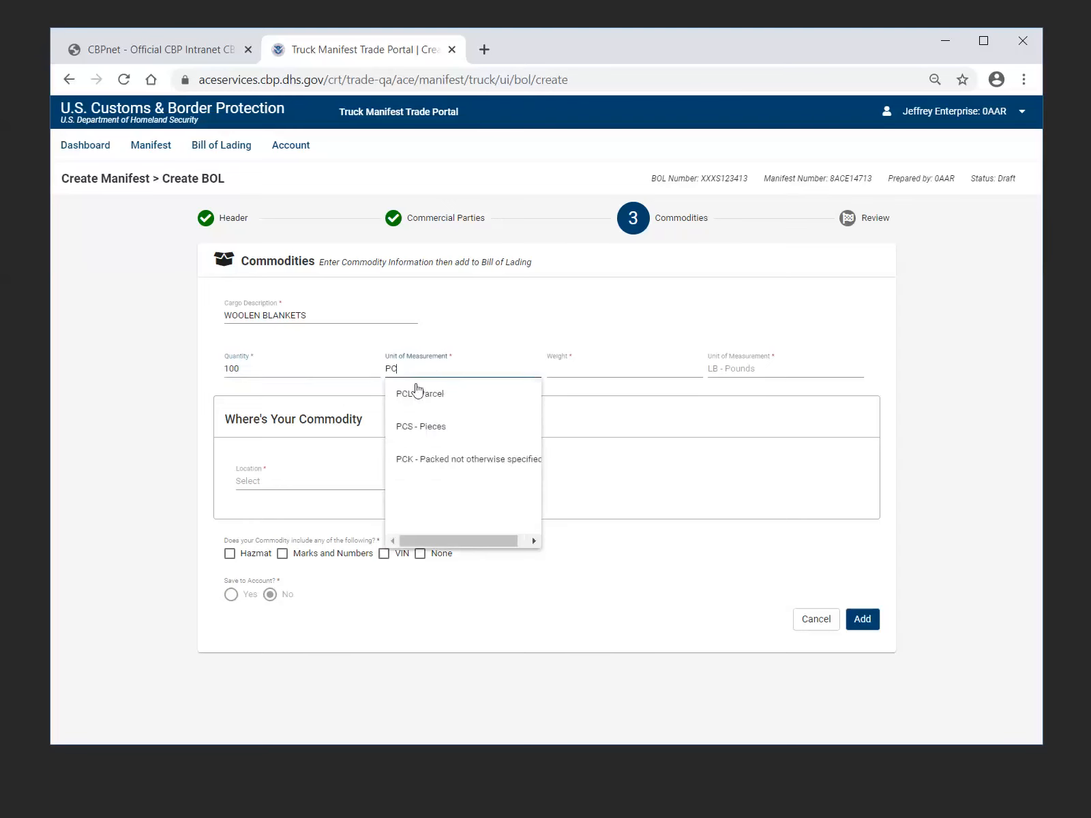
pyautogui.click(418, 424)
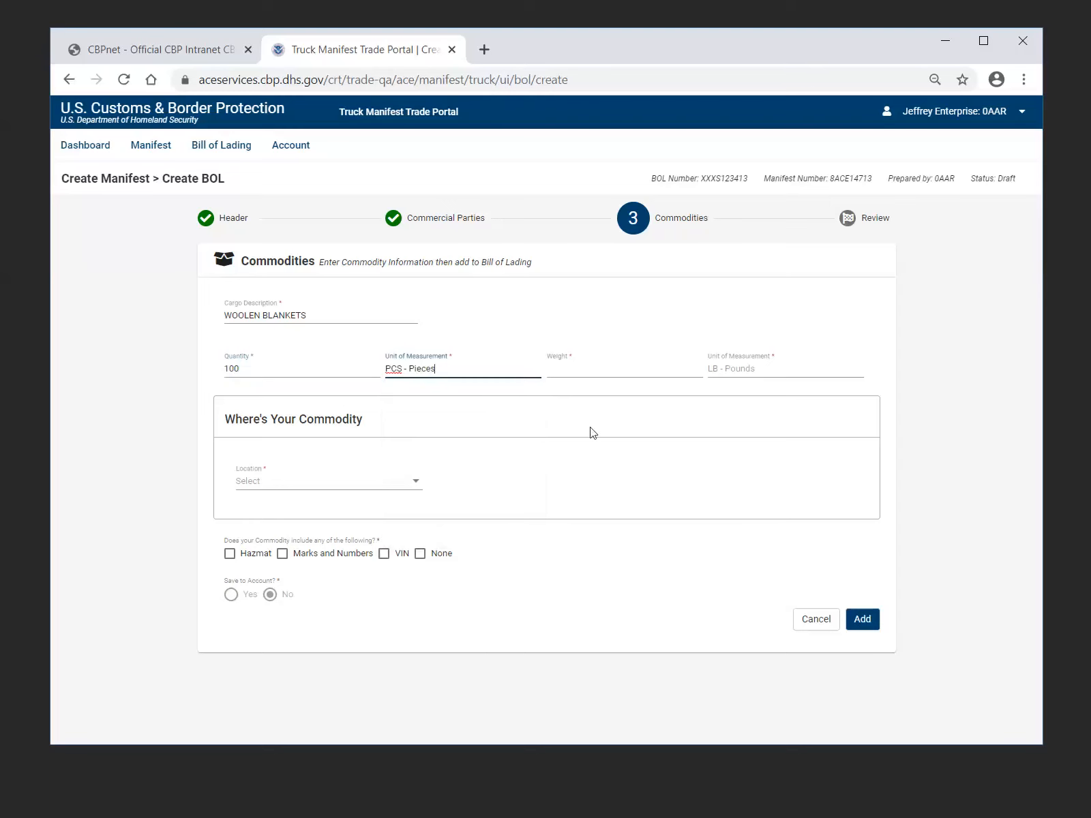
# Set the commodity's weight to 200 with L - Pounds as the unit of measurement
pyautogui.click(585, 368)
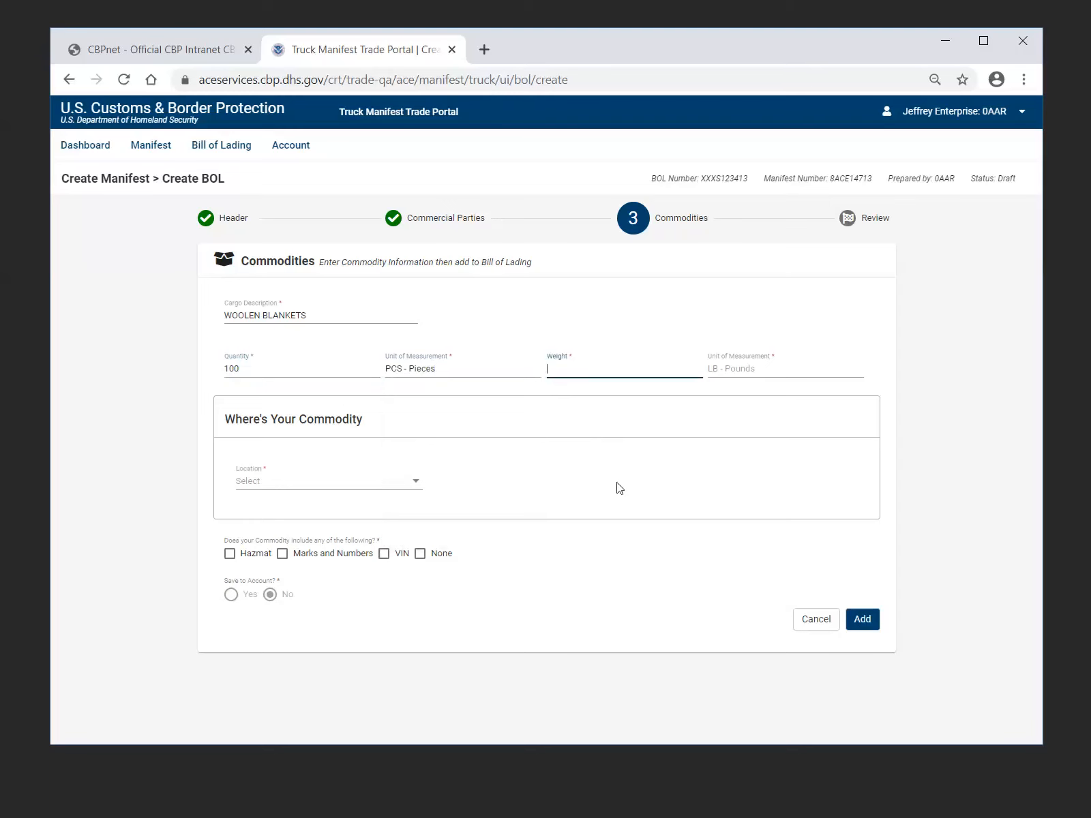
pyautogui.write('200')
pyautogui.click(734, 373)
pyautogui.write('L')
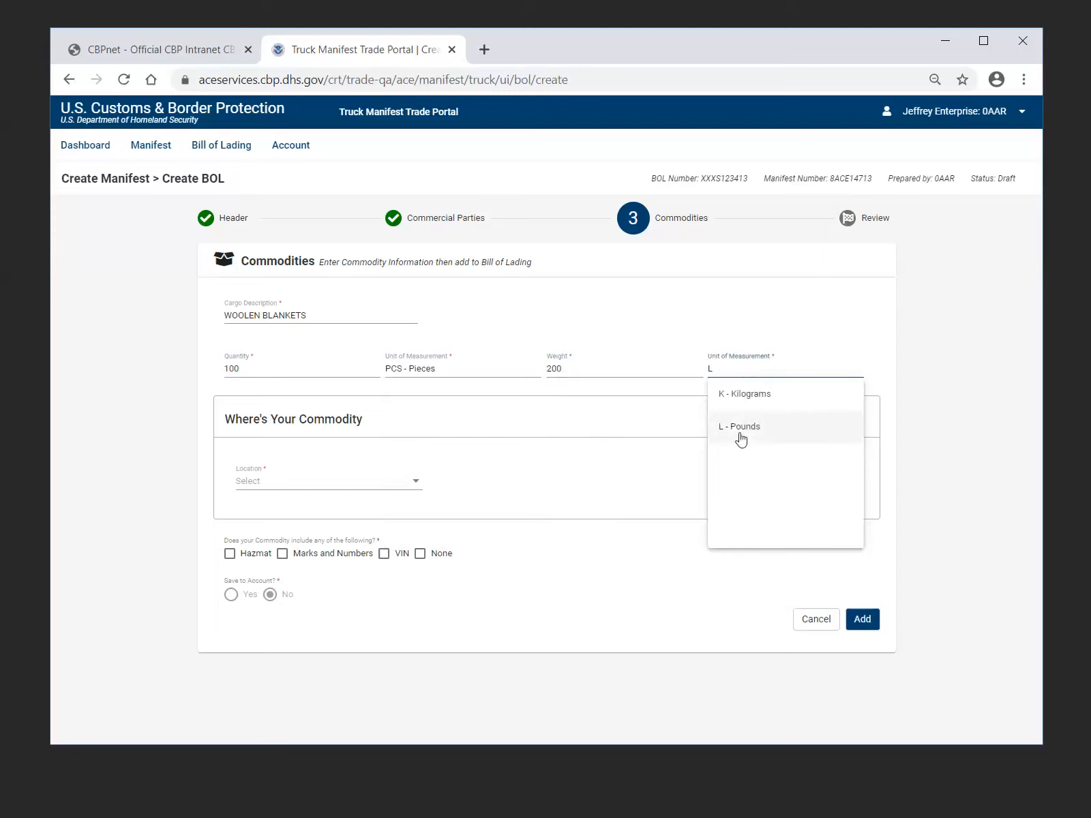
pyautogui.click(741, 439)
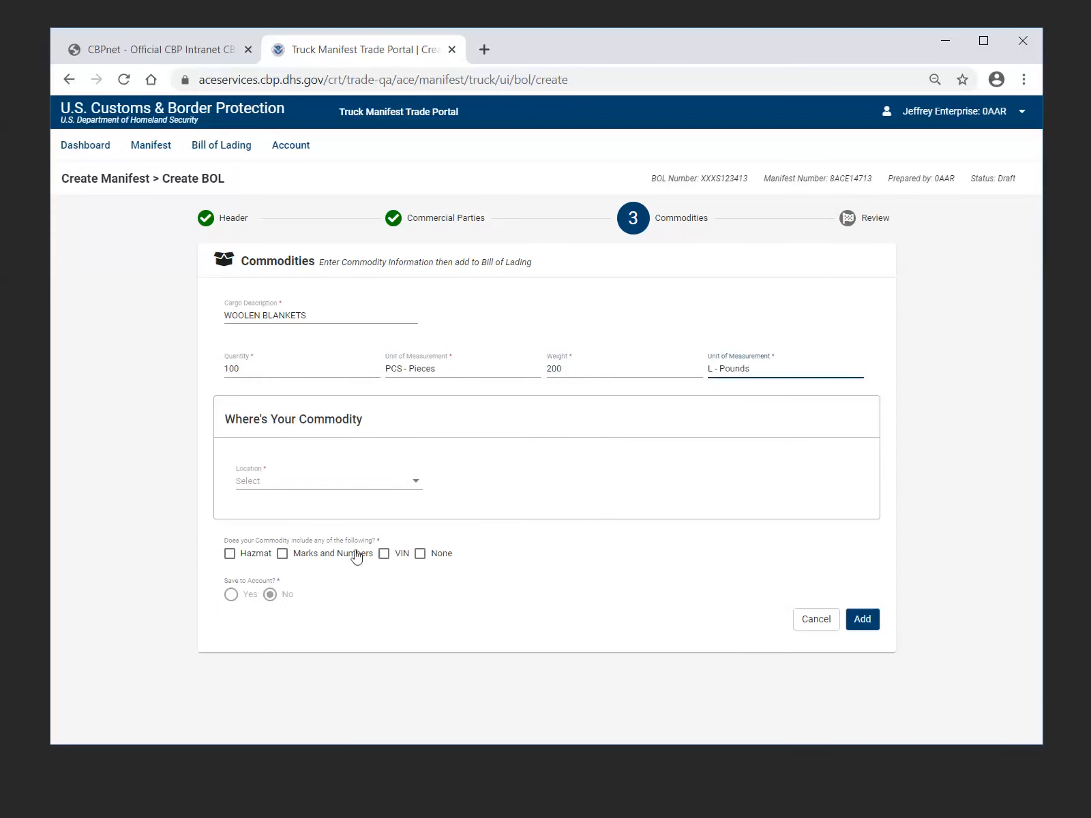
# Try the One-time Equipment, Saved Equipment and Create One-time Equipment locations for the commodity to view the fields each requires
pyautogui.click(415, 490)
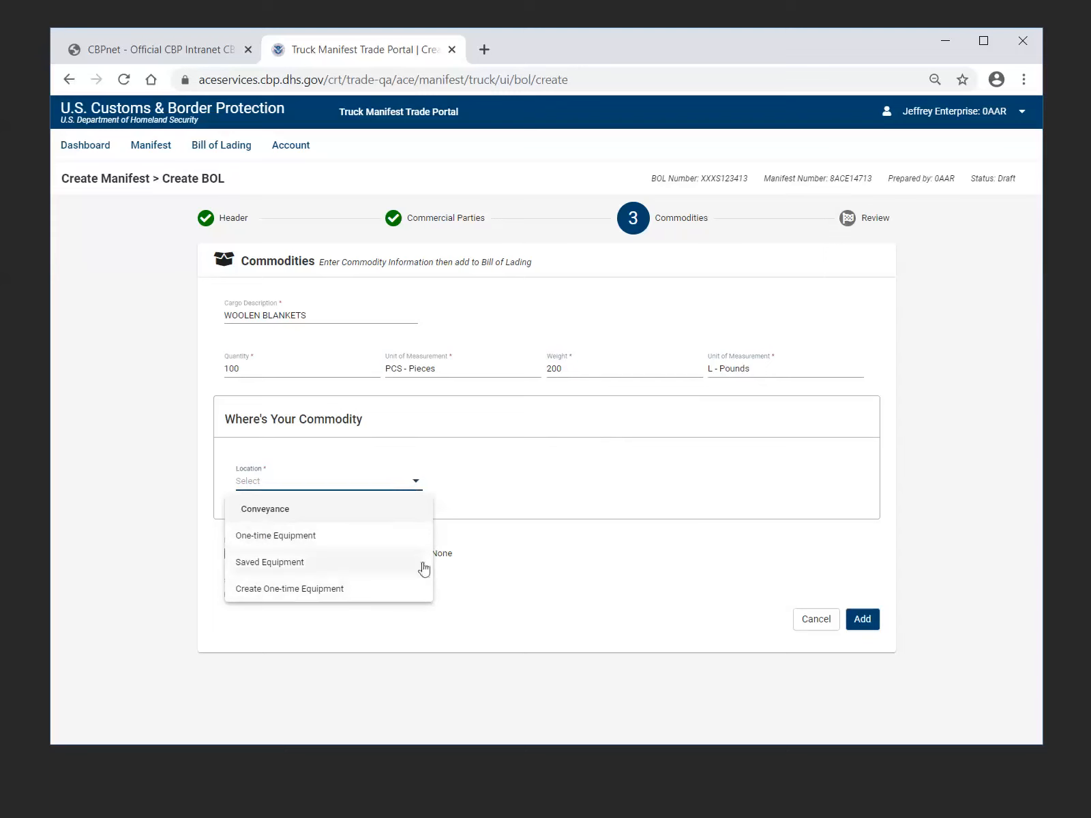
pyautogui.click(345, 538)
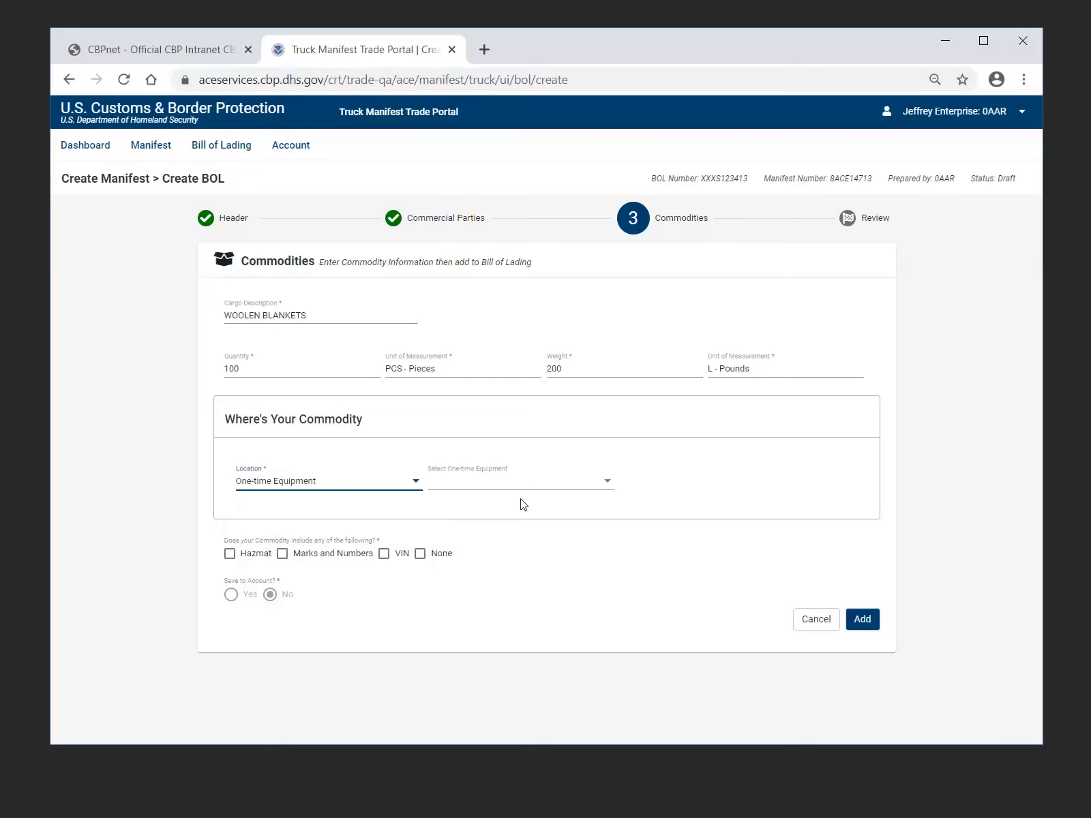
pyautogui.click(415, 485)
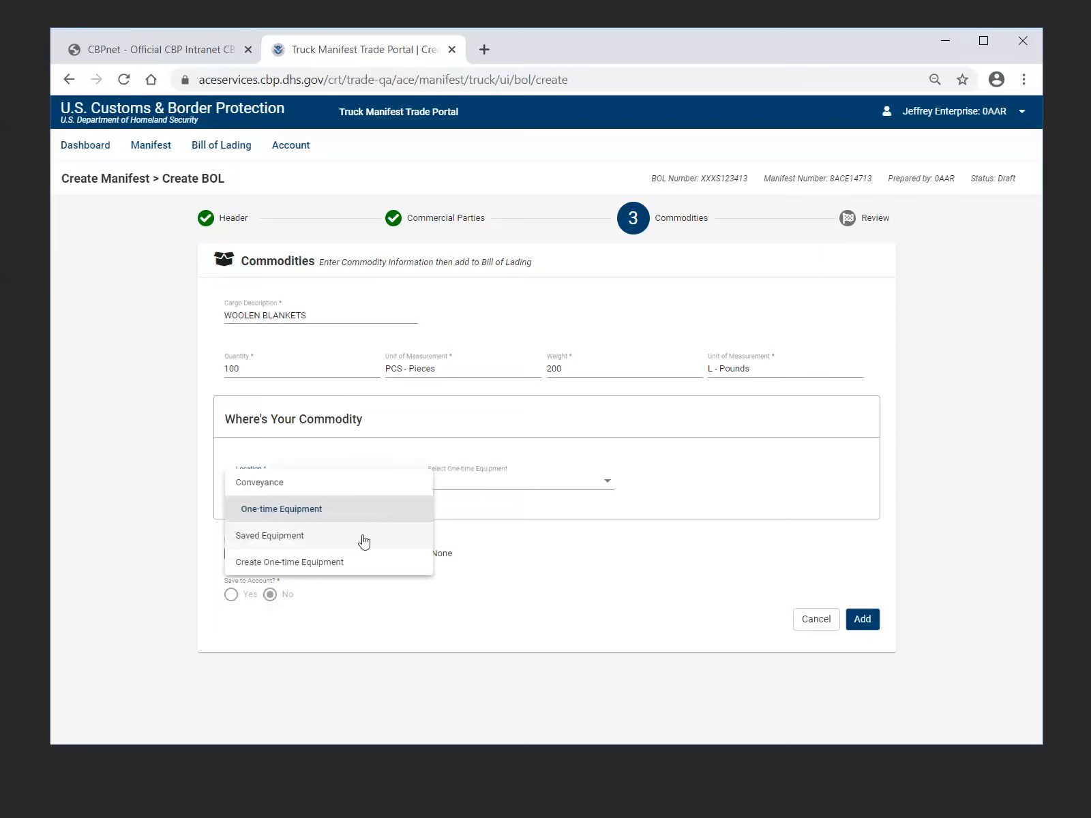
pyautogui.click(363, 545)
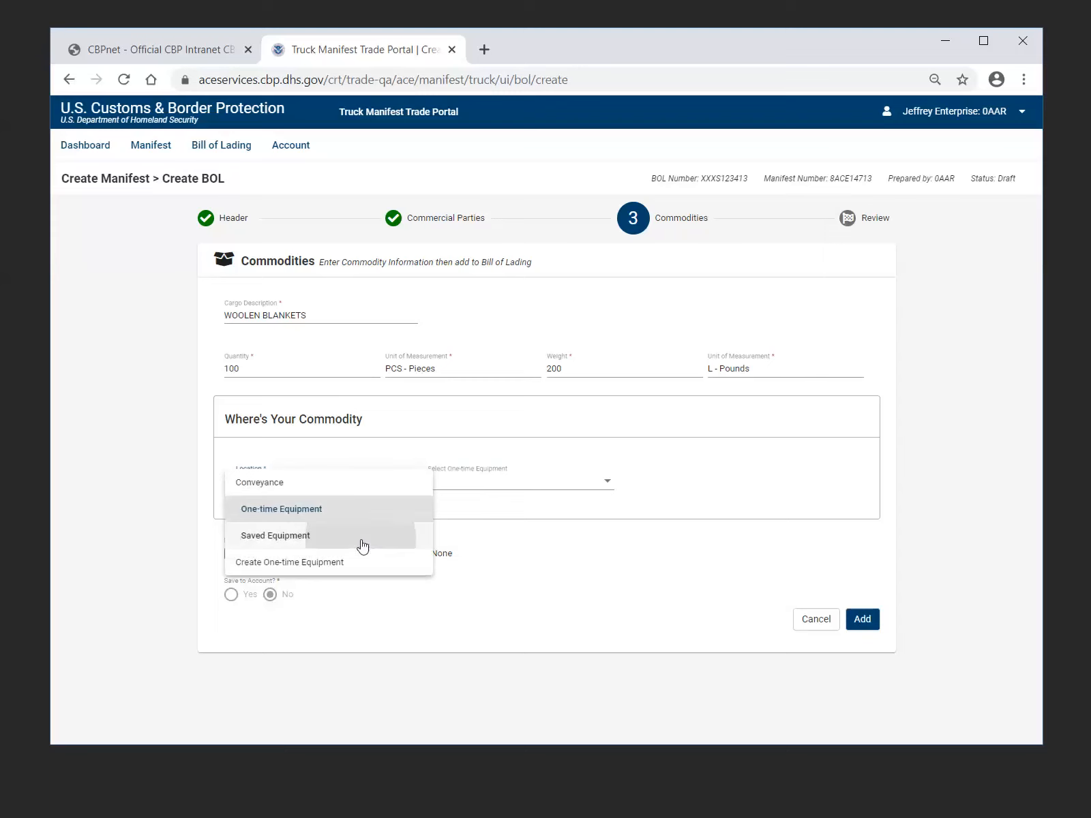
pyautogui.click(603, 488)
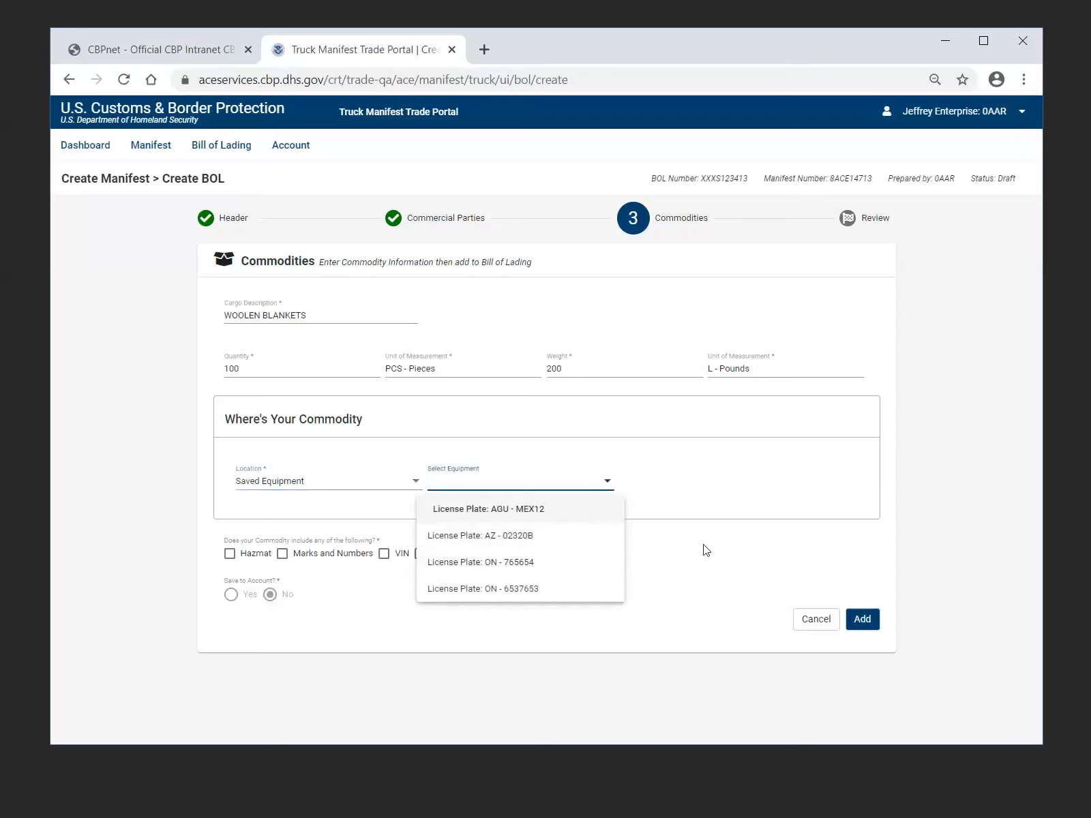
pyautogui.click(413, 485)
pyautogui.click(413, 485)
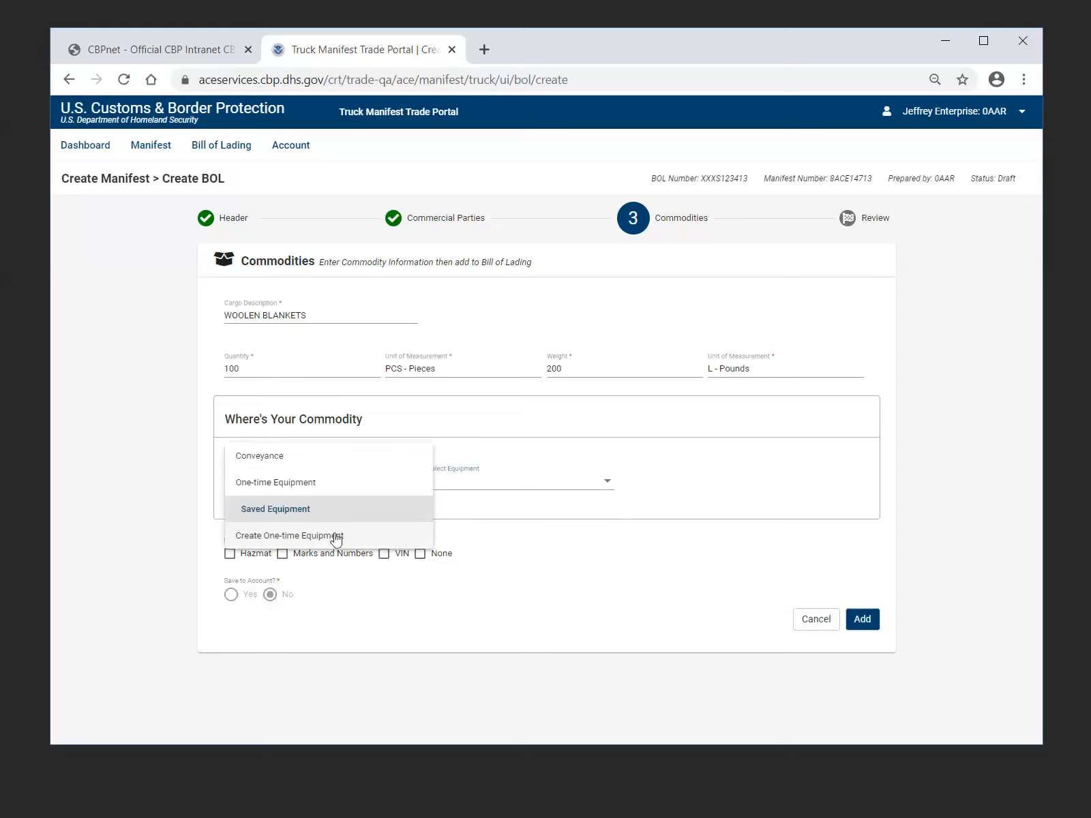
pyautogui.click(336, 536)
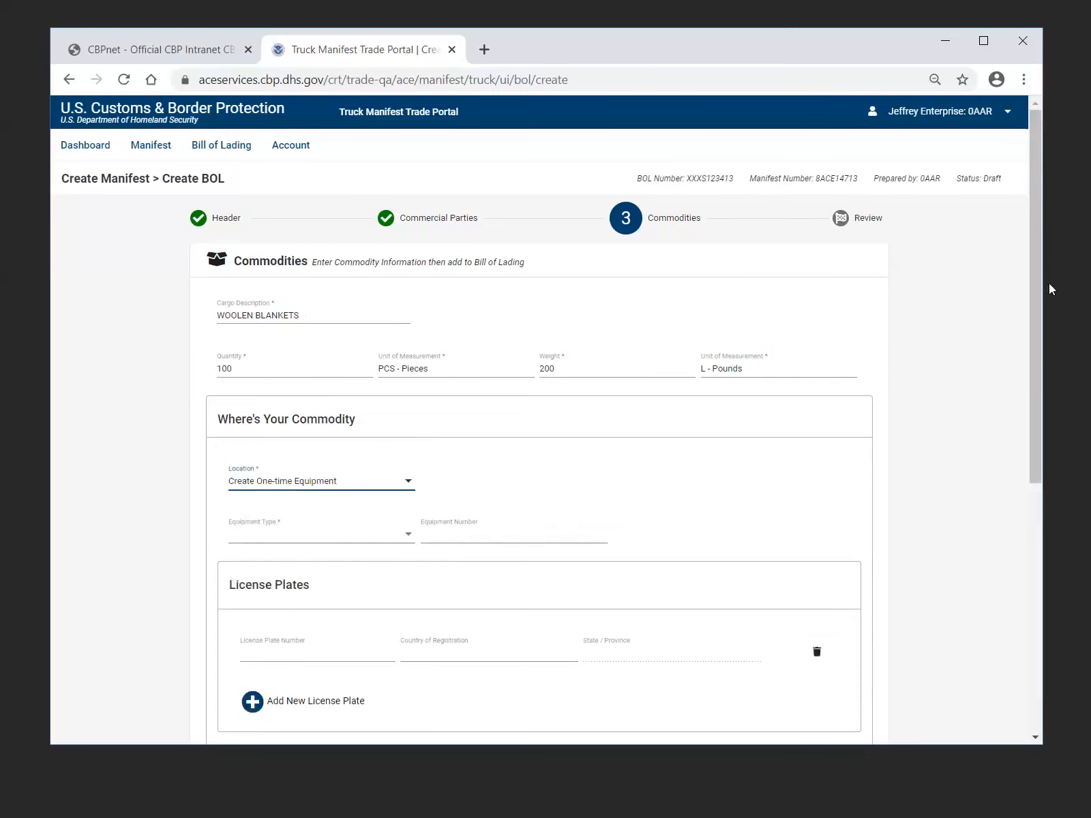
pyautogui.moveTo(1038, 249); pyautogui.dragTo(1026, 374)
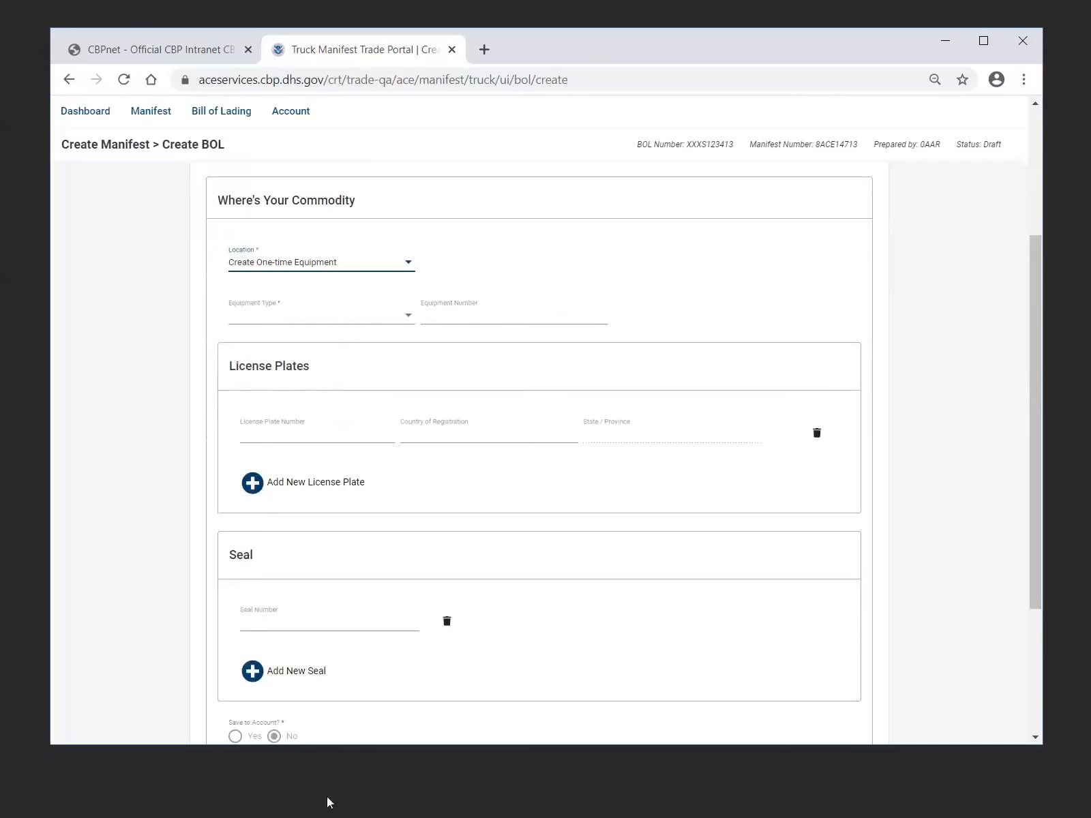
# Set the commodity's location to Saved Equipment and select the equipment with license plate AGU - MEX12
pyautogui.click(408, 266)
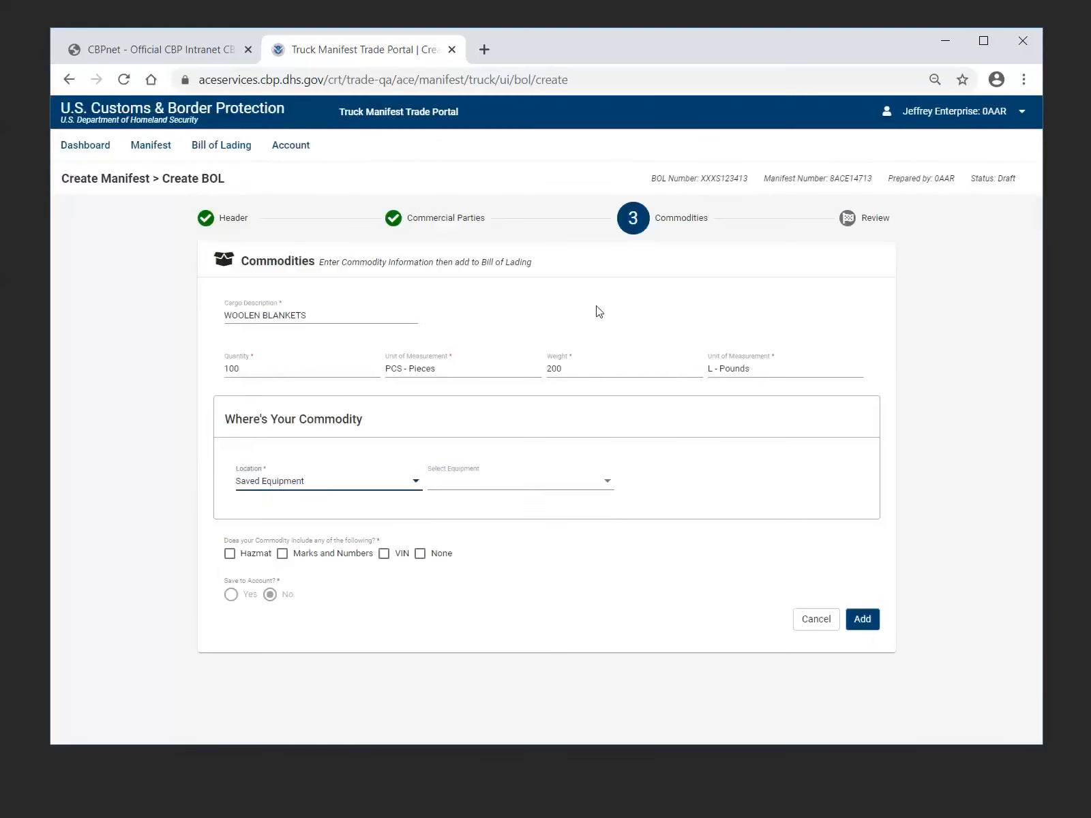
pyautogui.click(608, 487)
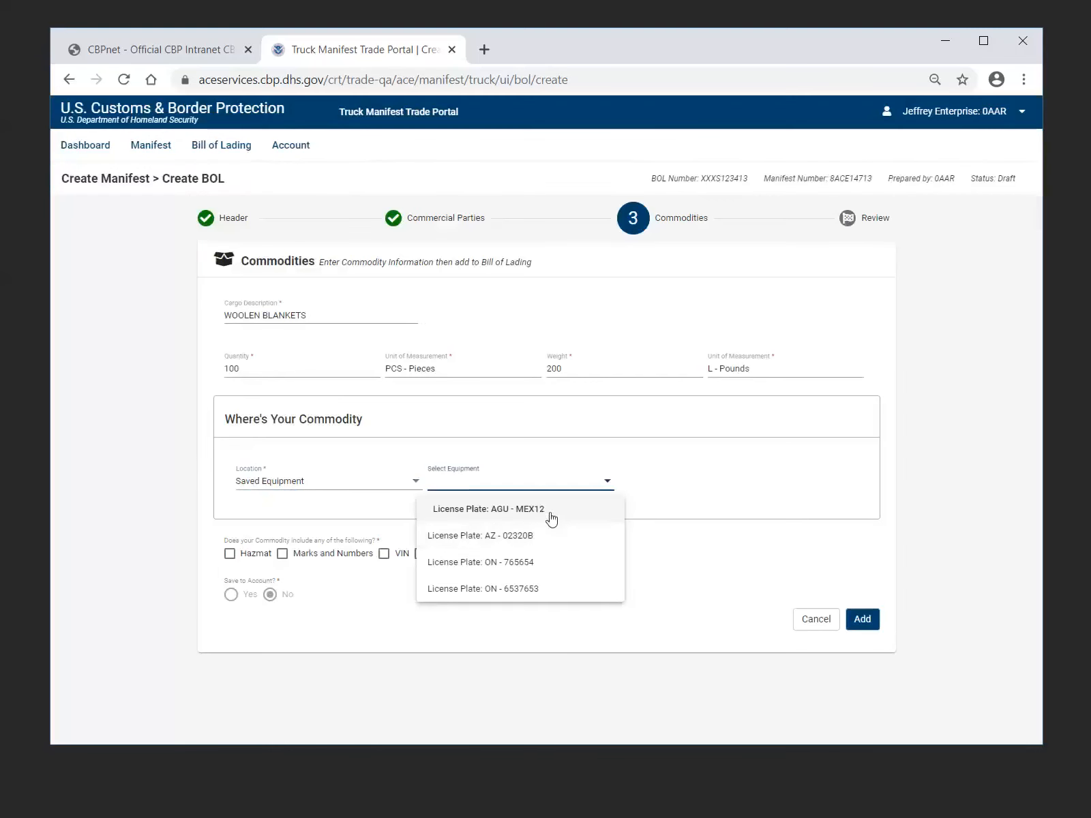
pyautogui.click(545, 516)
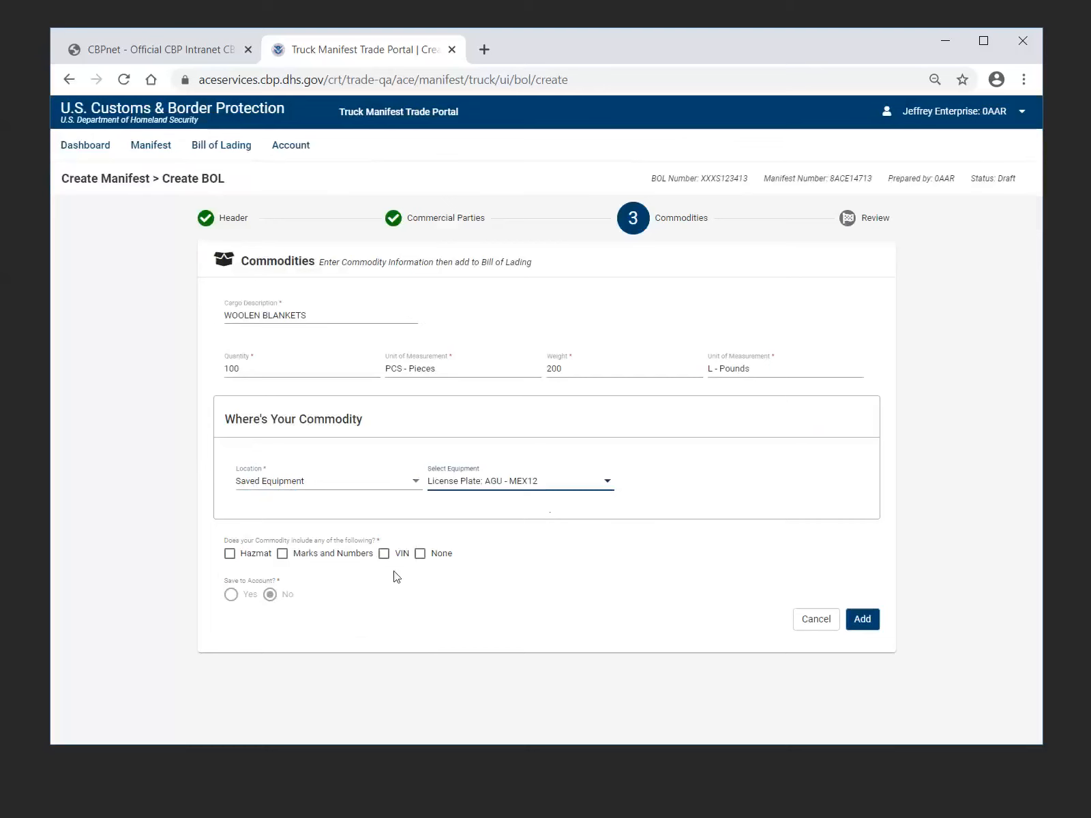
# Try the Hazmat option for the commodity to view the fields it requires, and clear it again
pyautogui.click(229, 554)
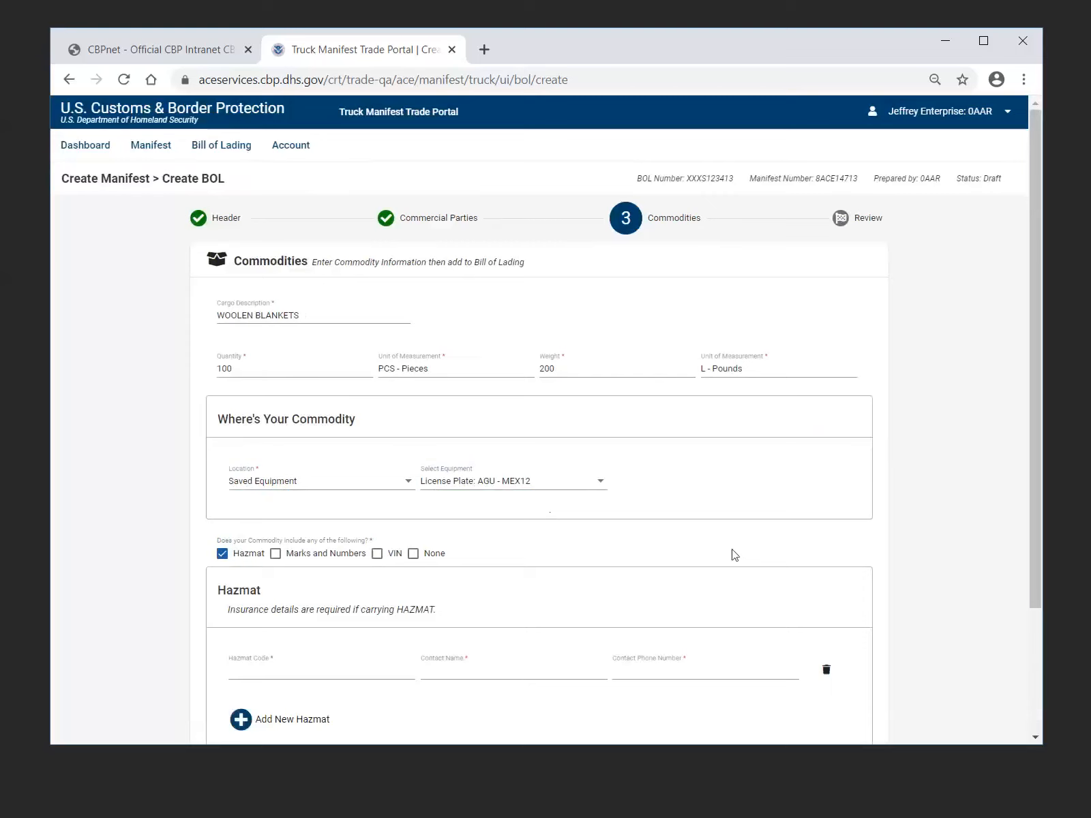
pyautogui.scroll(-3, 734, 554)
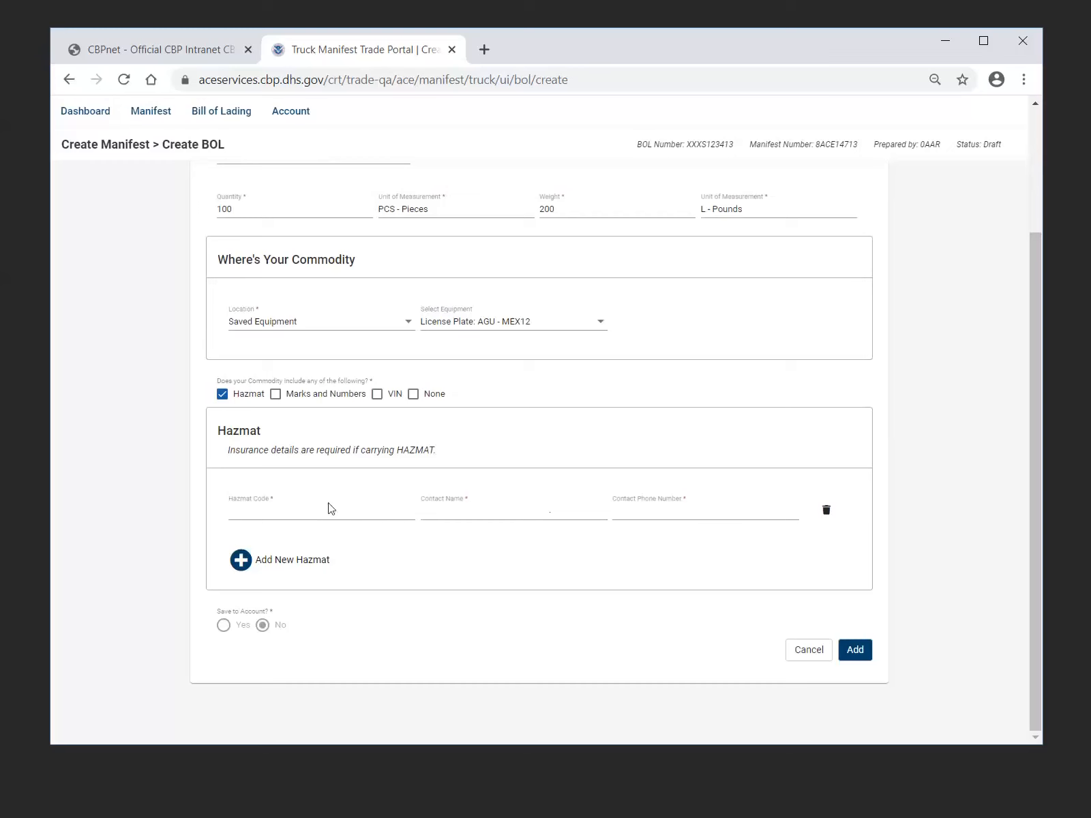
pyautogui.click(223, 395)
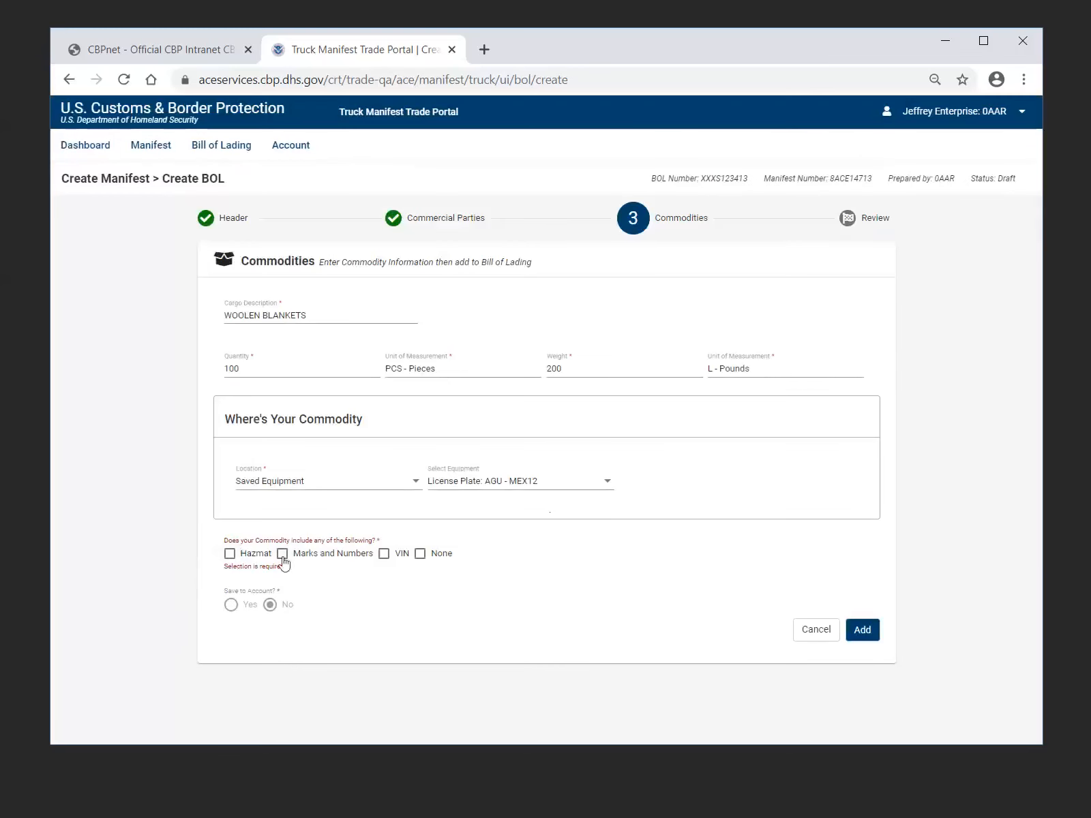
pyautogui.click(230, 554)
pyautogui.scroll(-1, 585, 569)
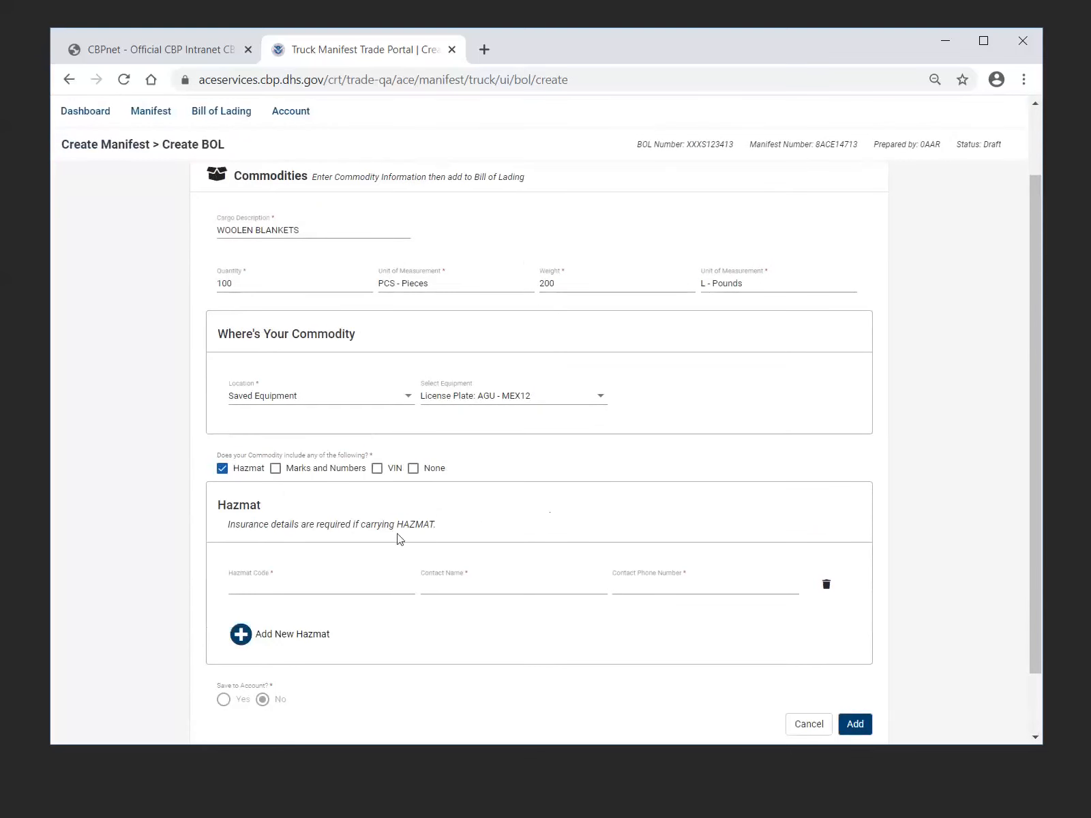
pyautogui.click(223, 470)
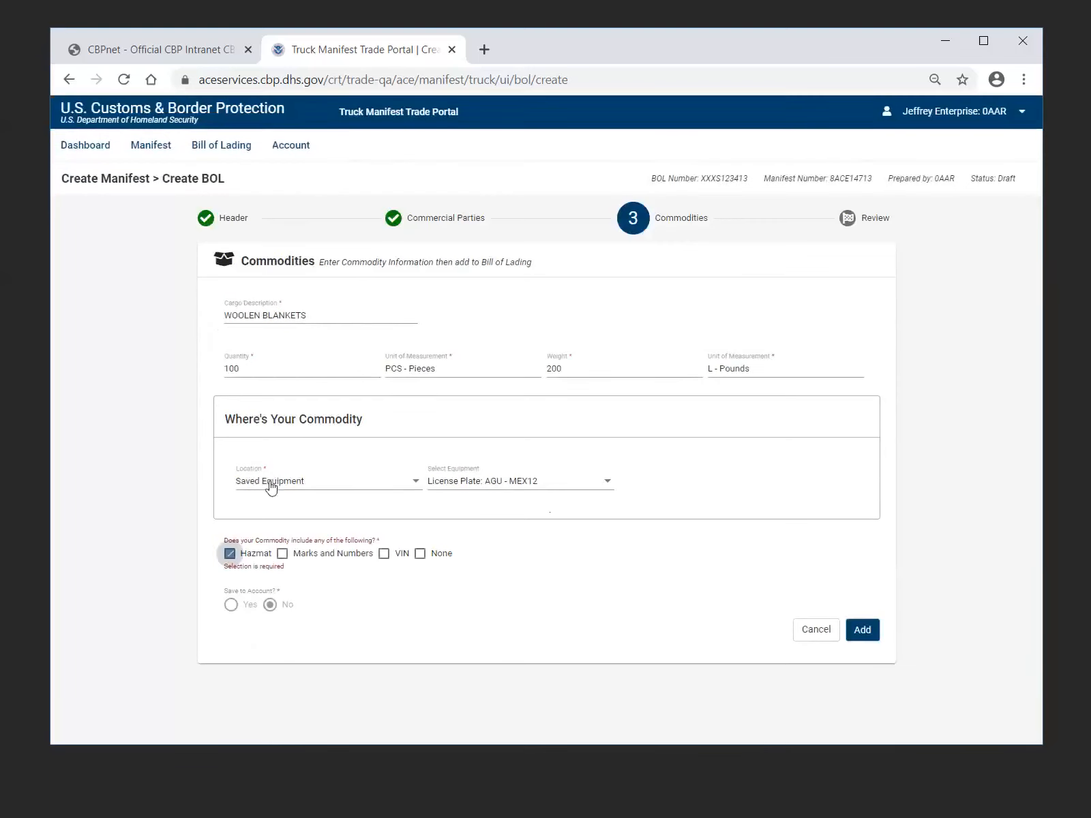
# Try the Marks and Numbers and VIN options in turn to view their fields, clearing each one again
pyautogui.click(283, 554)
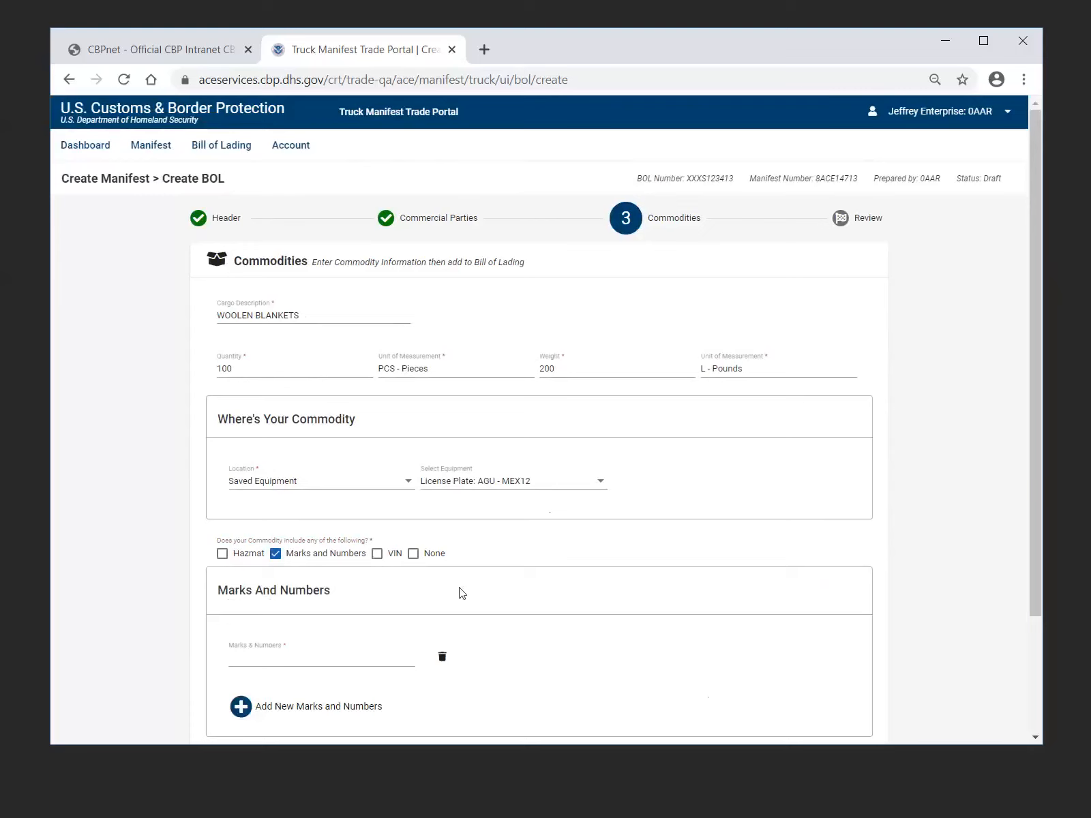
pyautogui.scroll(-2, 461, 592)
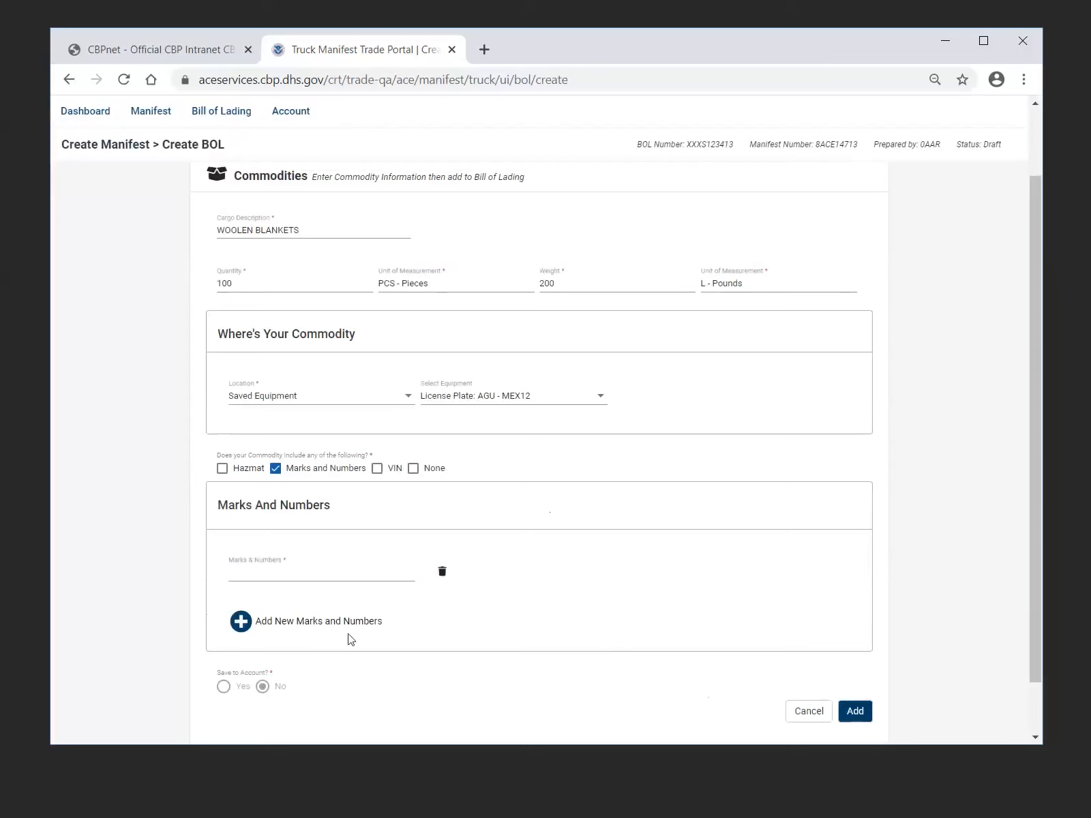
pyautogui.click(276, 474)
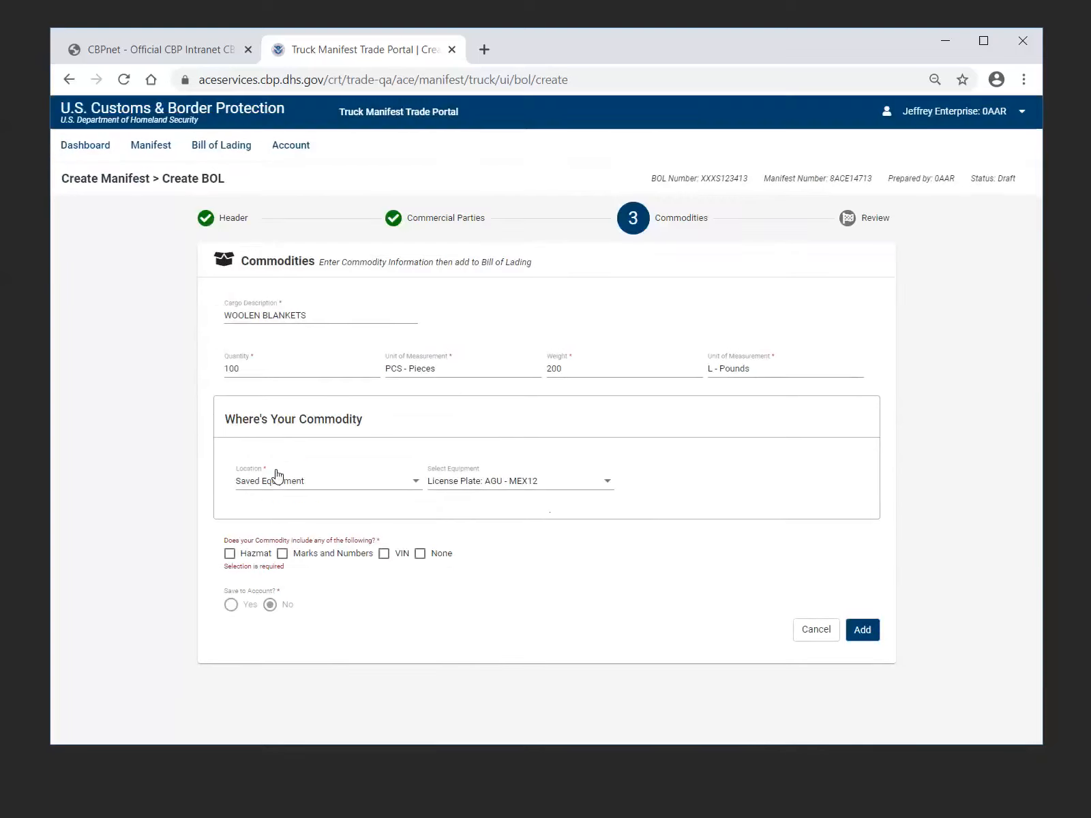
pyautogui.click(375, 553)
pyautogui.scroll(-2, 404, 629)
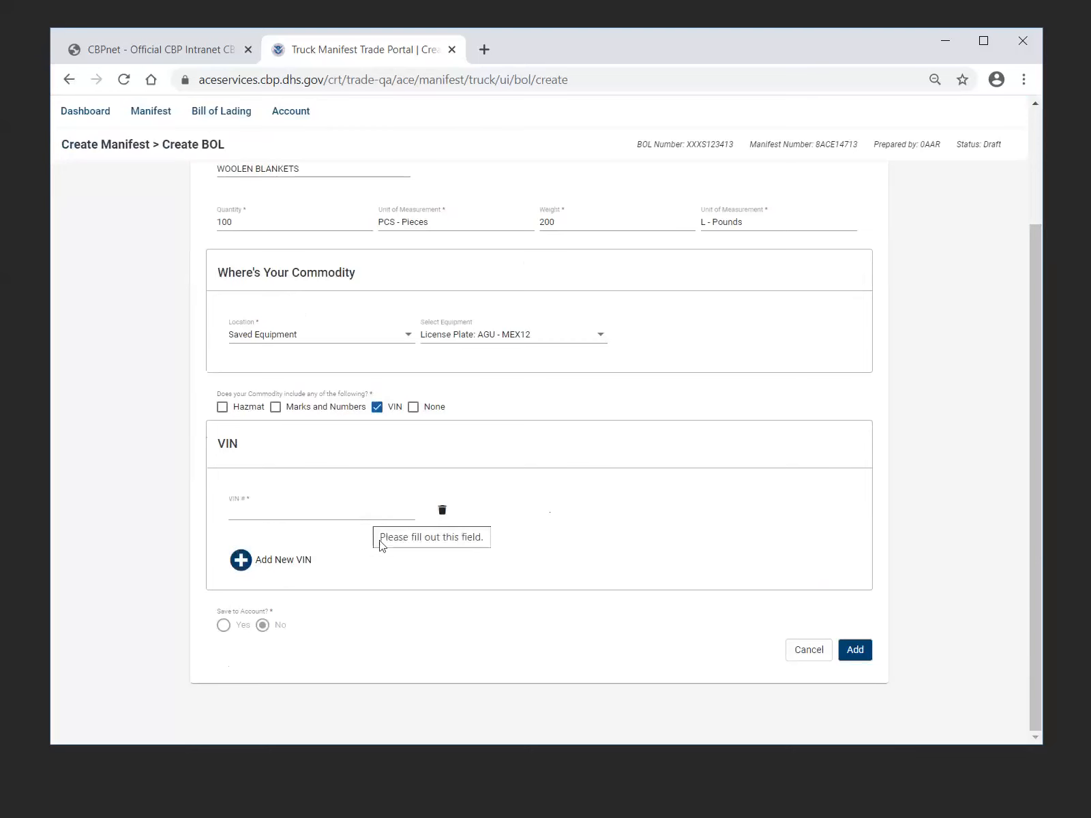
pyautogui.click(378, 409)
# Declare None for the commodity's special contents and add the WOOLEN BLANKETS commodity to the bill of lading
pyautogui.click(420, 553)
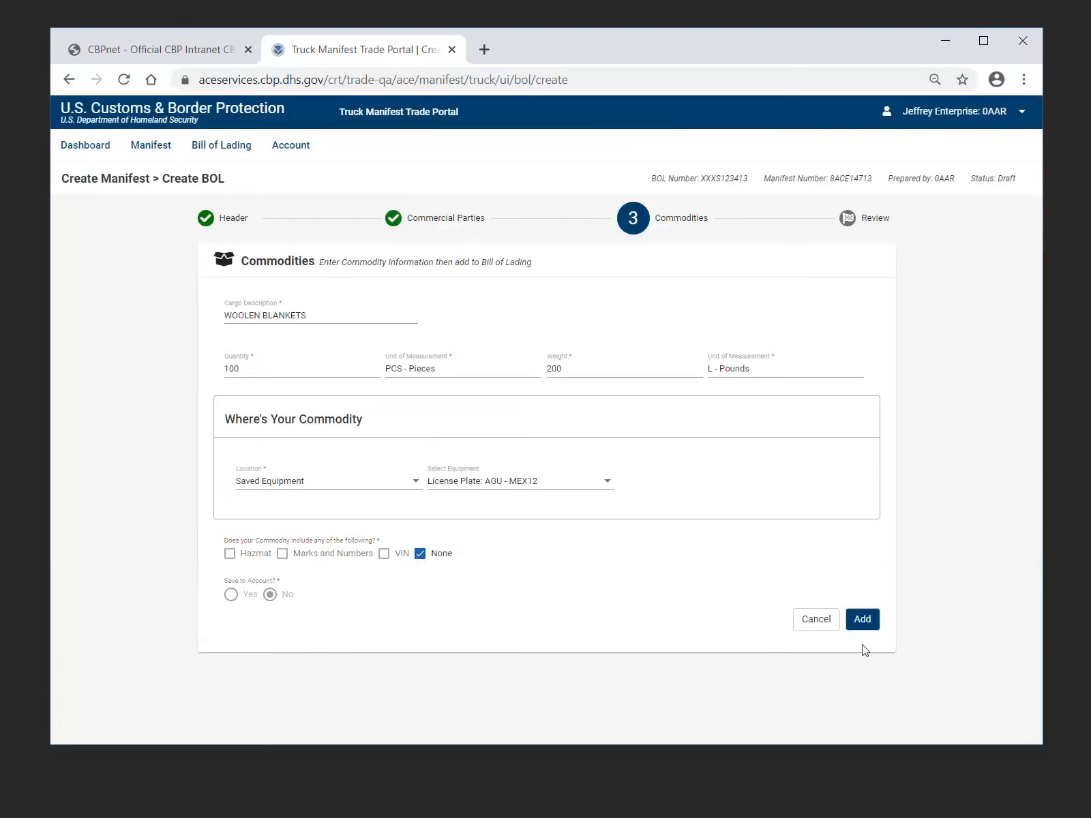
pyautogui.click(865, 627)
pyautogui.click(867, 625)
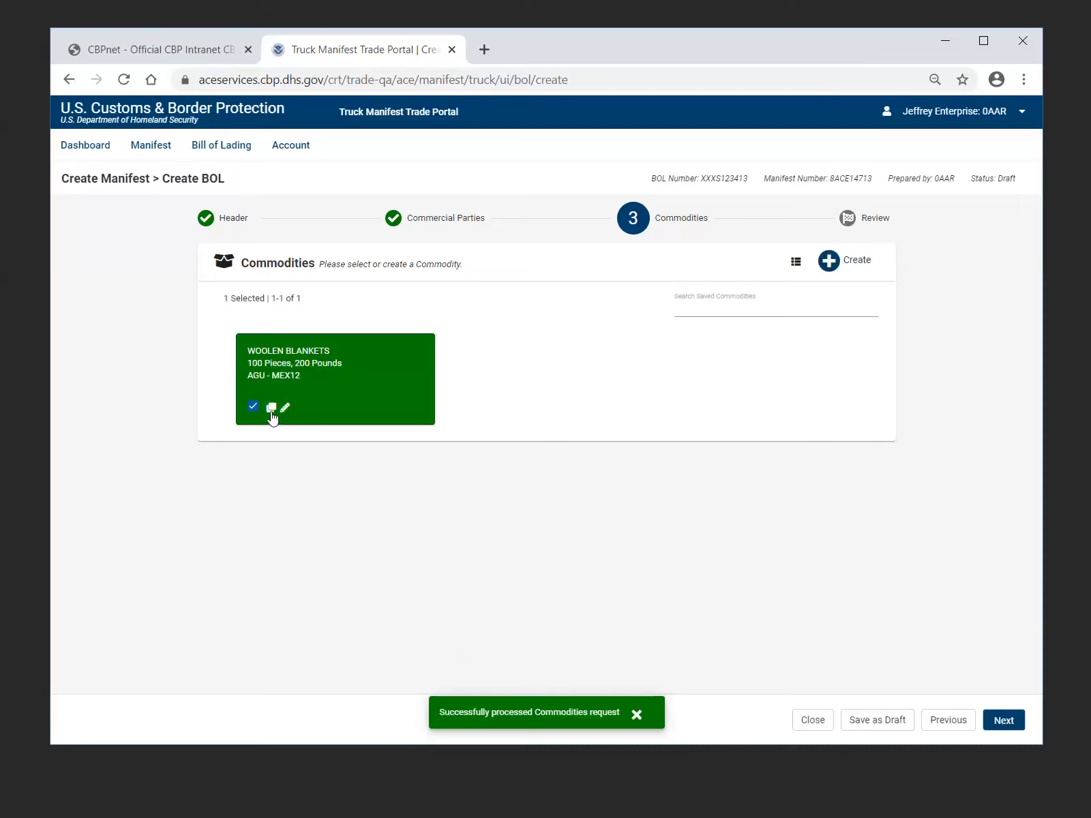
# Open a copy of the WOOLEN BLANKETS commodity and cancel it without adding it
pyautogui.click(270, 409)
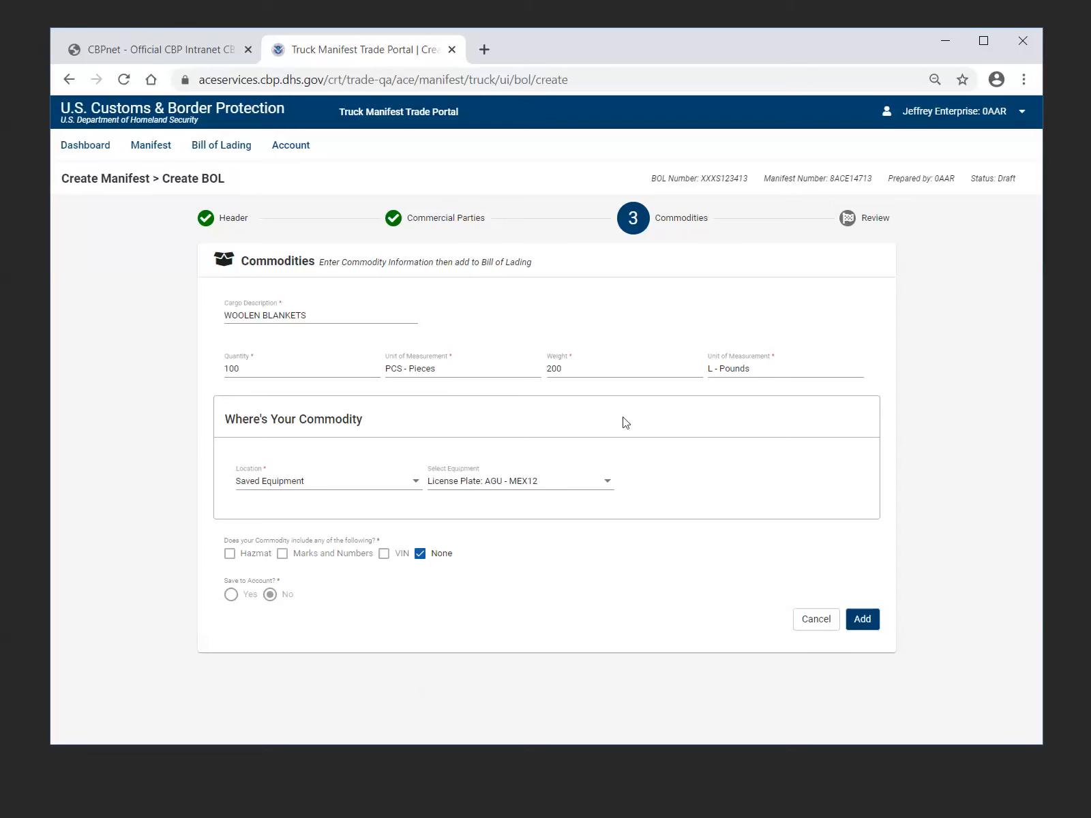
pyautogui.click(809, 625)
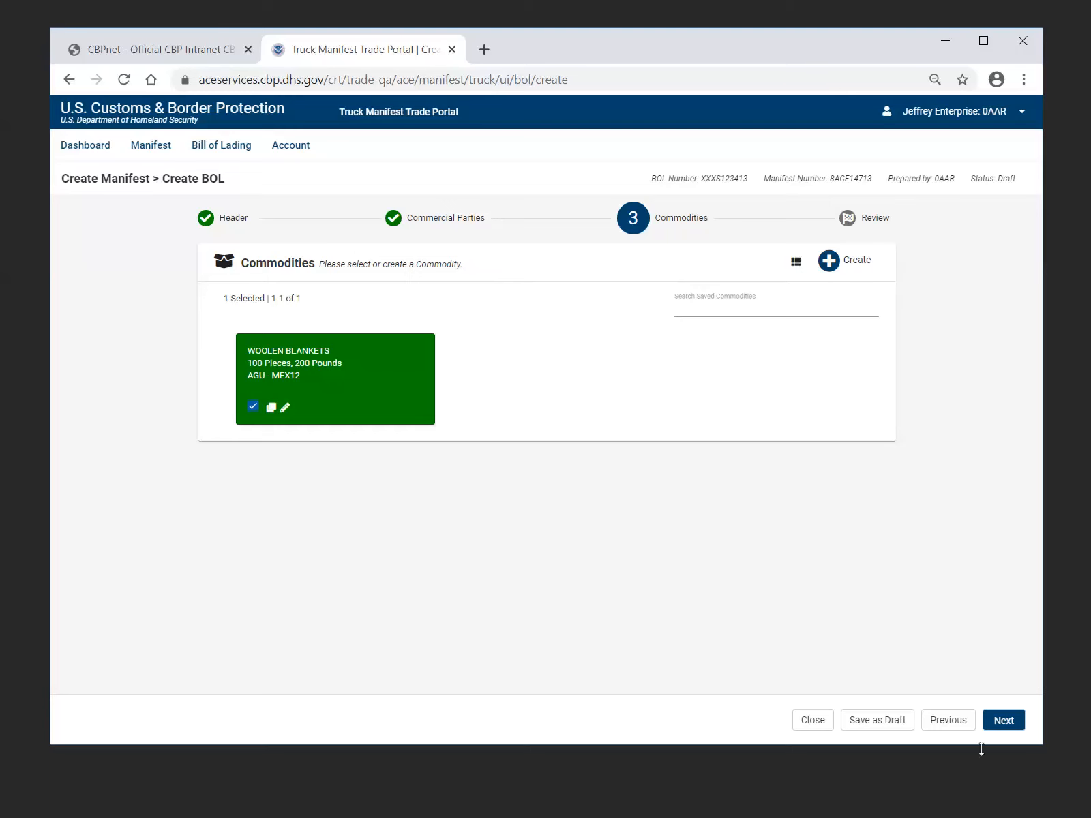
# Proceed to the bill of lading review, open its Commercial Parties for editing and return to the review
pyautogui.click(999, 726)
pyautogui.click(1006, 725)
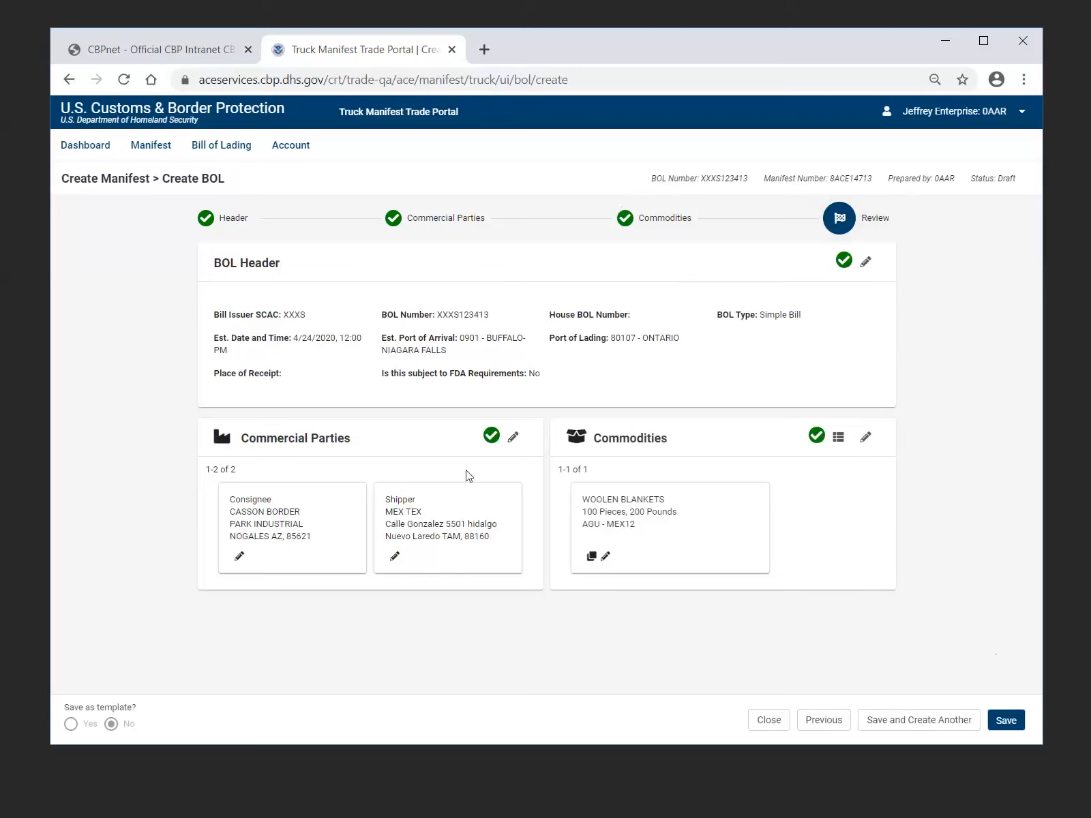
pyautogui.click(514, 439)
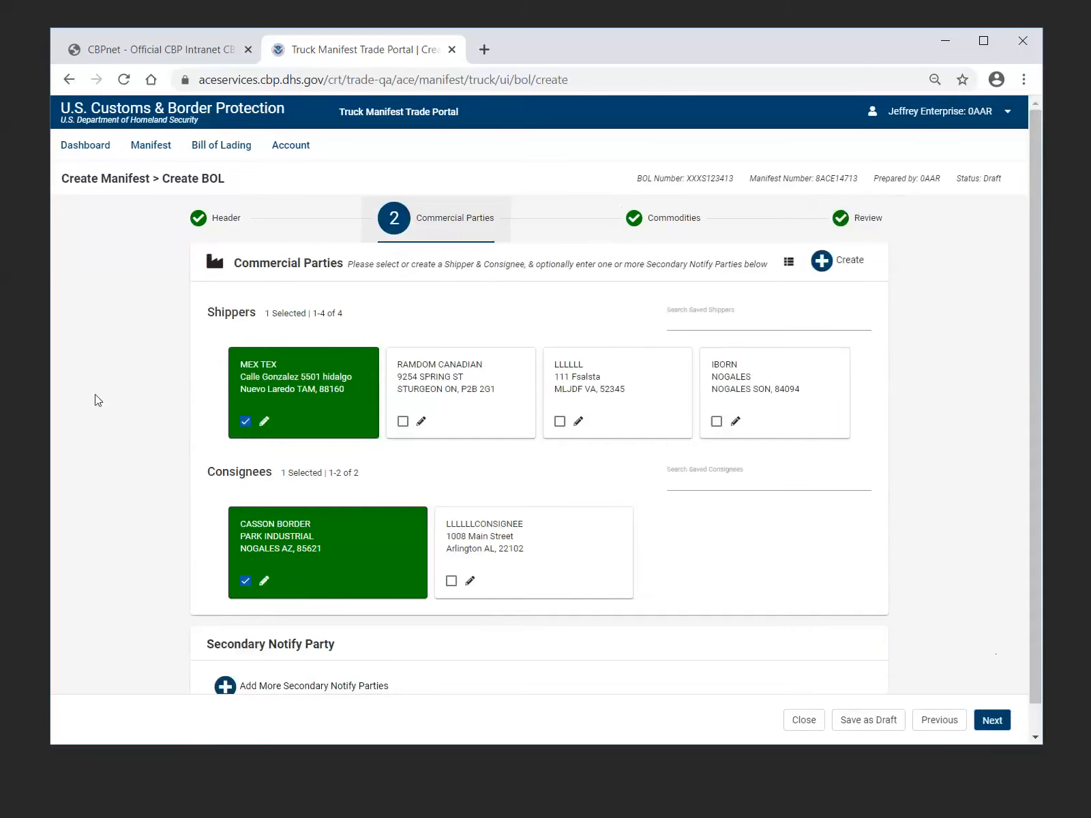
pyautogui.click(875, 234)
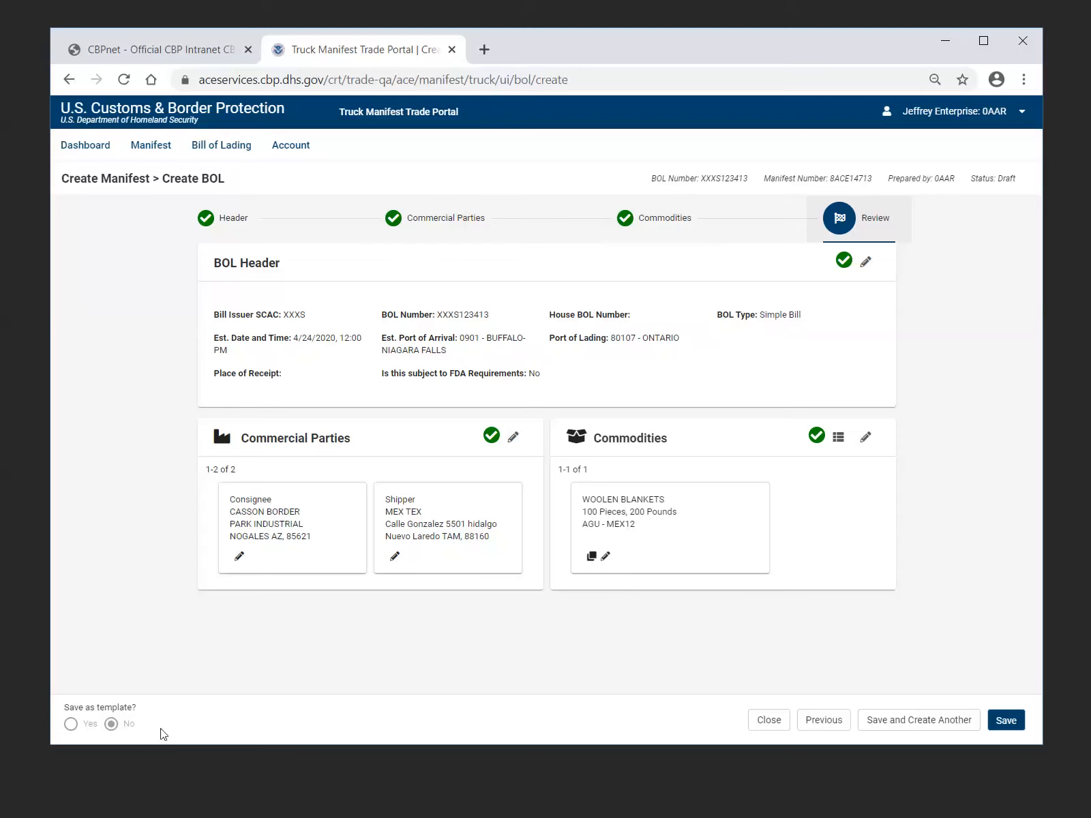
# Save the completed bill of lading and dismiss the confirmation to return to the manifest
pyautogui.click(929, 728)
pyautogui.click(1006, 724)
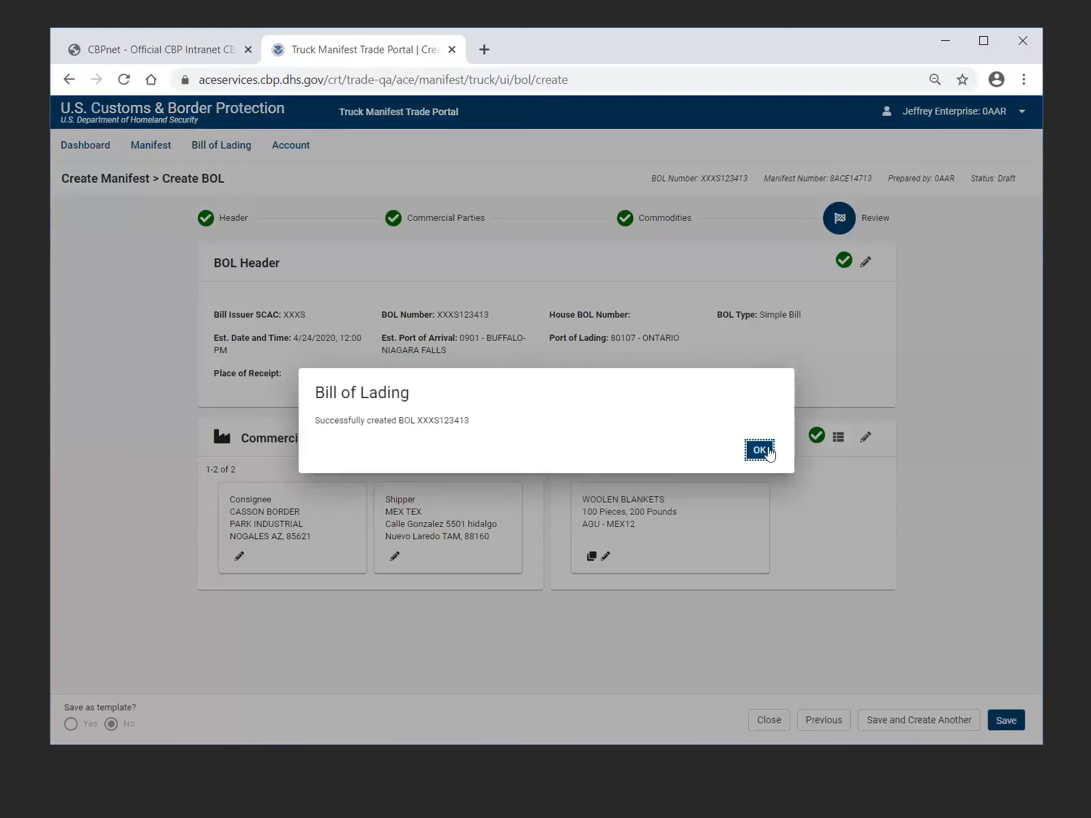
pyautogui.click(759, 450)
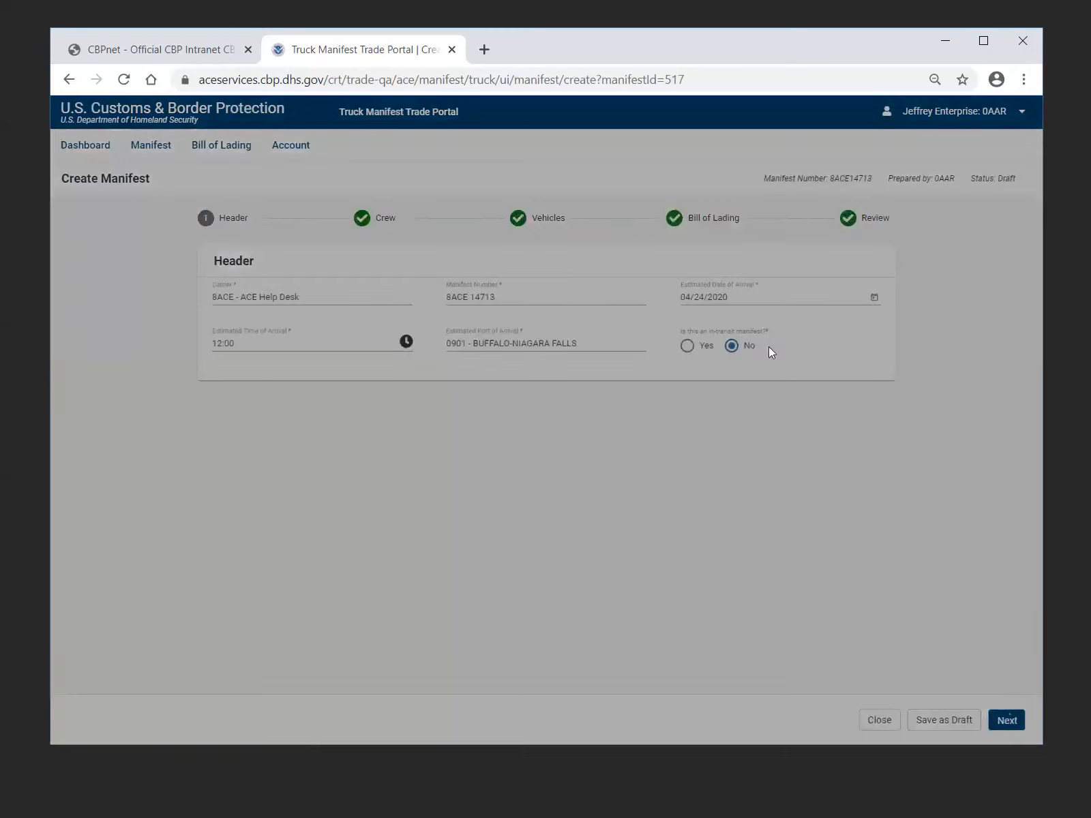
# Go to the manifest's Bill of Lading stage, keep the new bill selected and continue to the manifest review
pyautogui.click(702, 231)
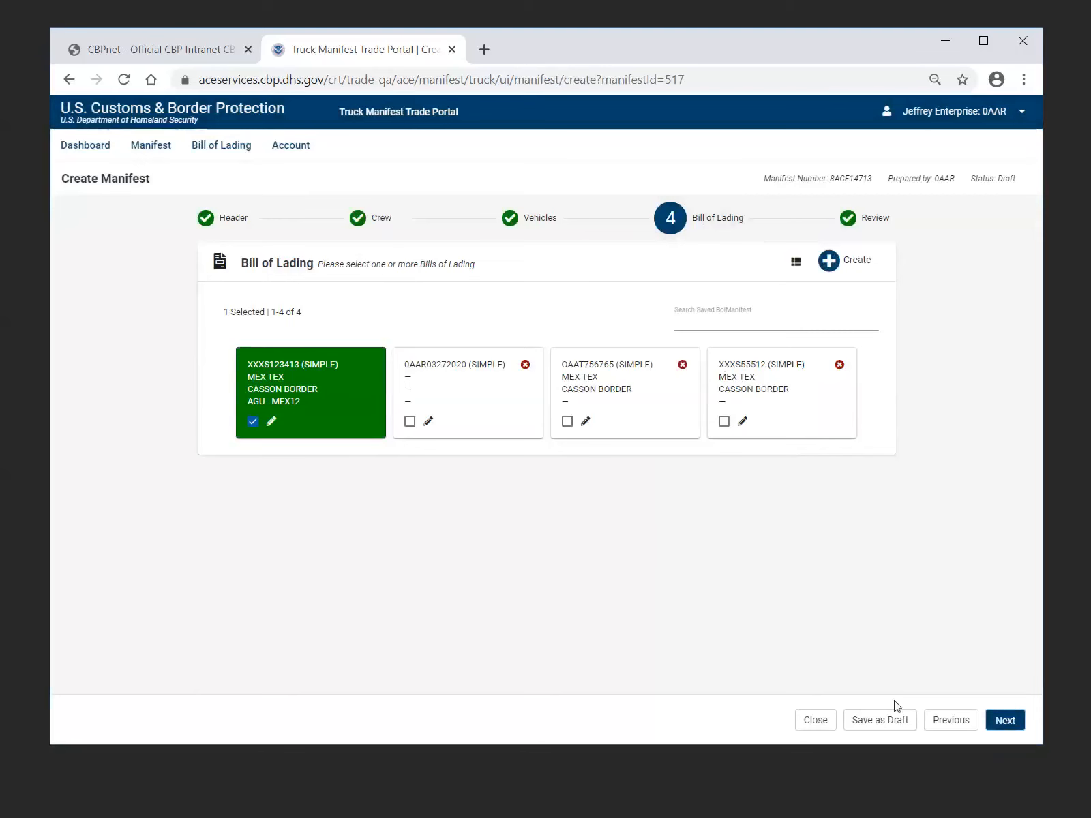
pyautogui.click(933, 720)
pyautogui.click(1005, 727)
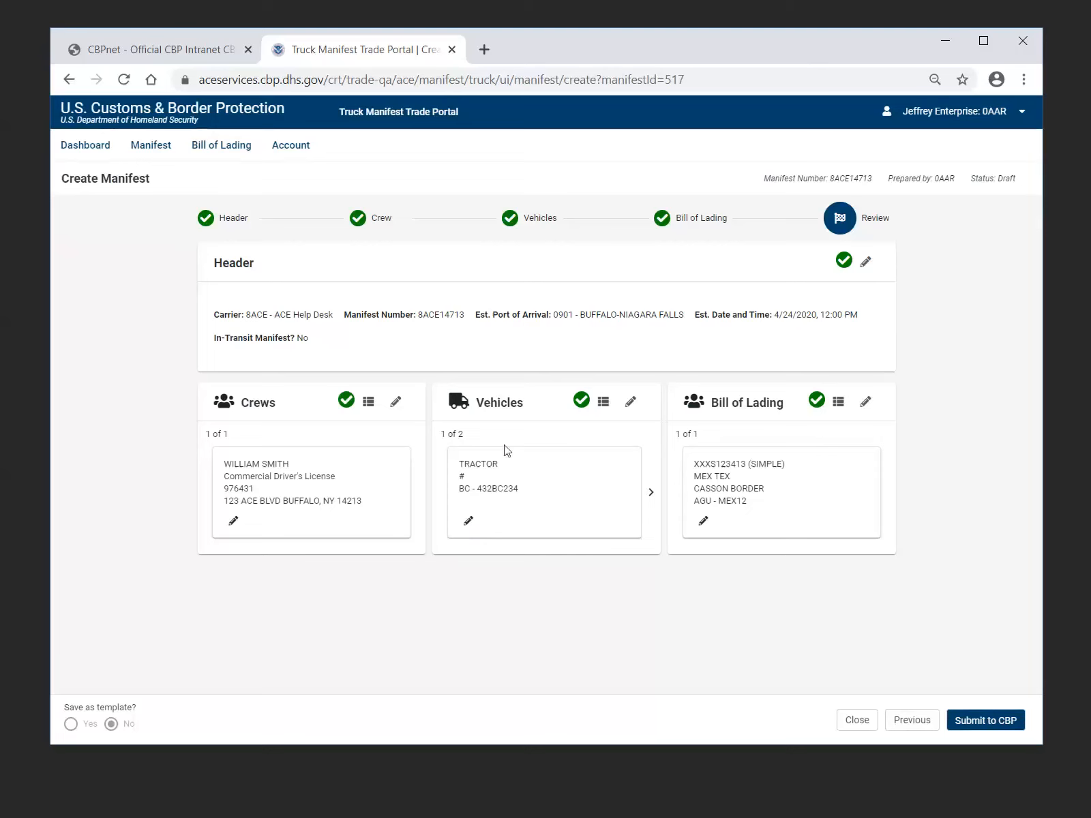
# Check both vehicles in the manifest review and submit the manifest to CBP, dismissing the confirmation without printing
pyautogui.click(649, 501)
pyautogui.click(650, 501)
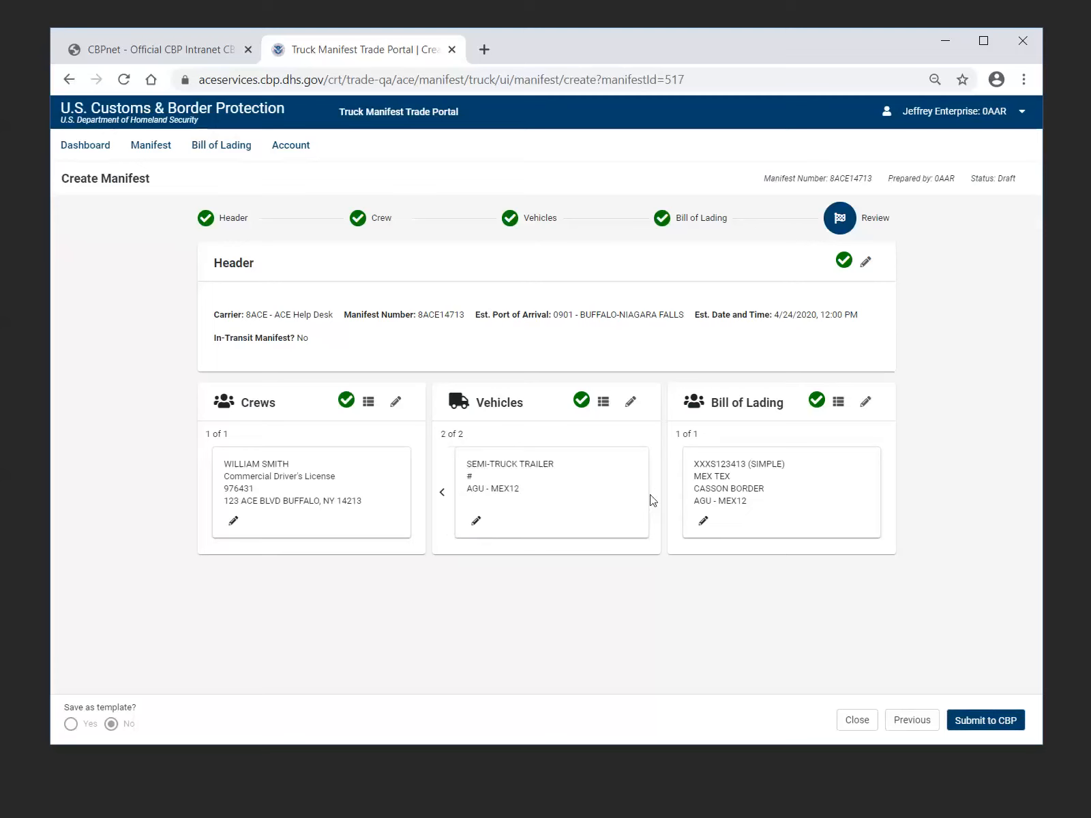
pyautogui.click(443, 497)
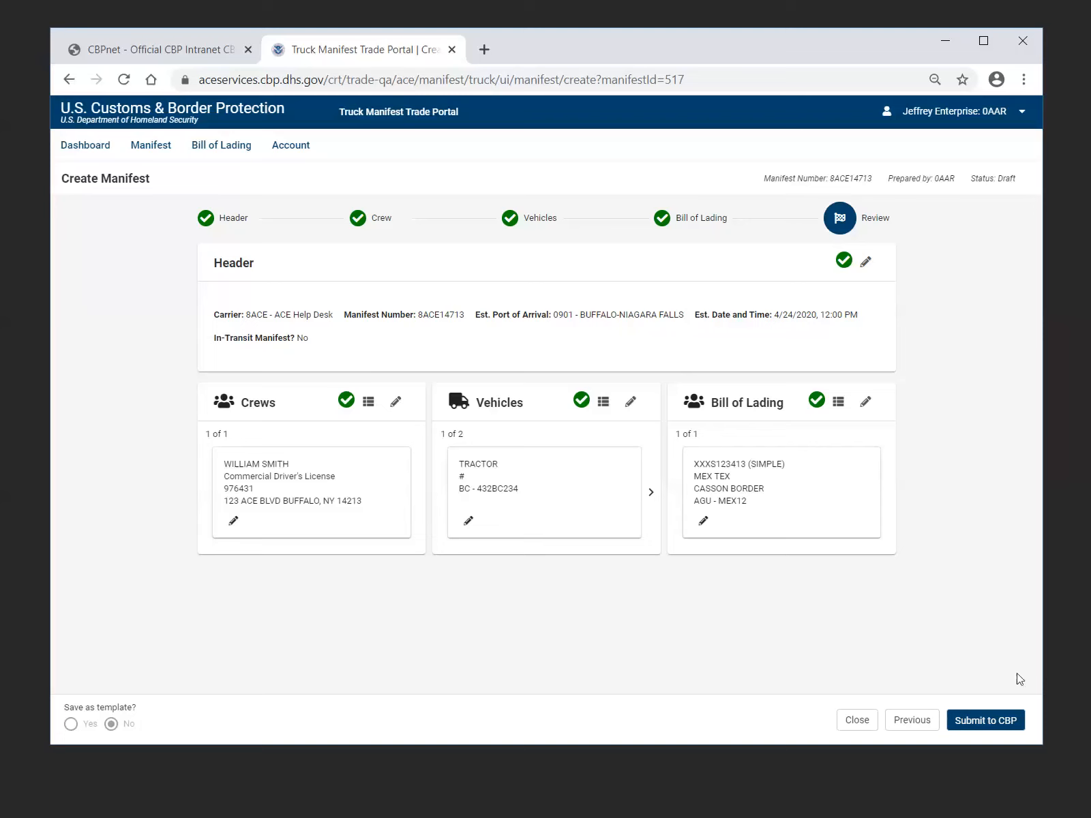
pyautogui.click(992, 728)
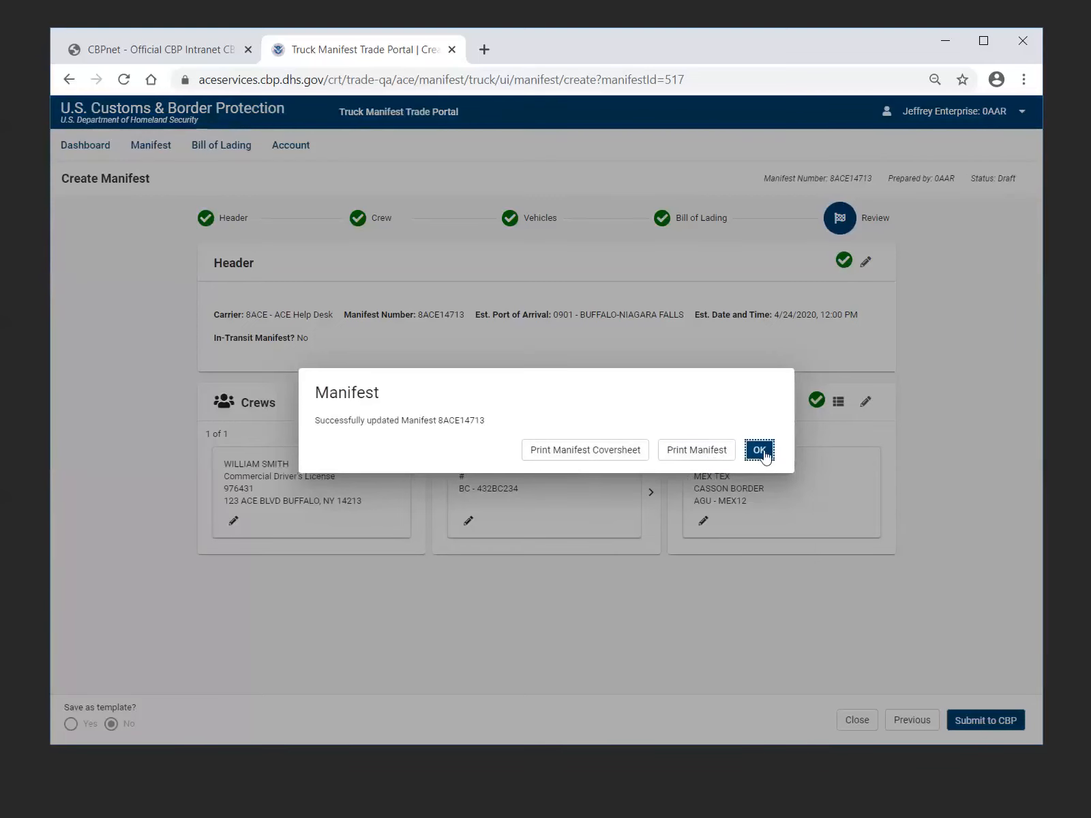
pyautogui.click(761, 451)
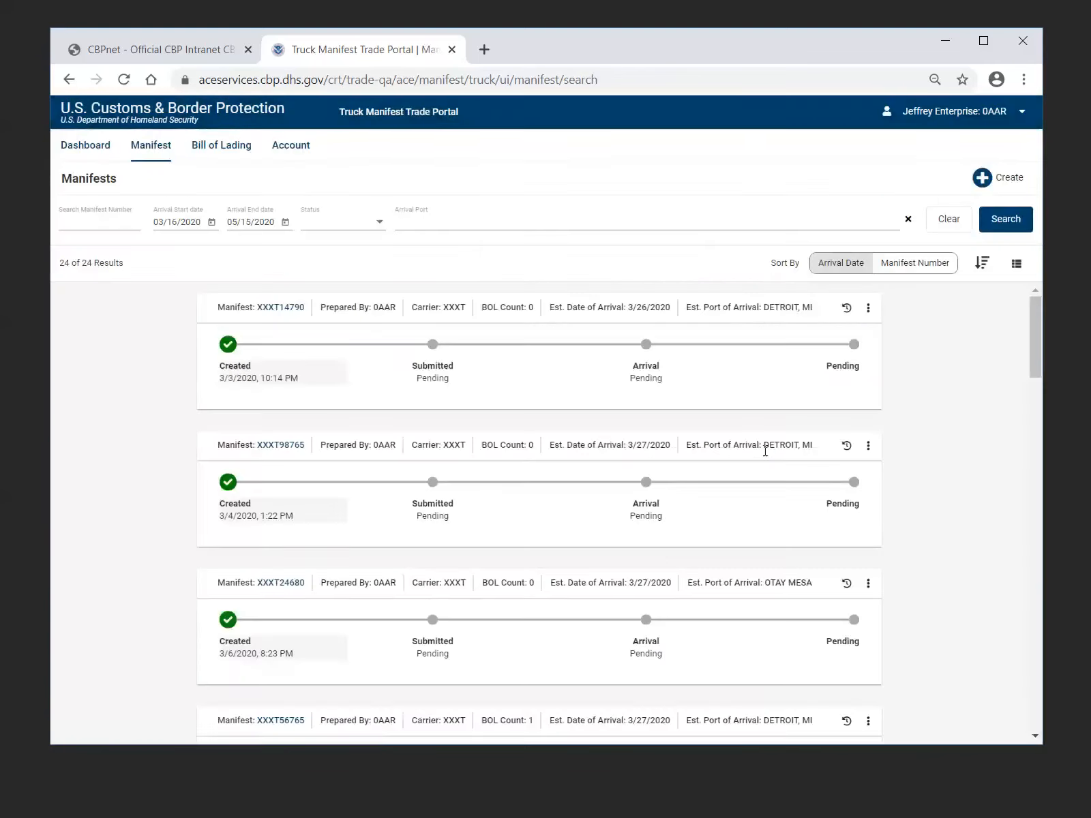